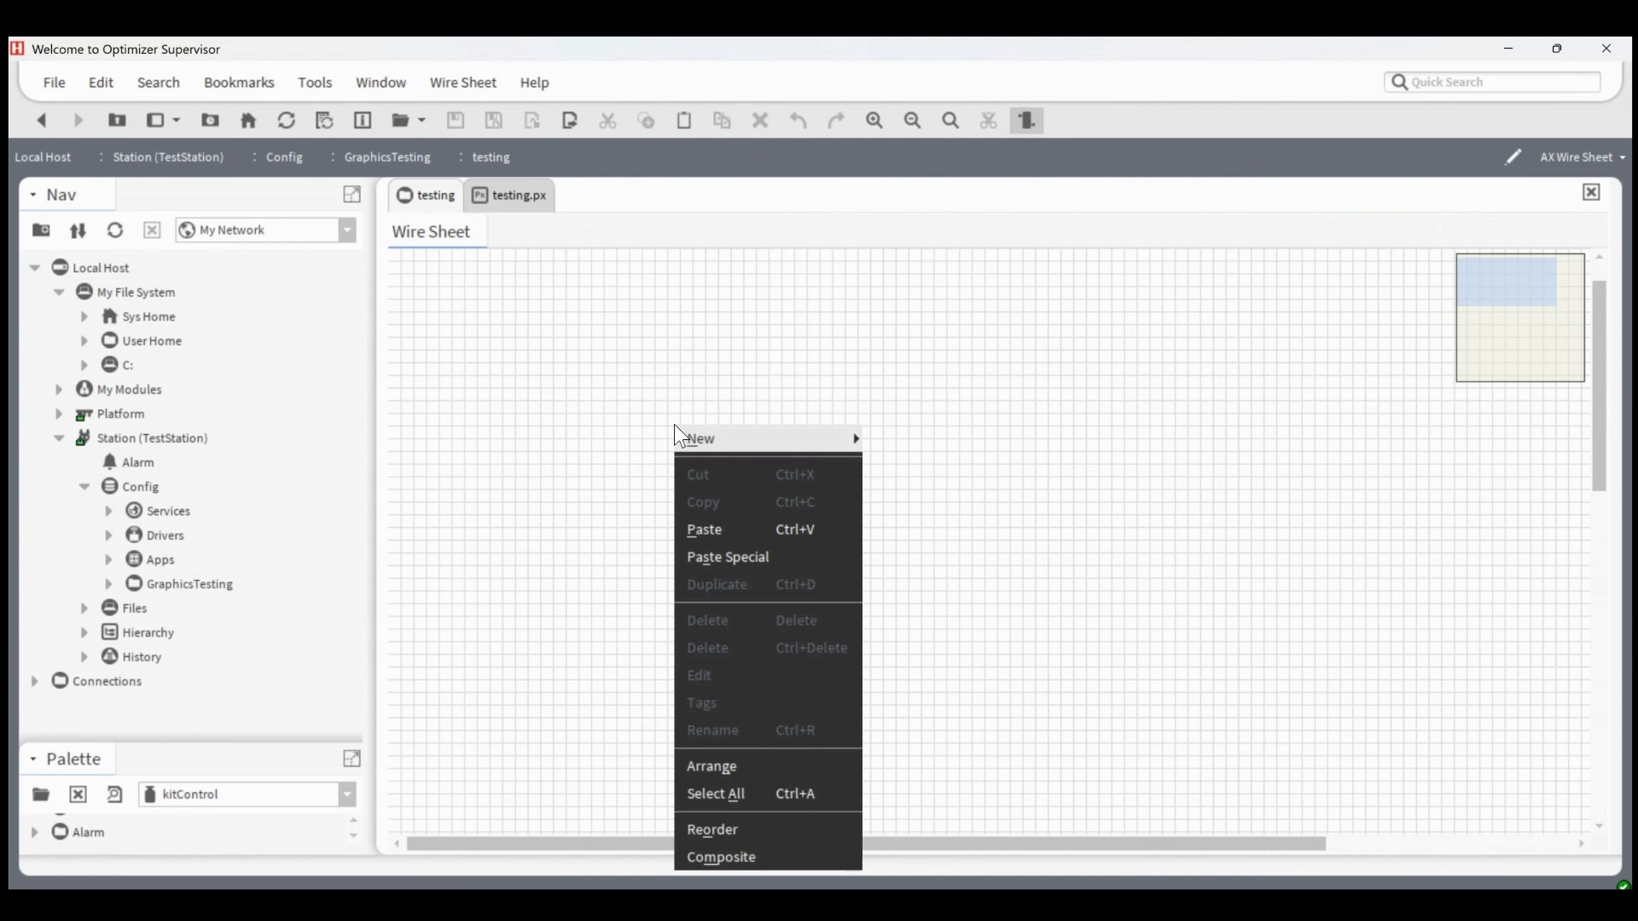
mouse_move(674, 426)
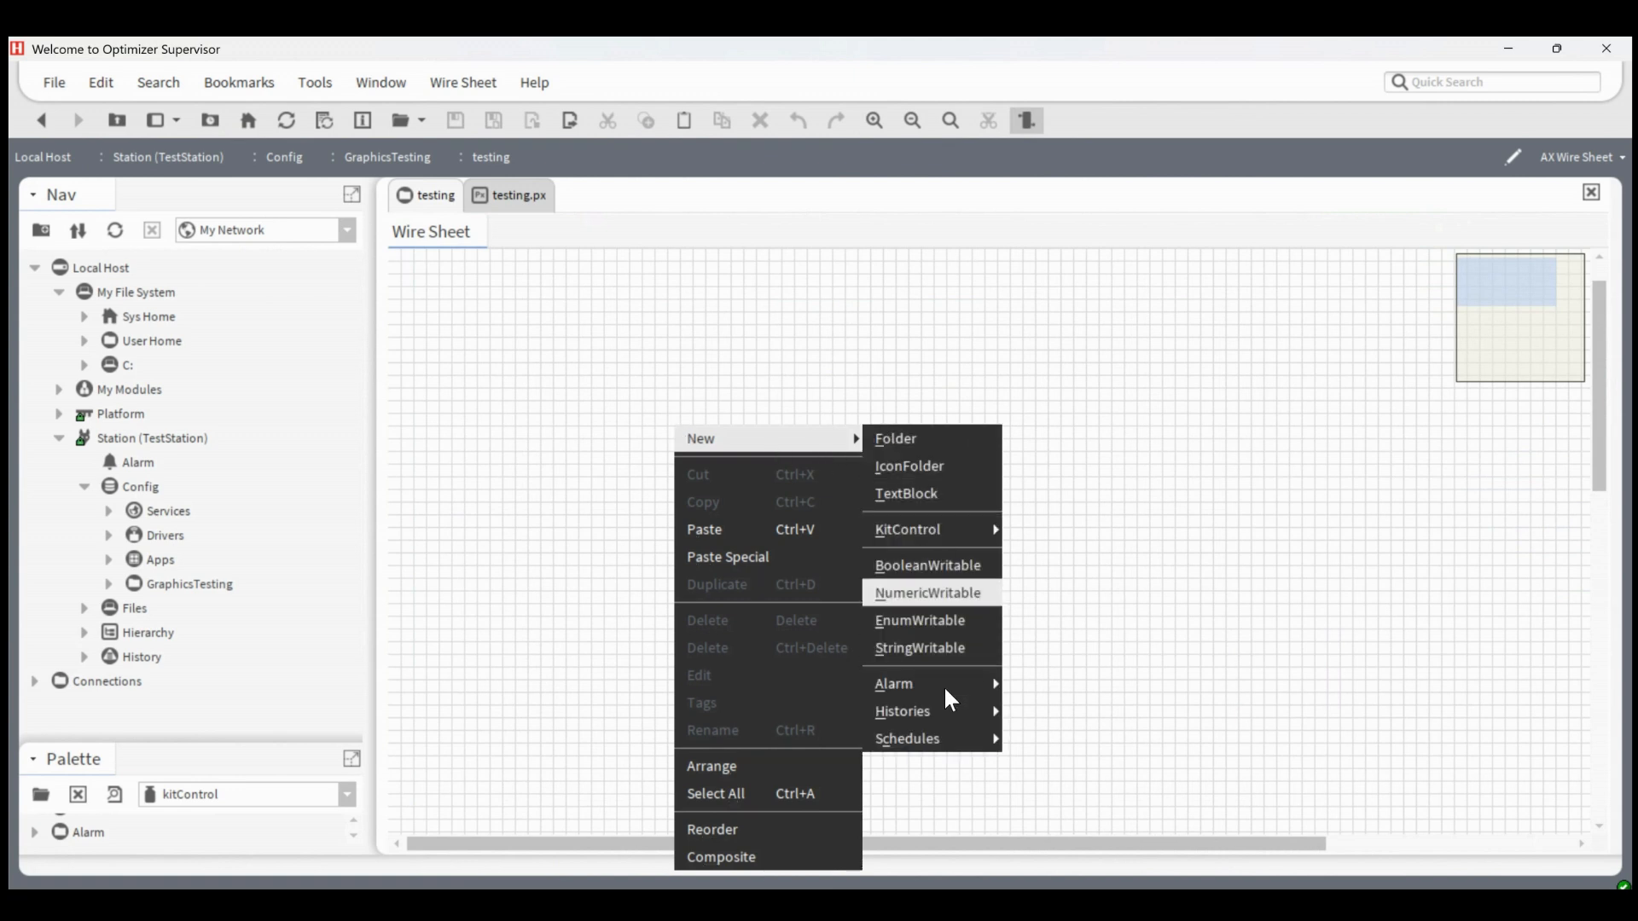
left_click(926, 379)
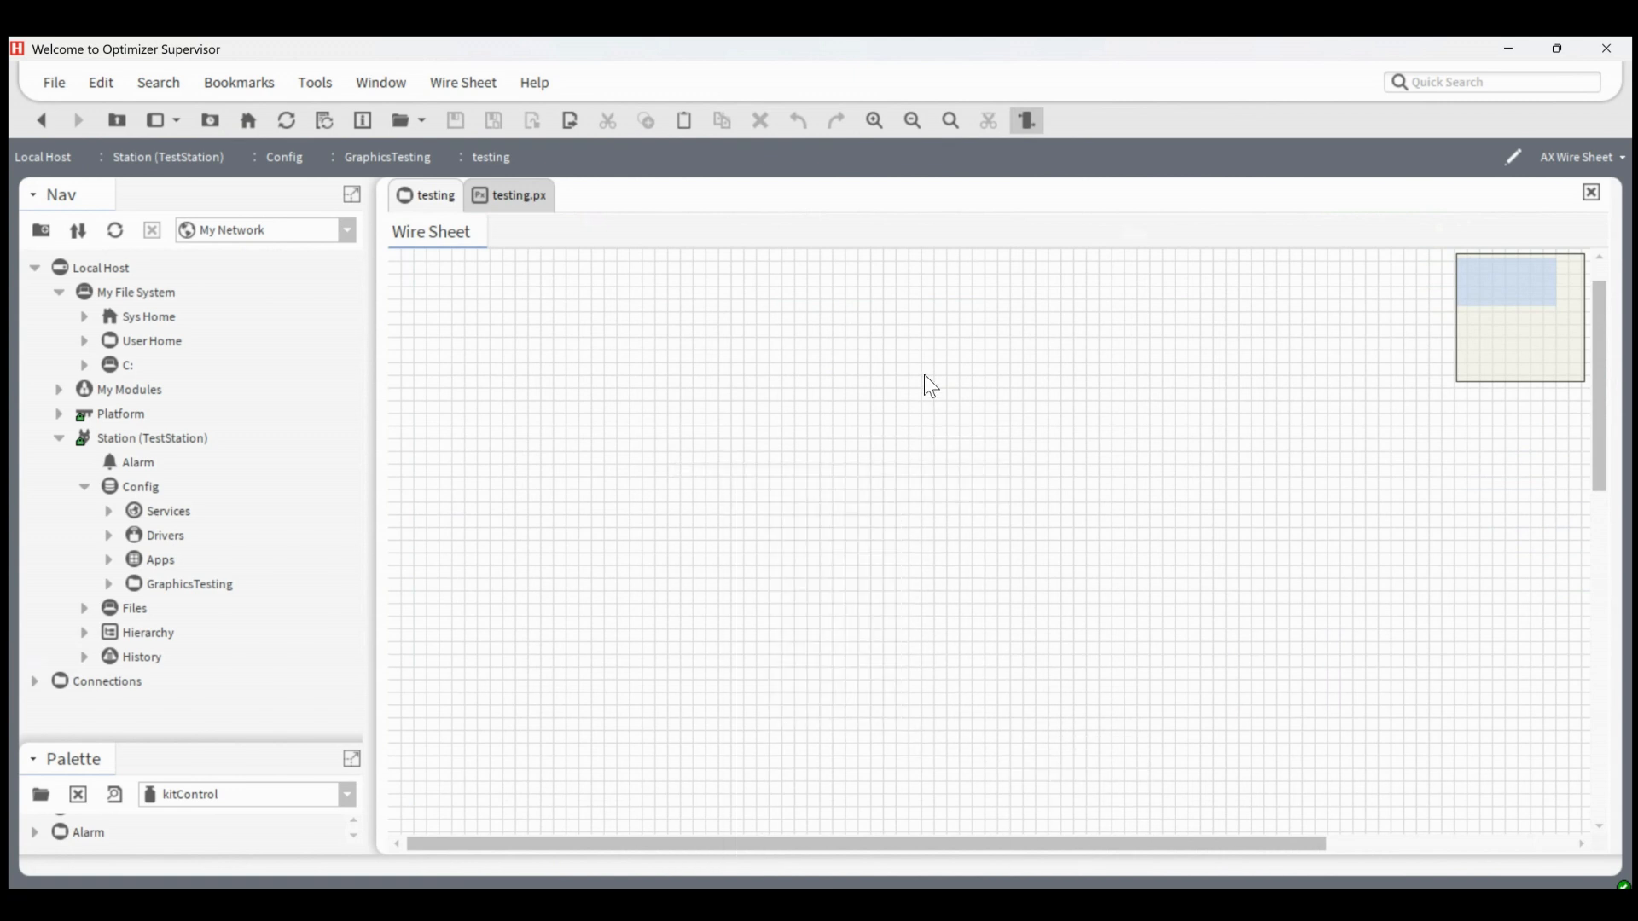
left_click(488, 202)
right_click(839, 392)
mouse_move(1000, 417)
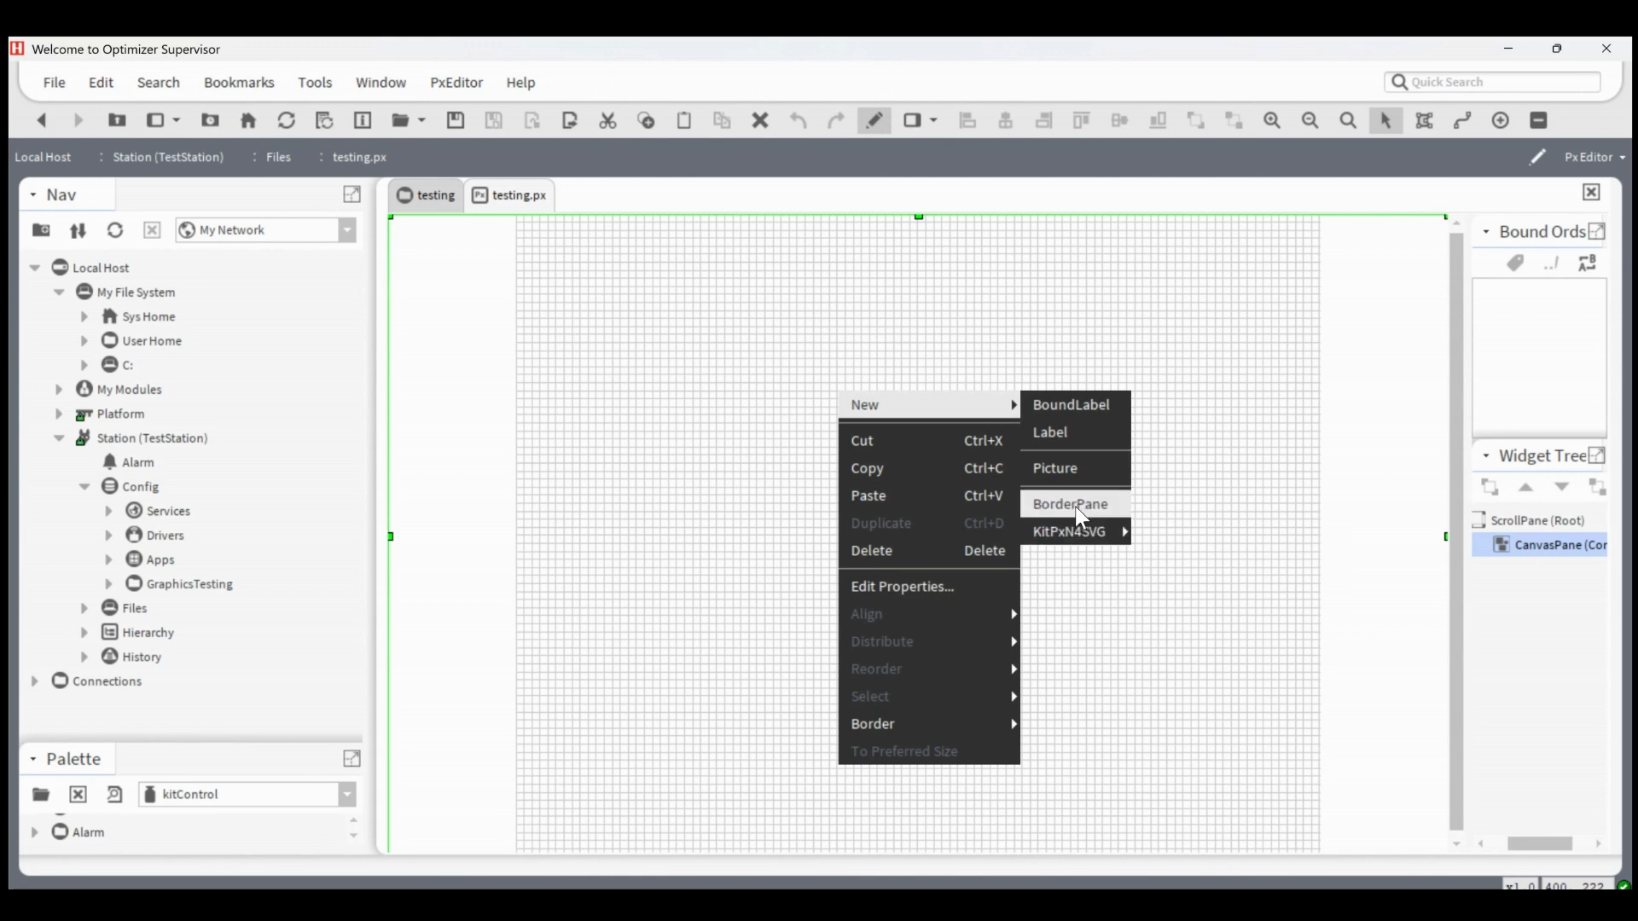
left_click(442, 190)
left_click(418, 196)
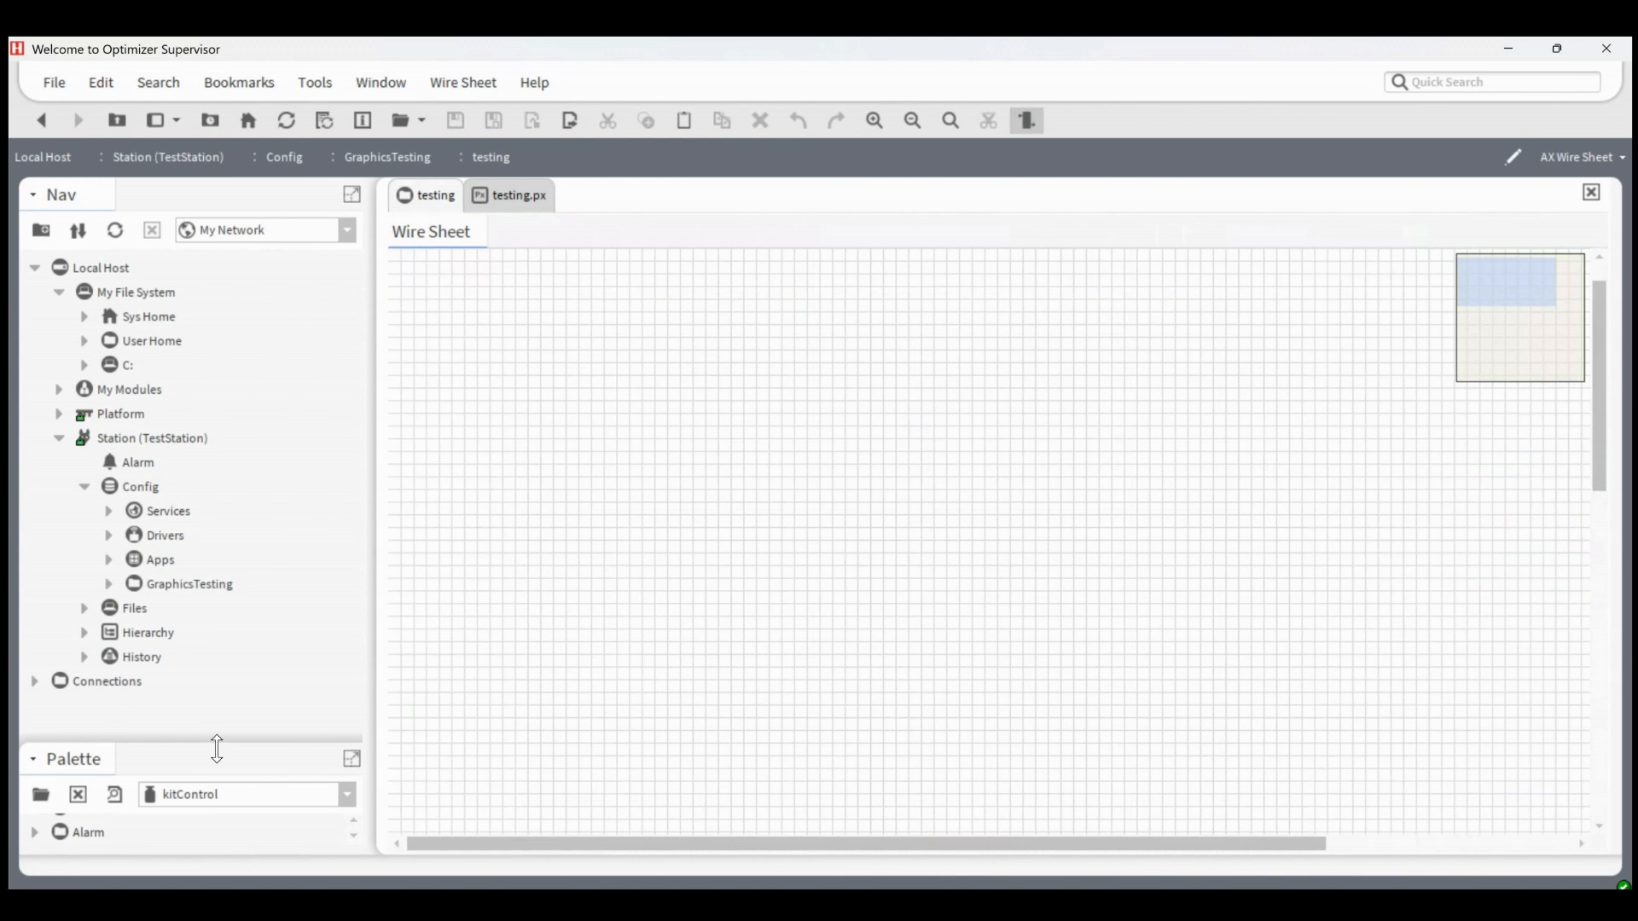
Create a new palette file named Test.palette in the User Home folder of My File System
left_click_drag(216, 742, 234, 556)
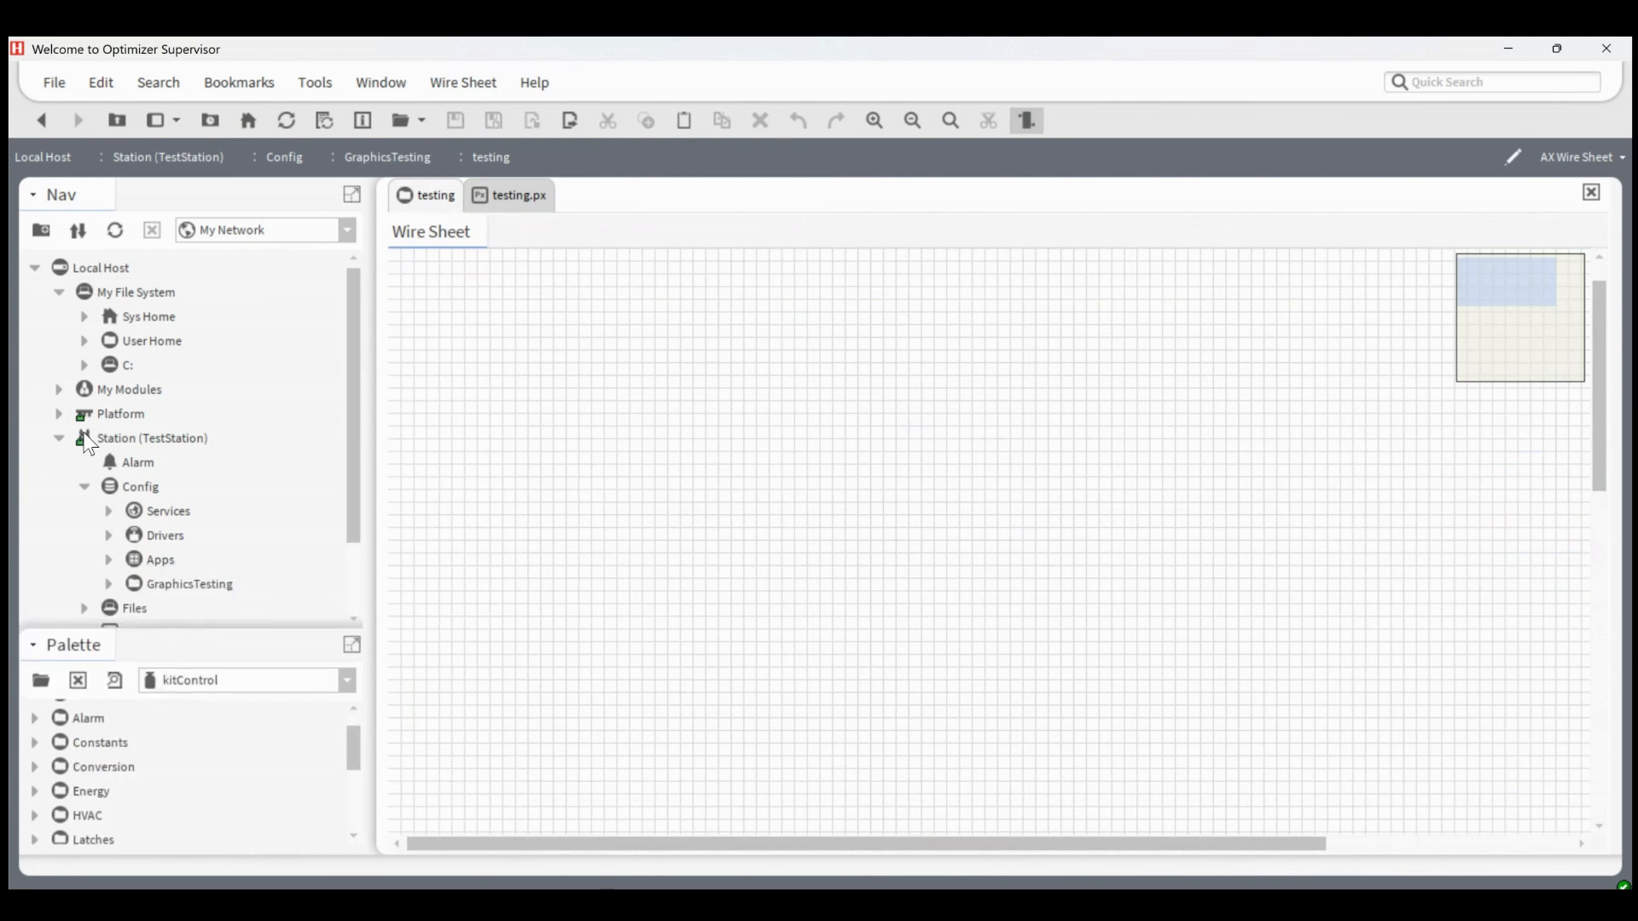
left_click(59, 437)
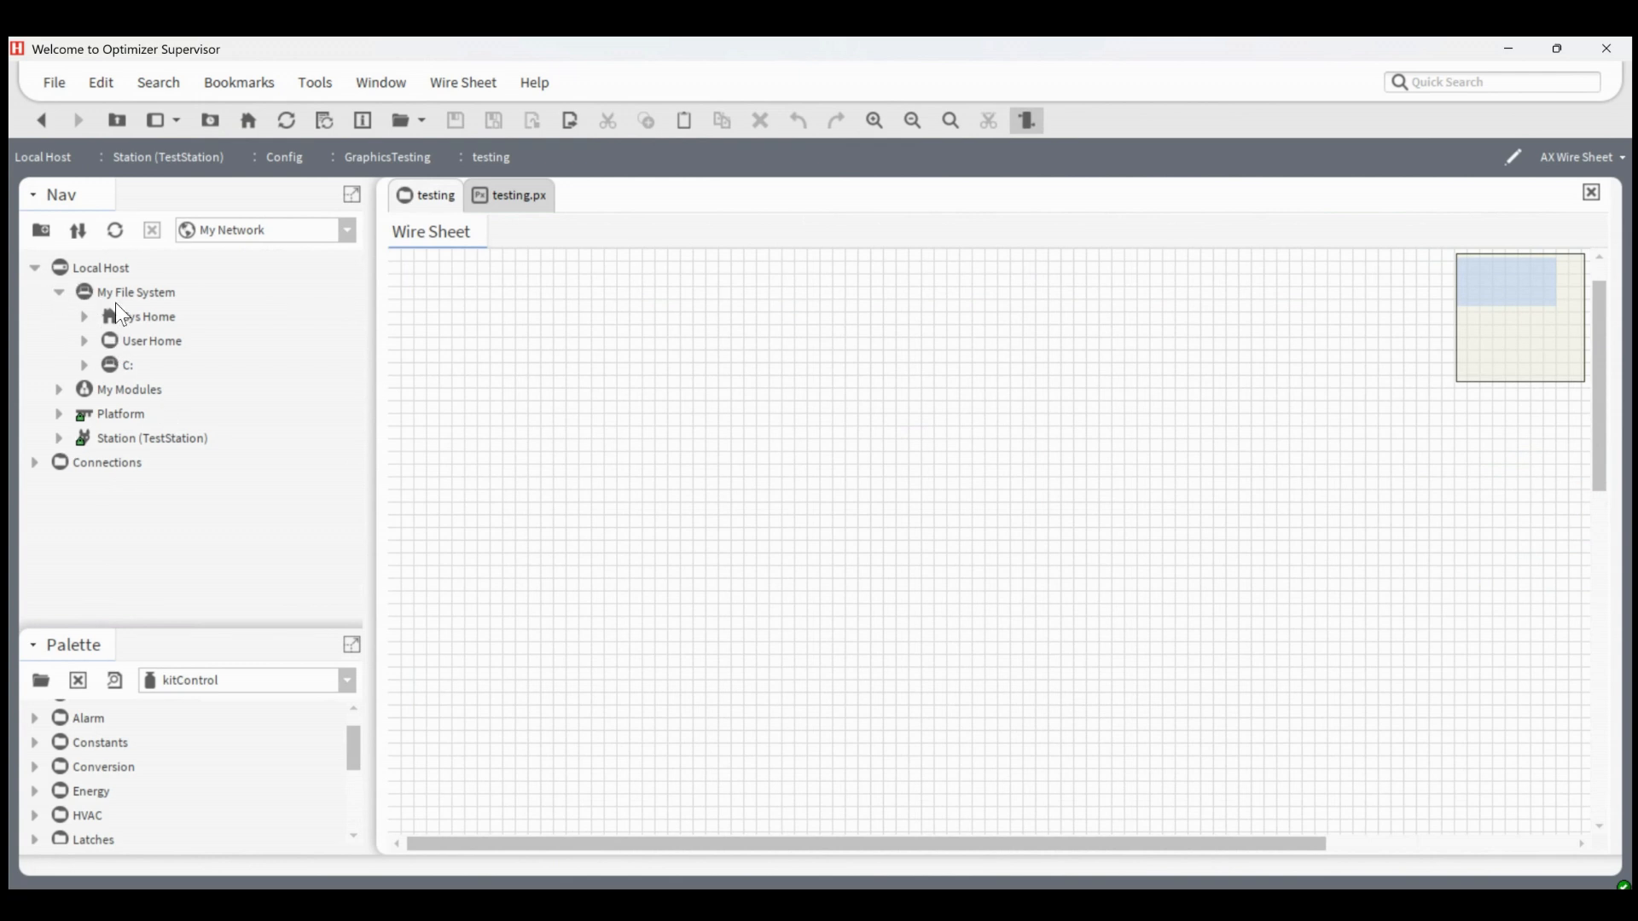
left_click(85, 341)
right_click(151, 270)
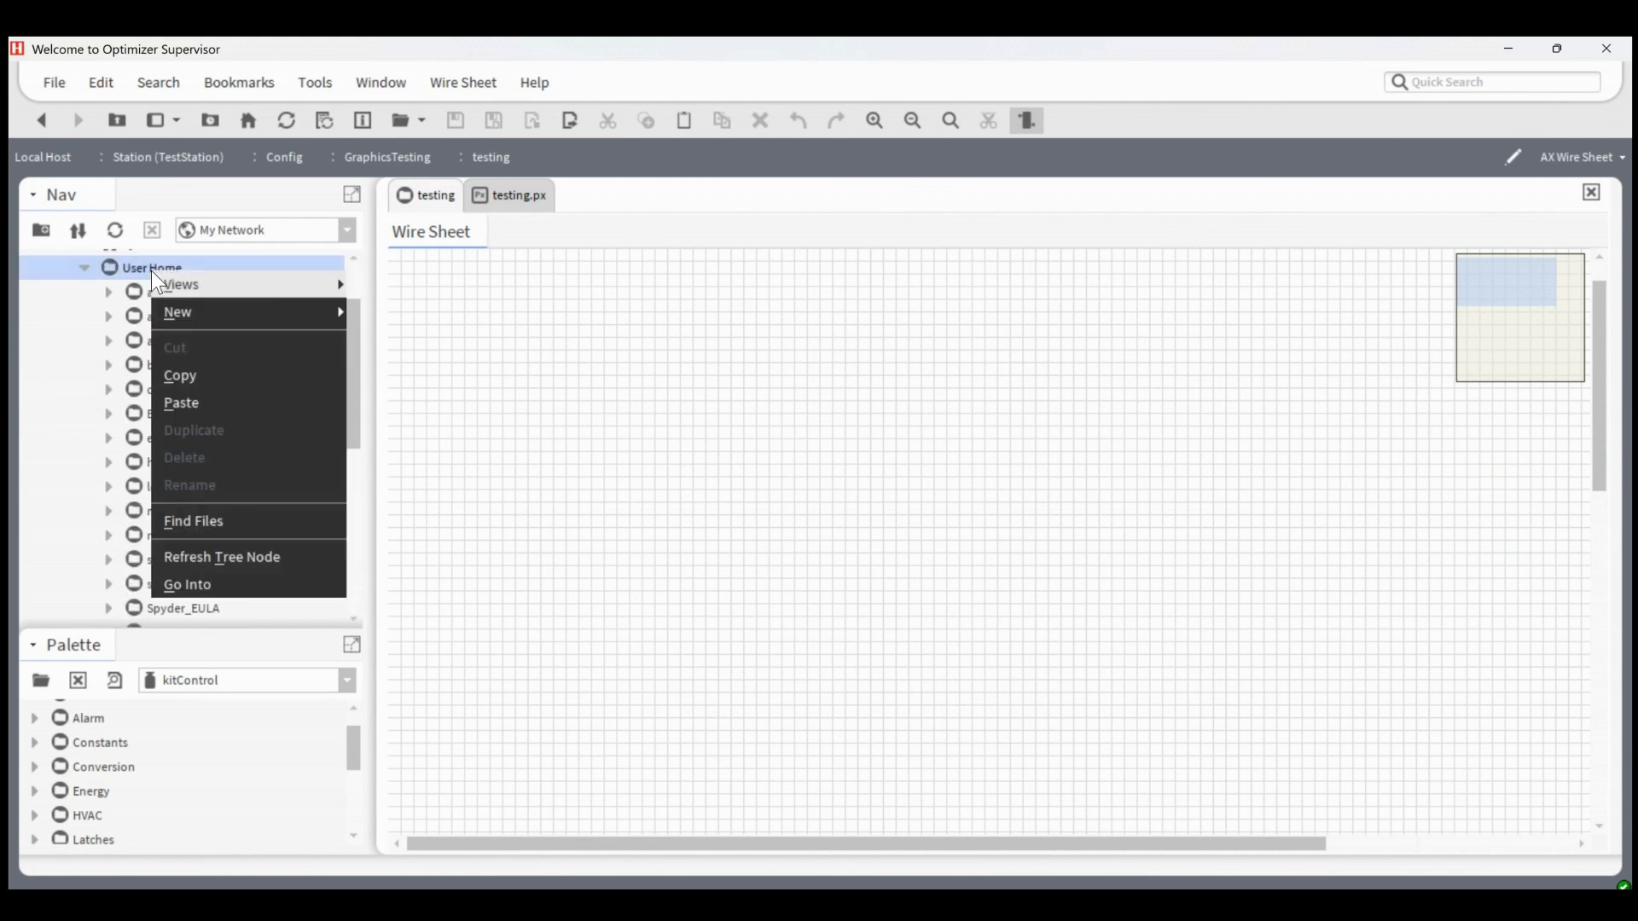
mouse_move(218, 311)
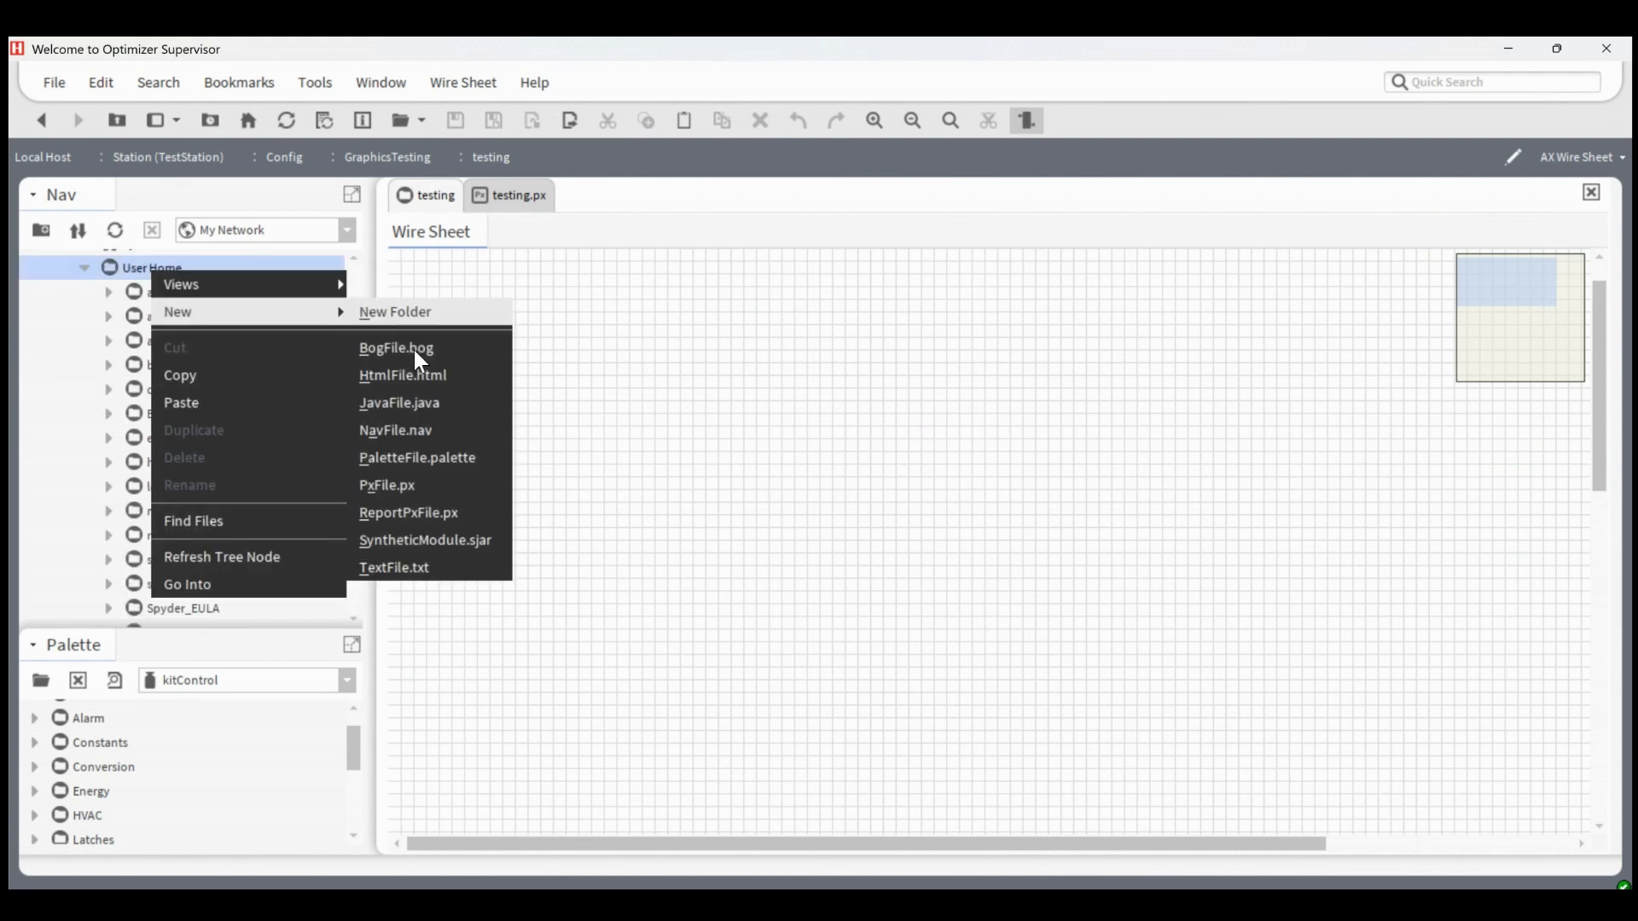
left_click(431, 468)
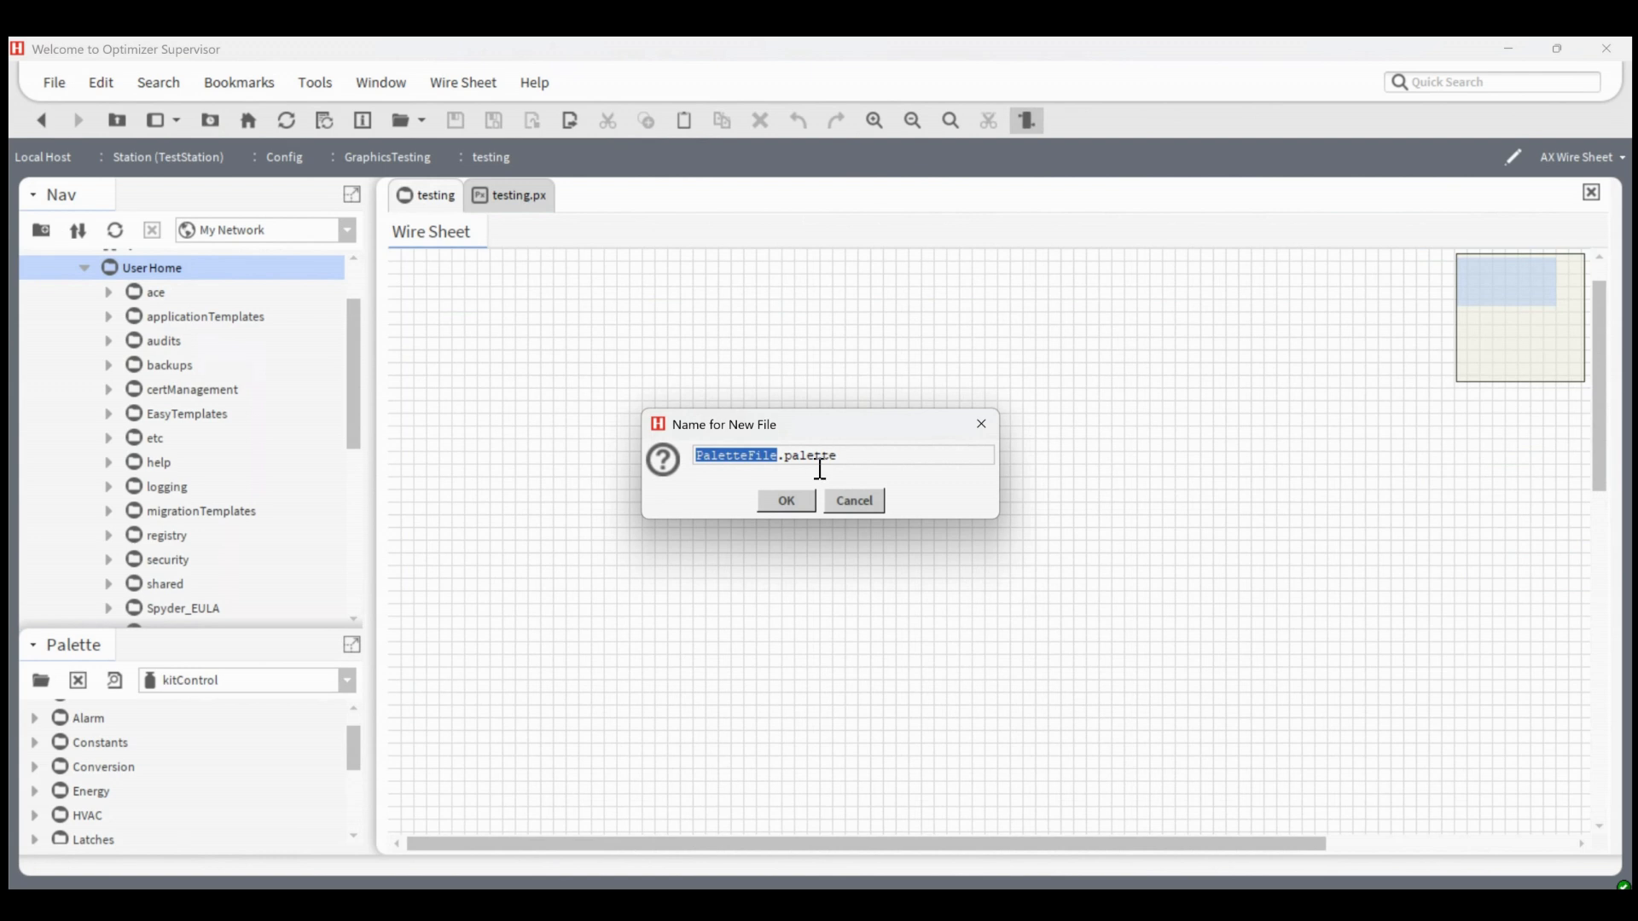
type("Test")
left_click(789, 499)
Open Test.palette from the User Home folder in its wire sheet
scroll(213, 408, "down", 1)
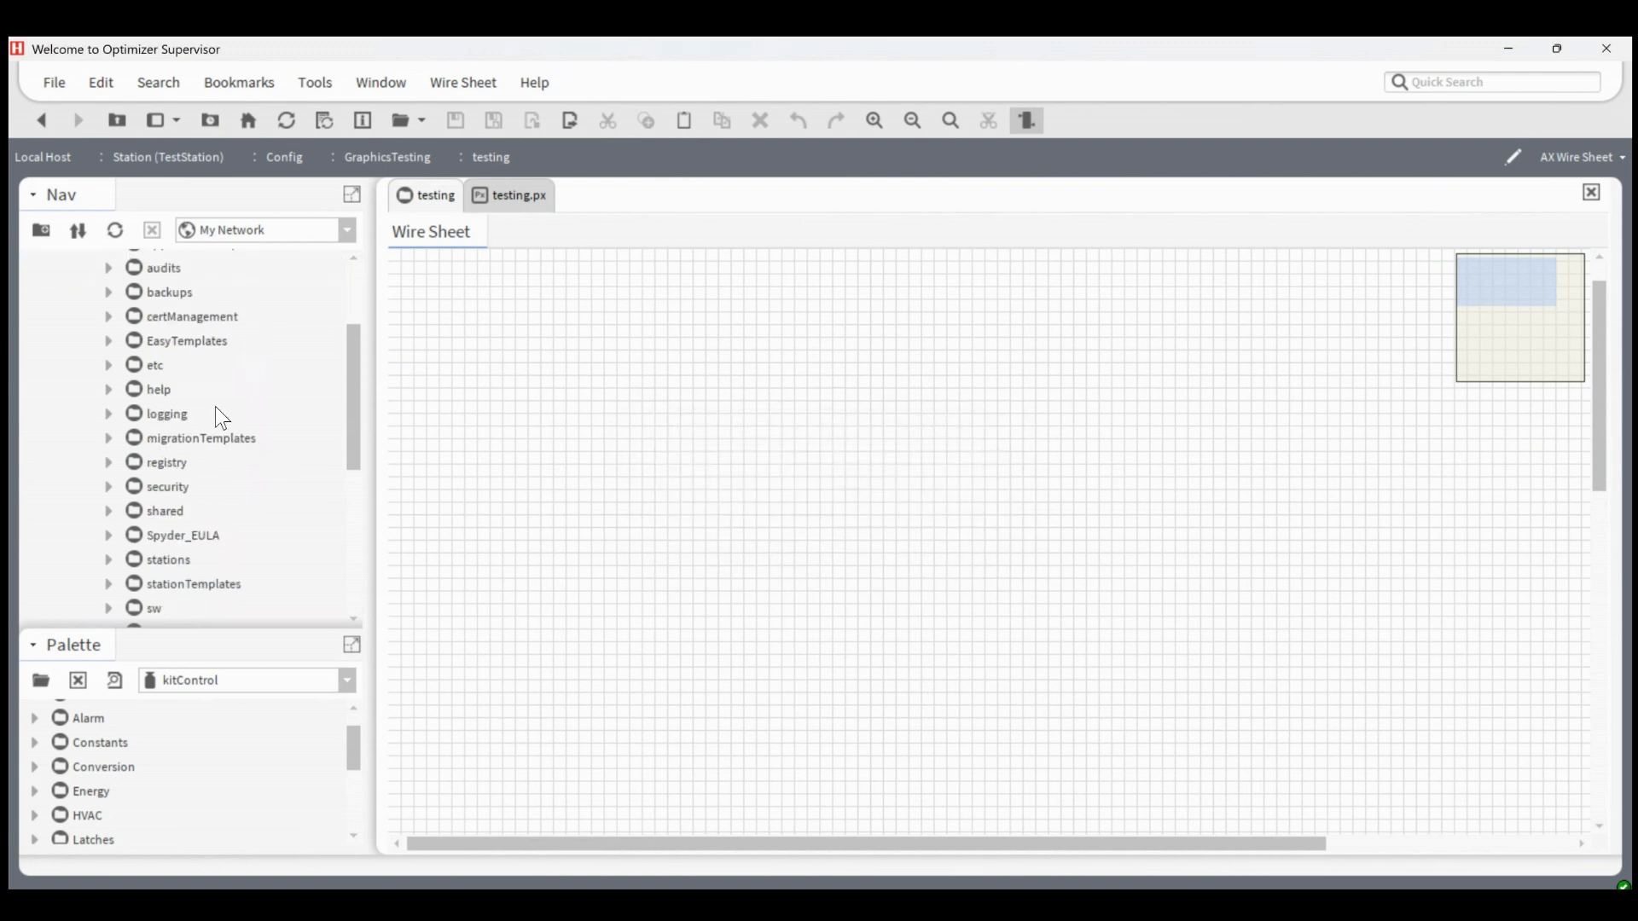
scroll(223, 408, "down", 4)
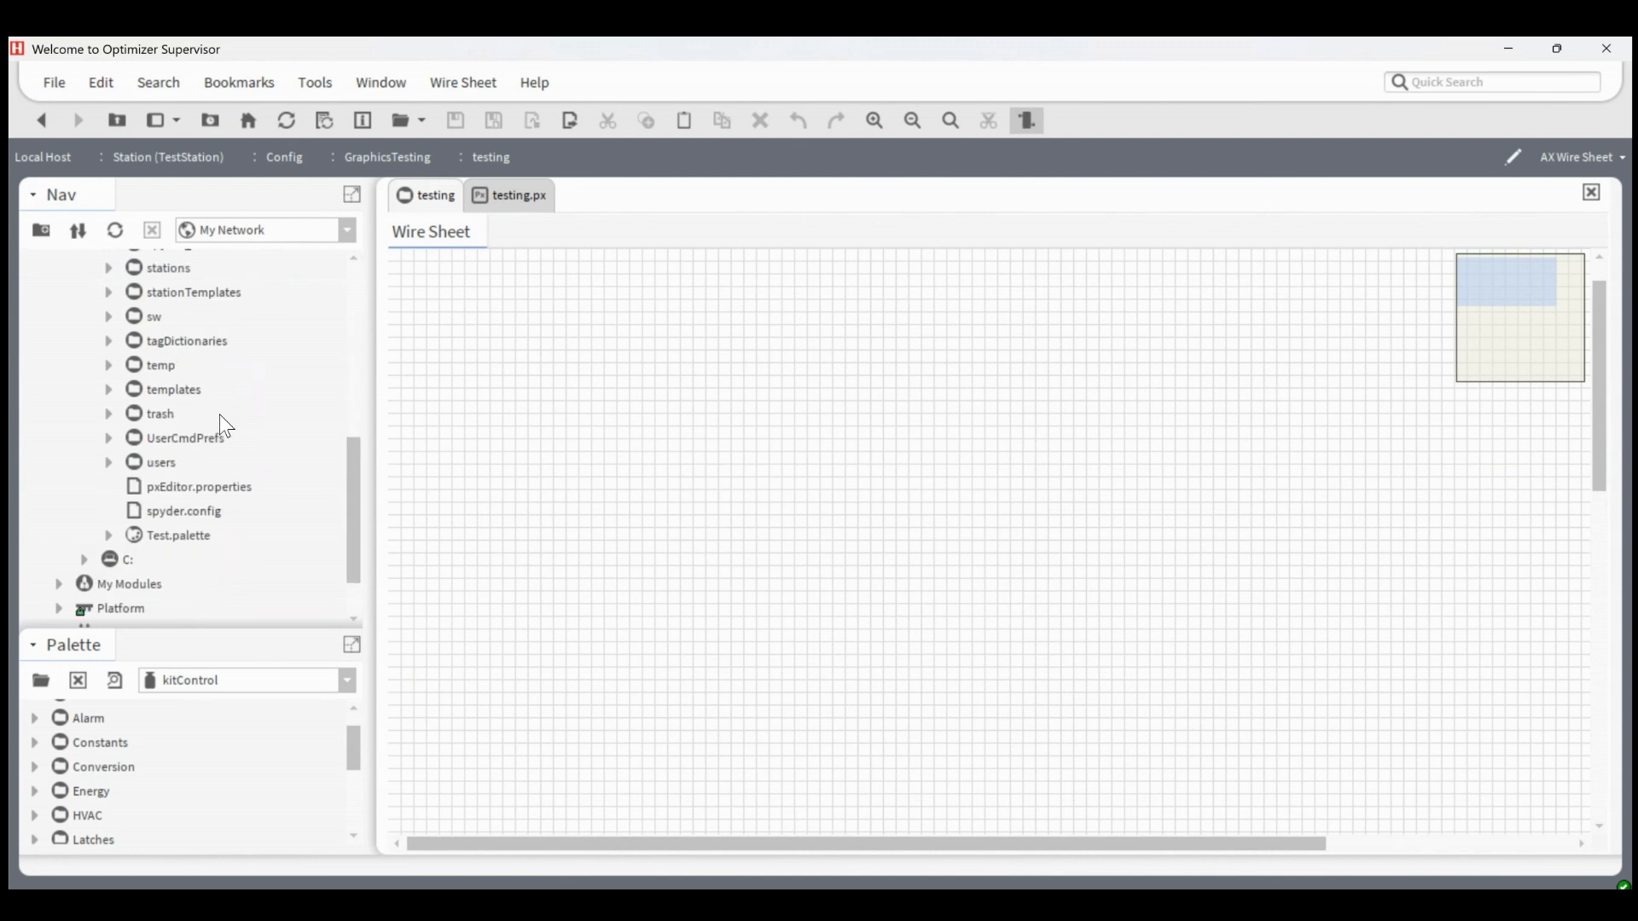
double_click(176, 534)
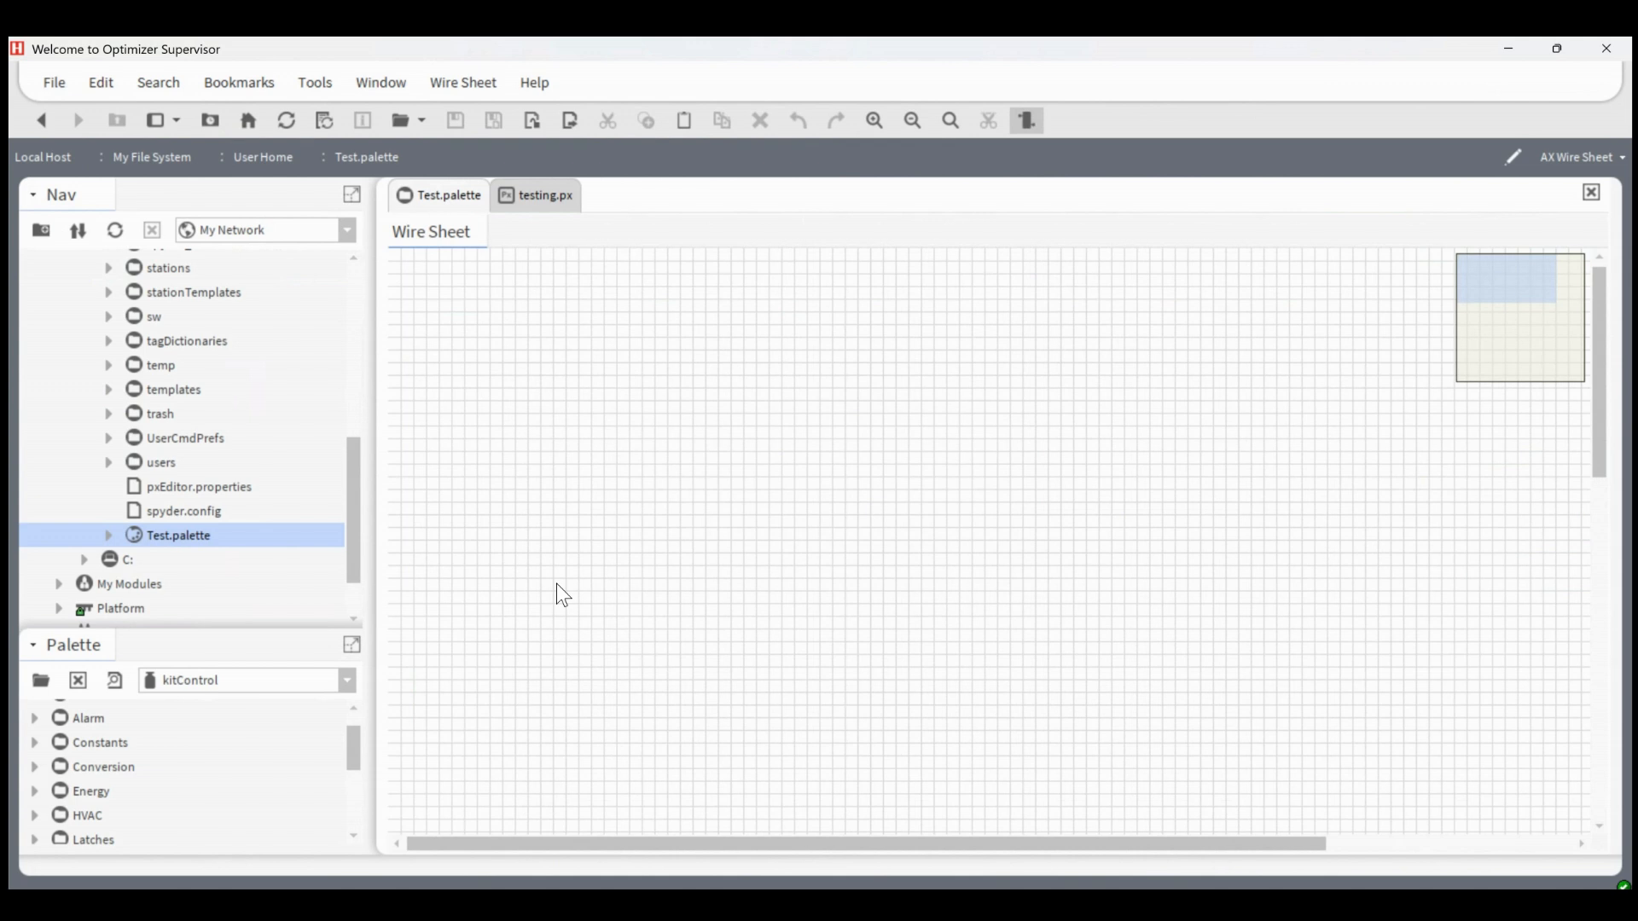
Enlarge the palette area and add a folder named KitControl to the Test.palette wire sheet
left_click_drag(164, 635, 177, 461)
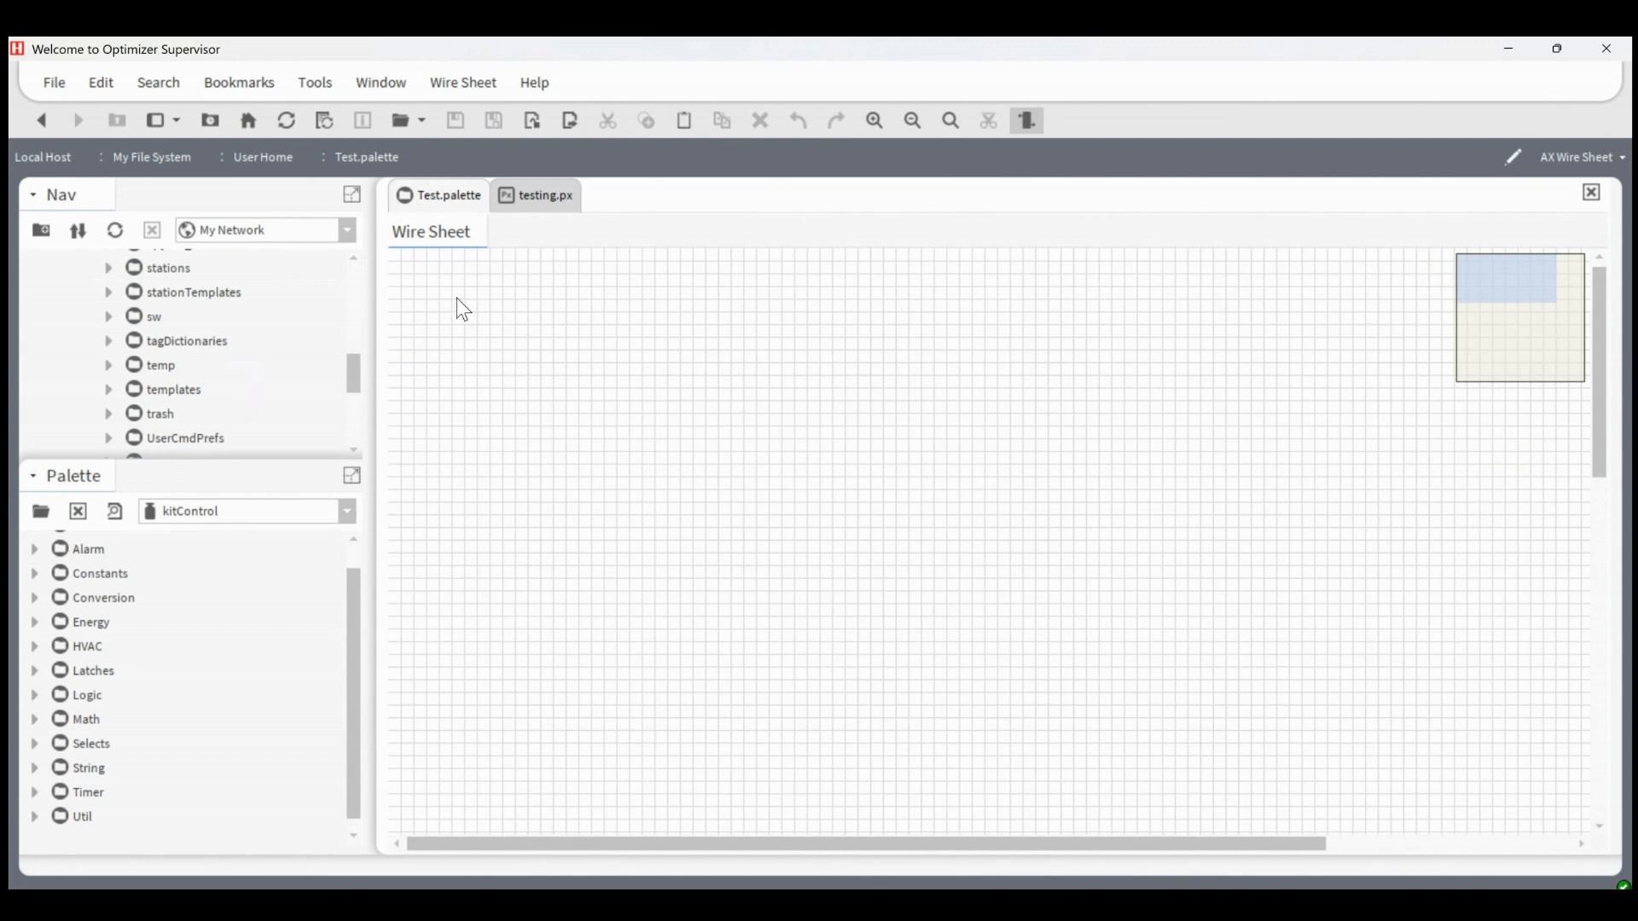
right_click(437, 289)
mouse_move(484, 297)
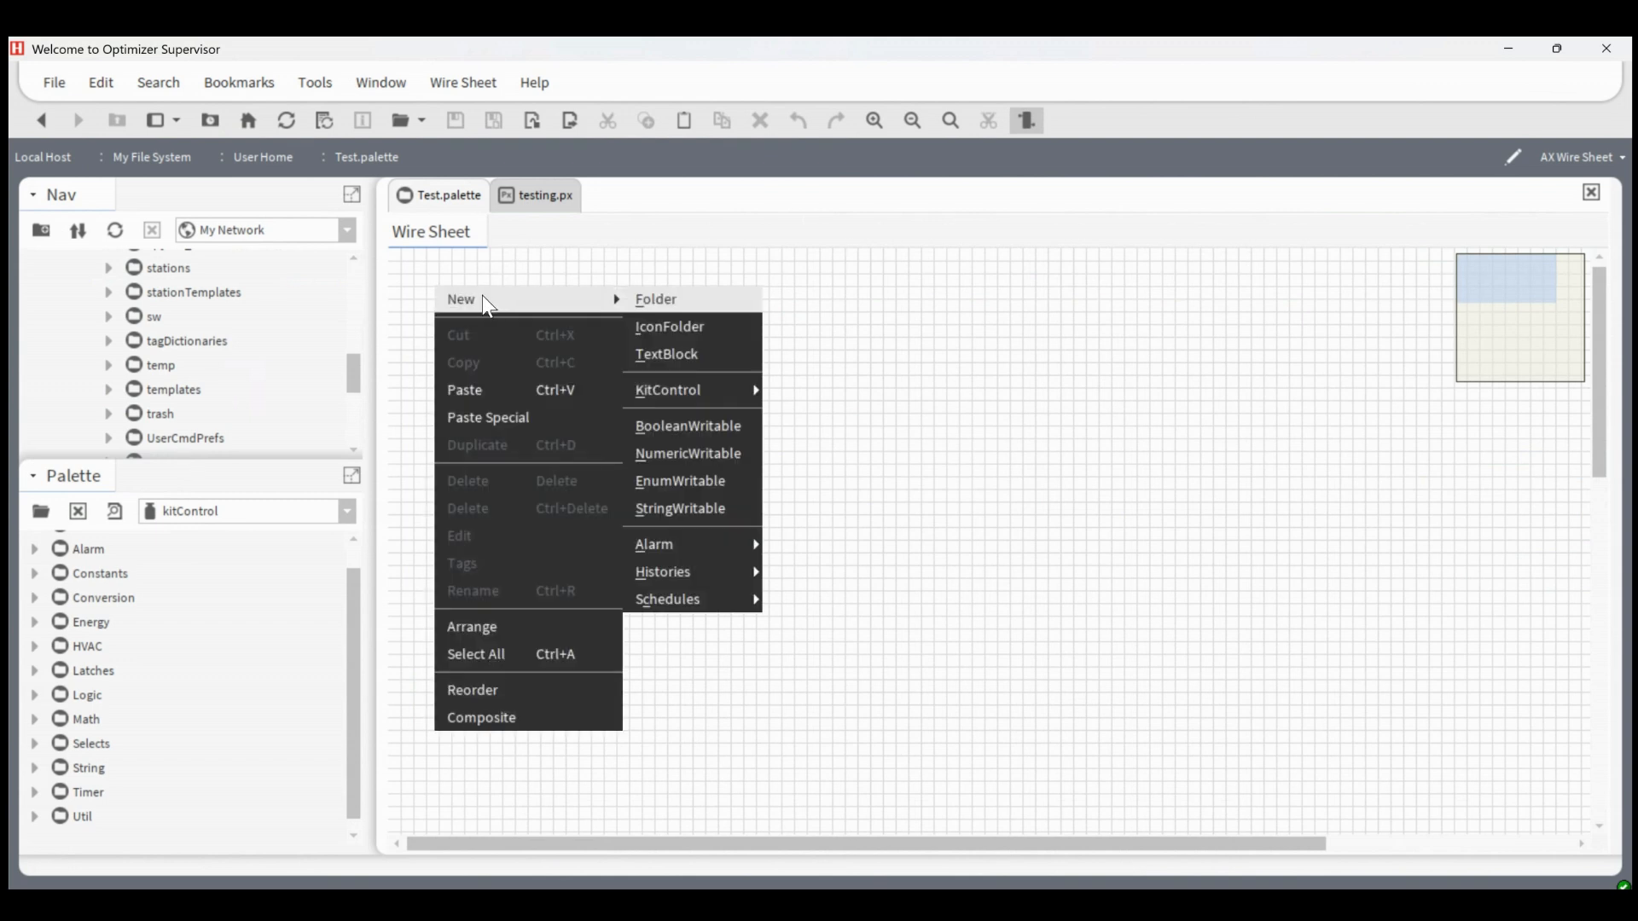
left_click(656, 298)
type("KitControl")
left_click(782, 507)
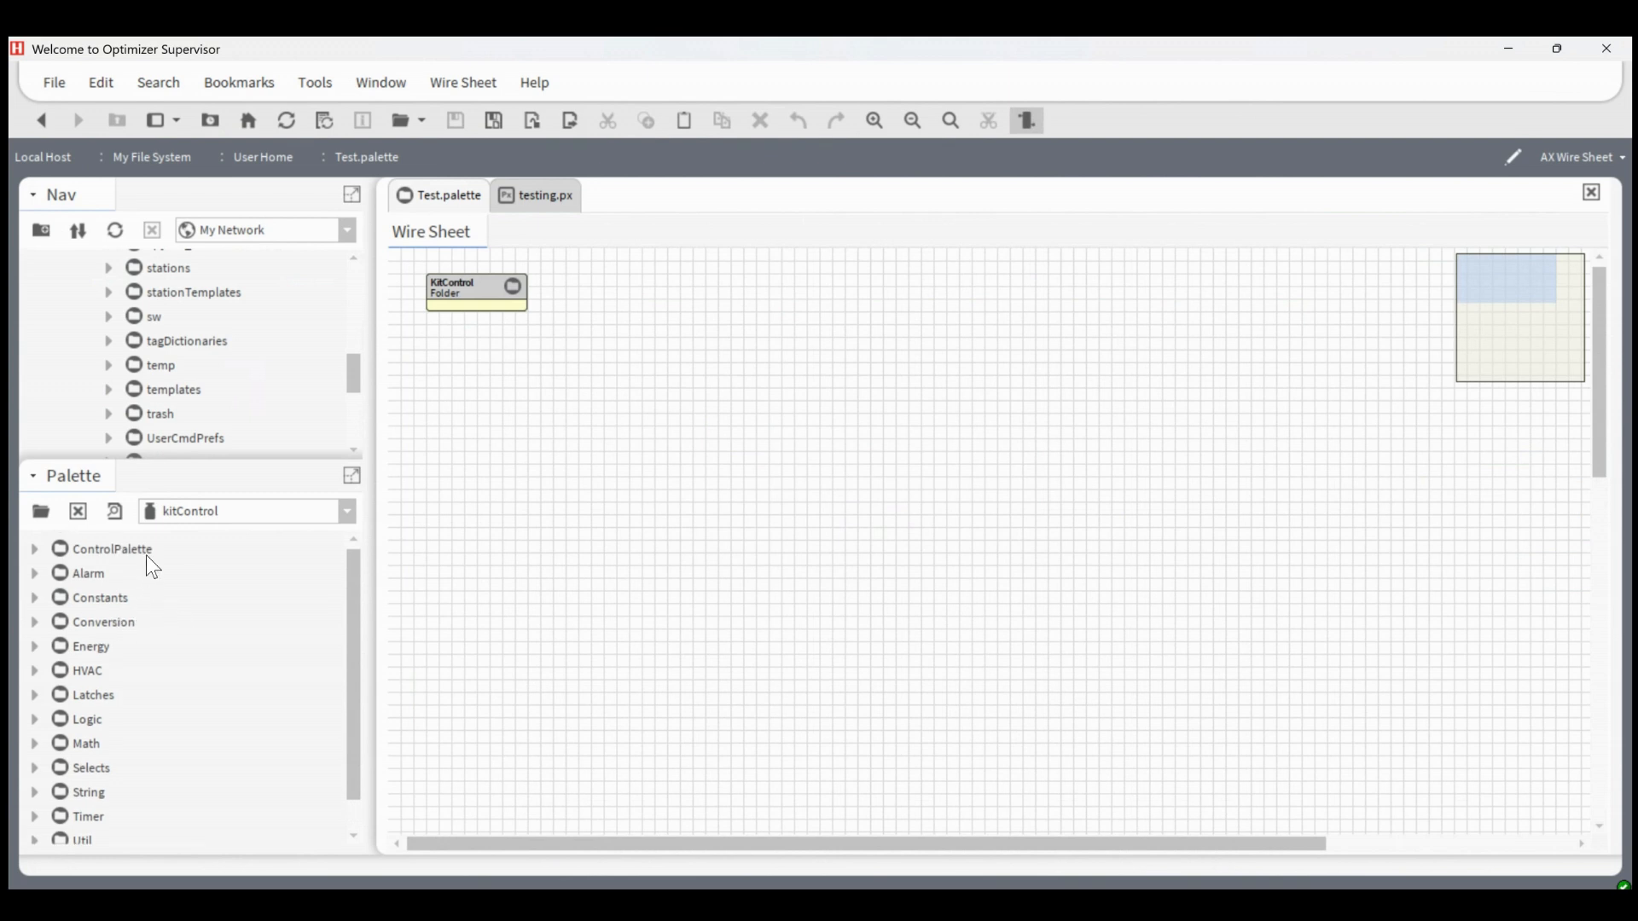
Copy all kitControl palette folders, from ControlPalette through Util, into the KitControl folder's wire sheet
left_click(108, 553)
scroll(93, 717, "down", 1)
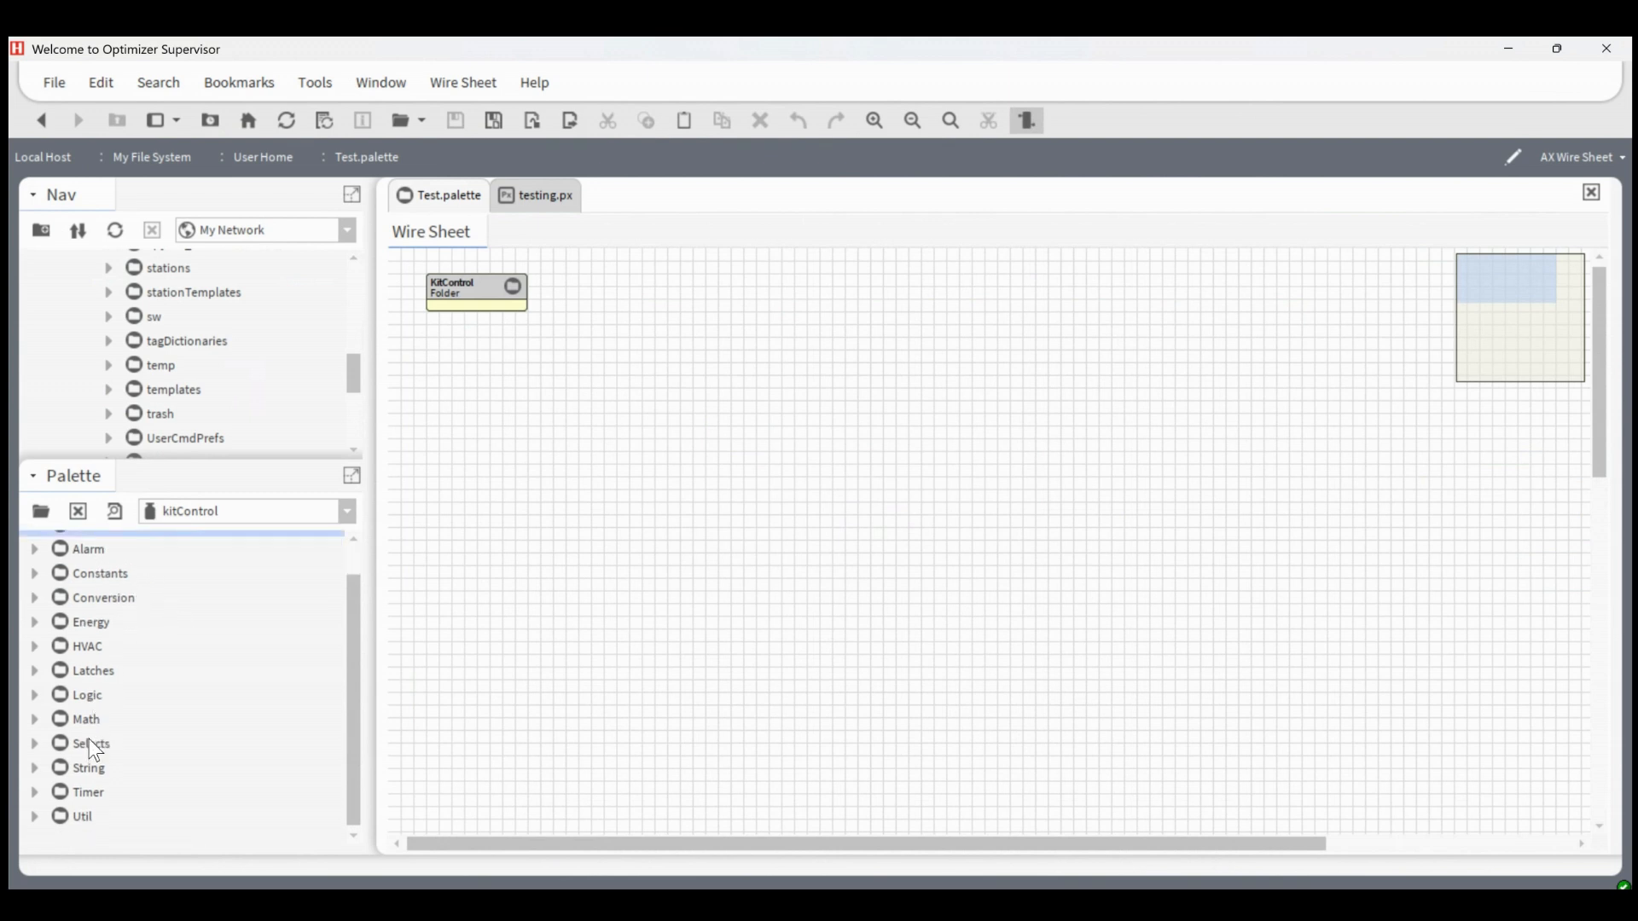
left_click(85, 816, "shift")
left_click(514, 294)
double_click(506, 295)
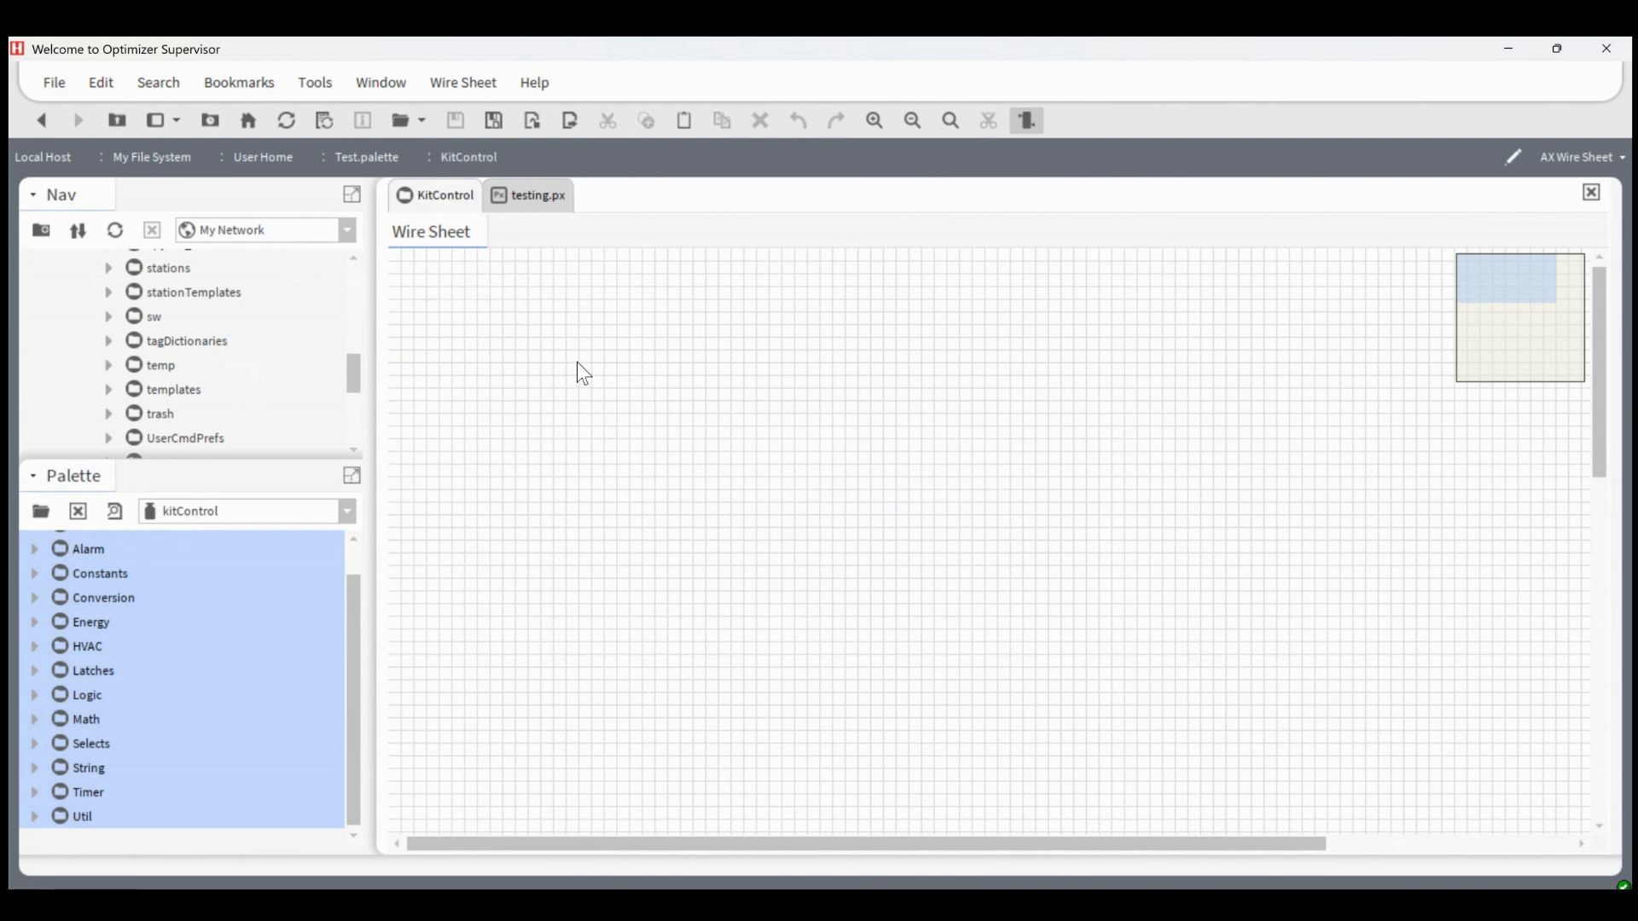
left_click_drag(92, 587, 506, 334)
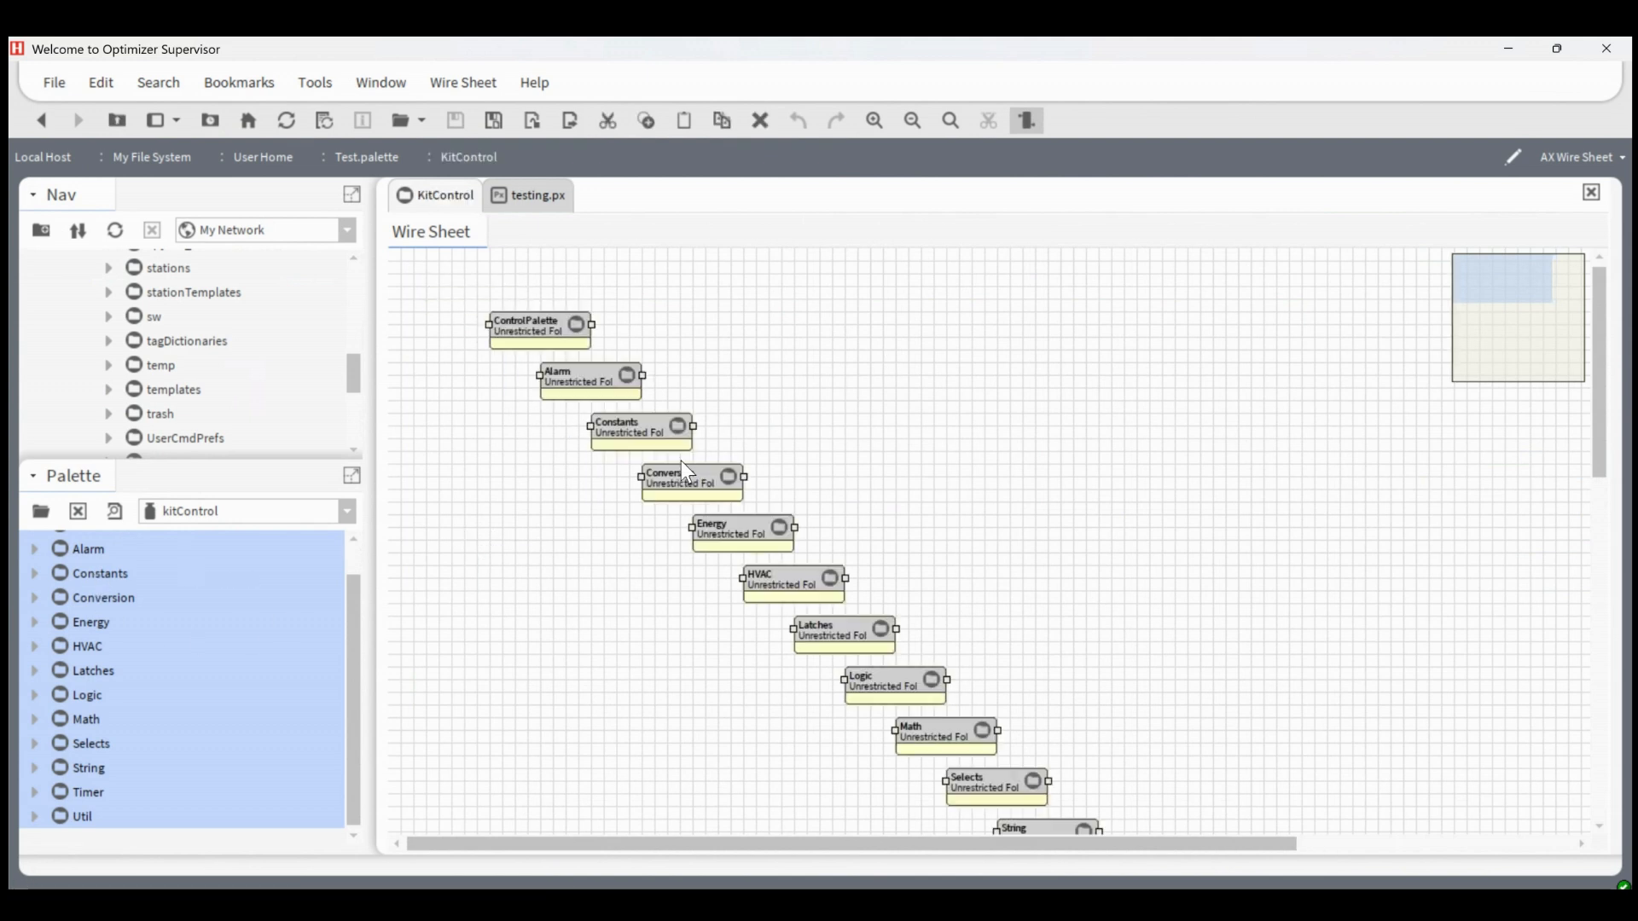
Shift the copied folders toward the wire sheet's corner and arrange them with the Arrange All option
left_click_drag(689, 488, 601, 437)
right_click(804, 369)
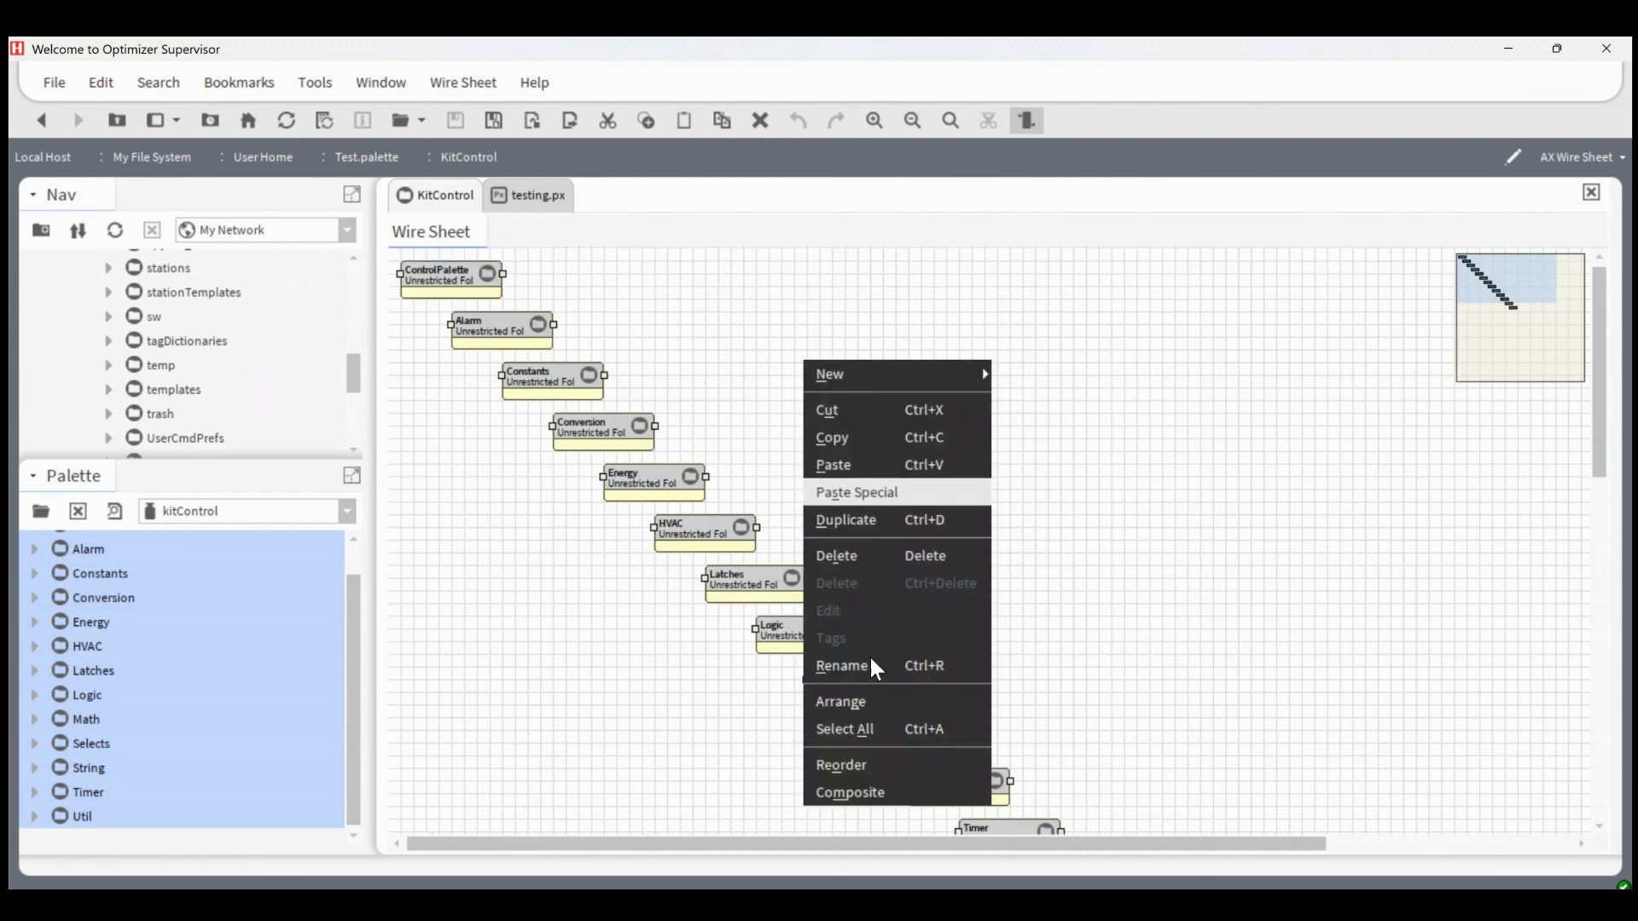
left_click(890, 721)
left_click(790, 514)
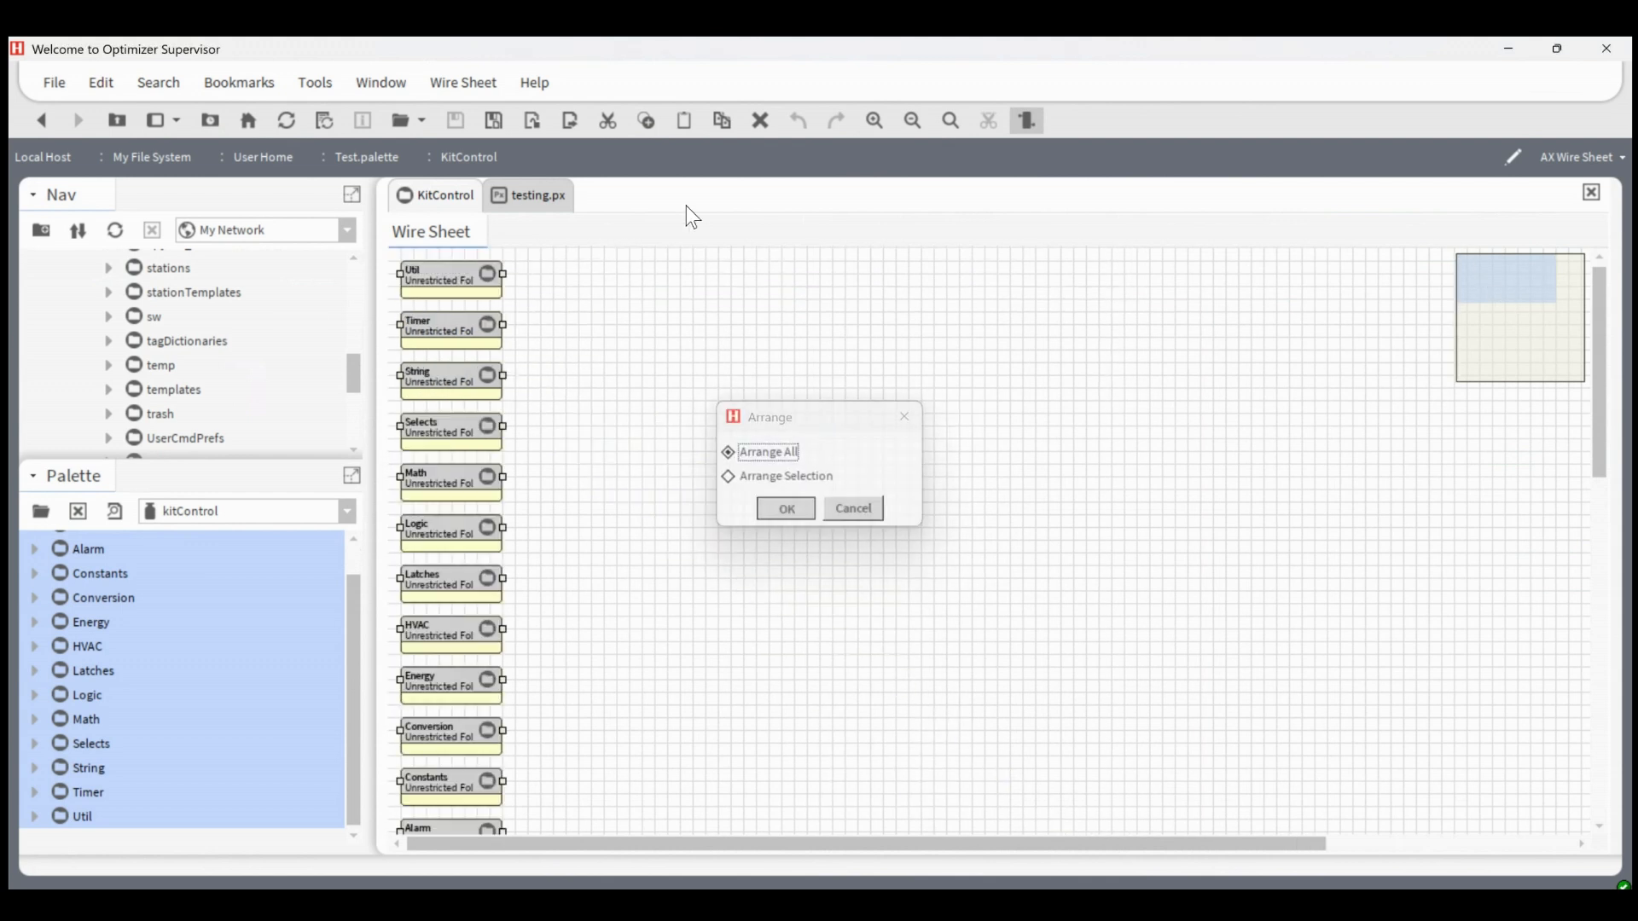
Regroup the stacked folders into side-by-side columns, starting the second with Latches and placing ControlPalette alone in the third
left_click(914, 122)
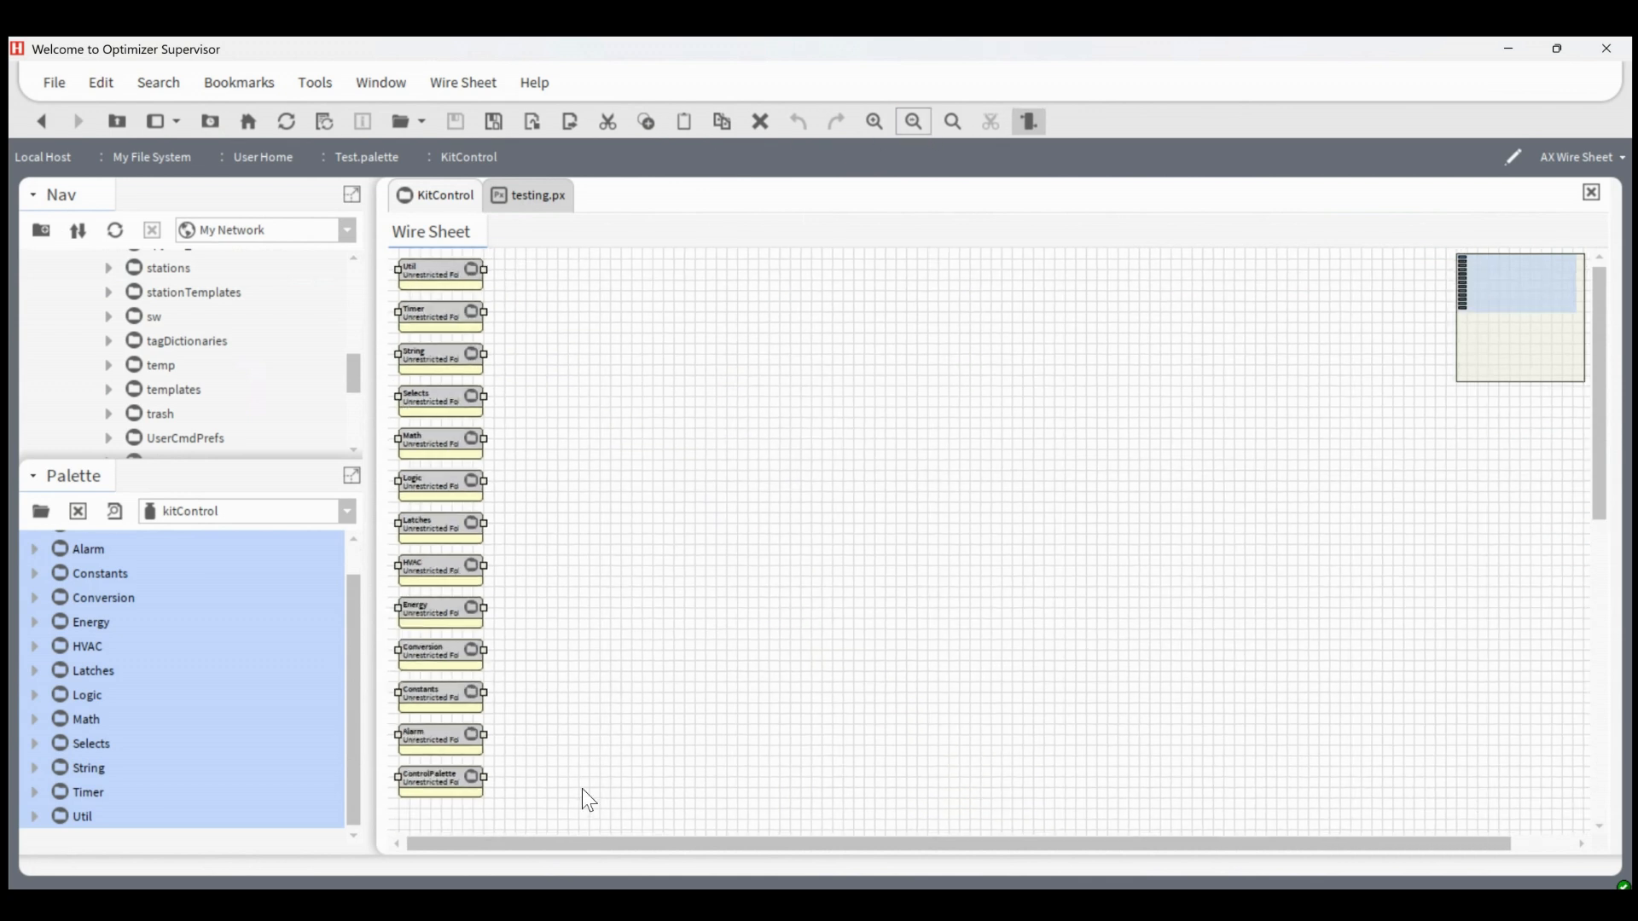
left_click_drag(574, 814, 378, 497)
left_click_drag(462, 537, 559, 278)
left_click_drag(633, 594, 618, 263)
left_click(733, 278)
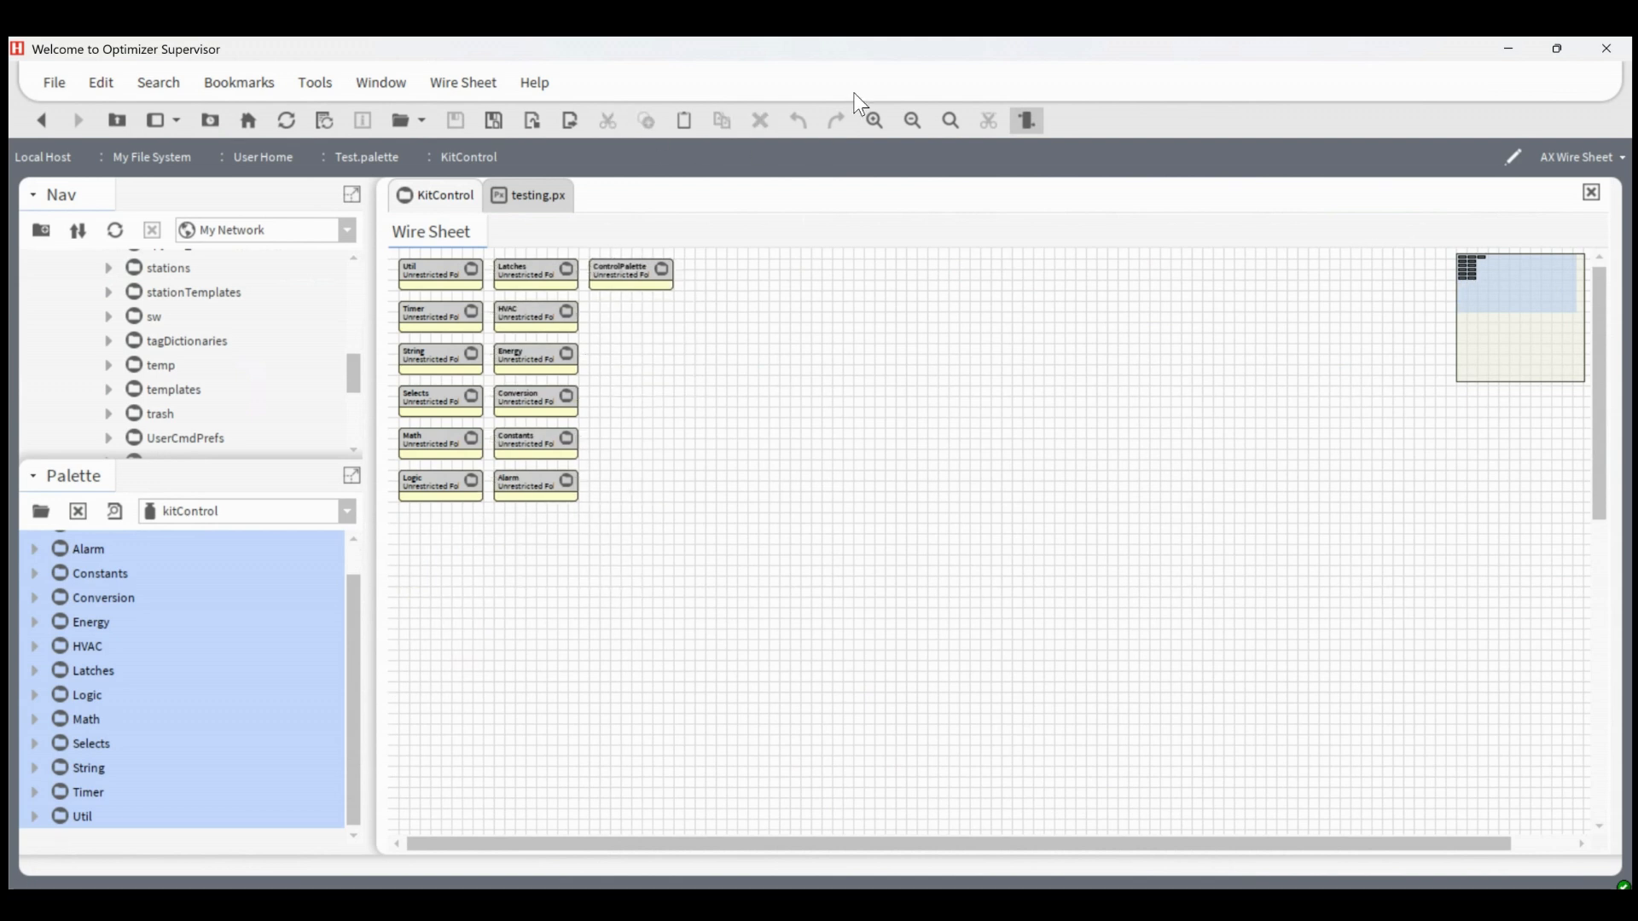
left_click(875, 122)
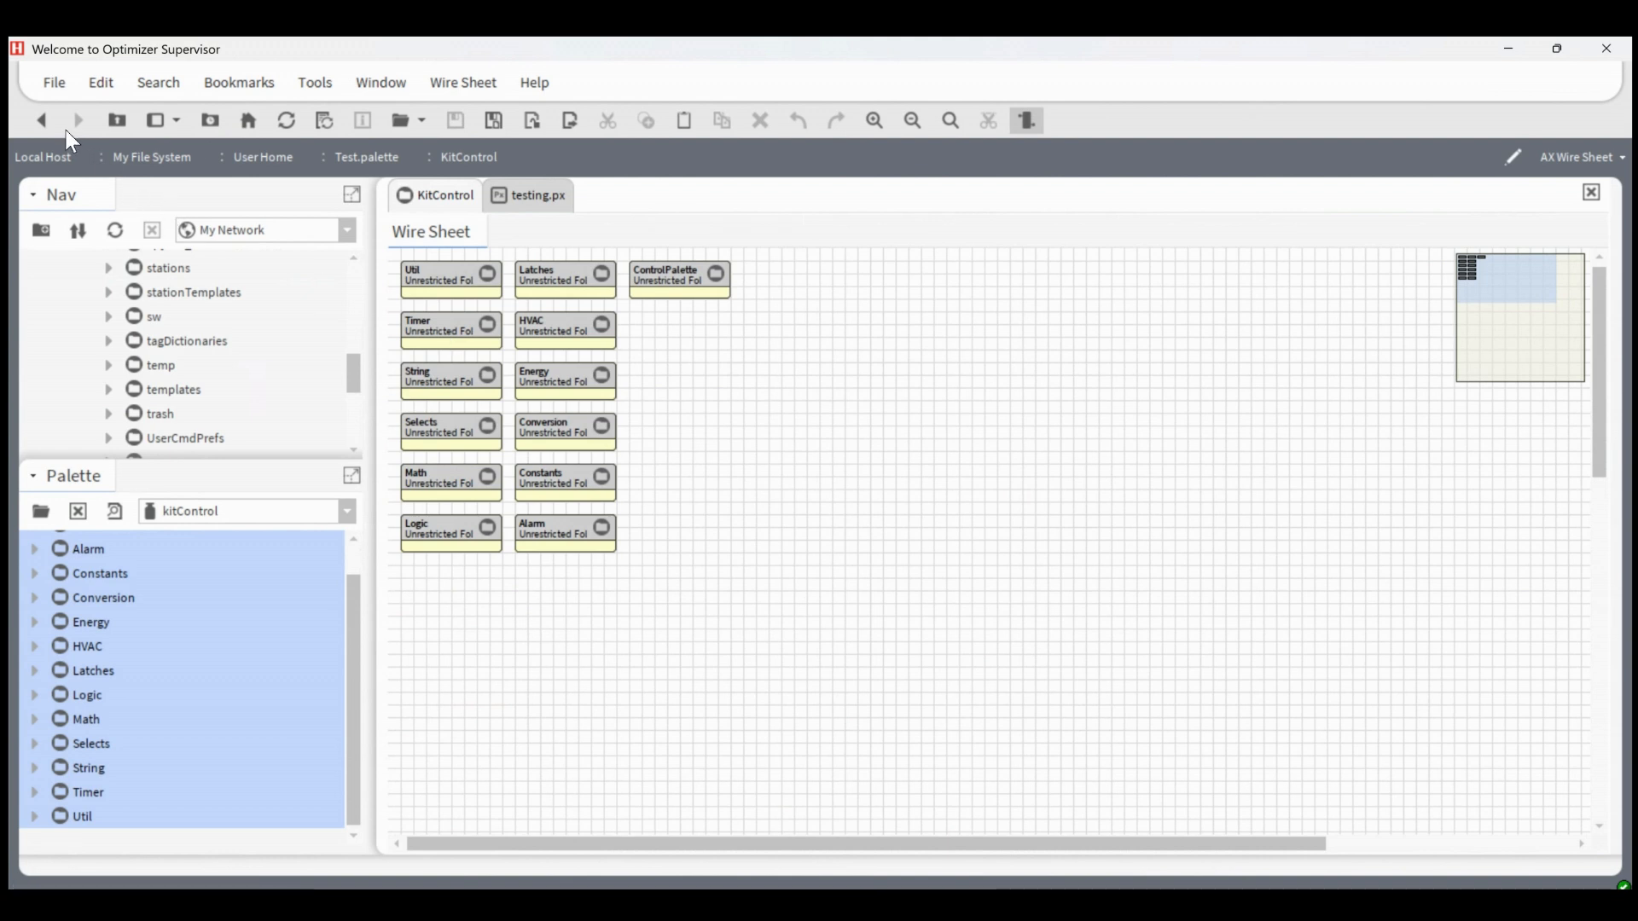
Return to the Test.palette wire sheet and switch the source palette to baja
left_click(42, 120)
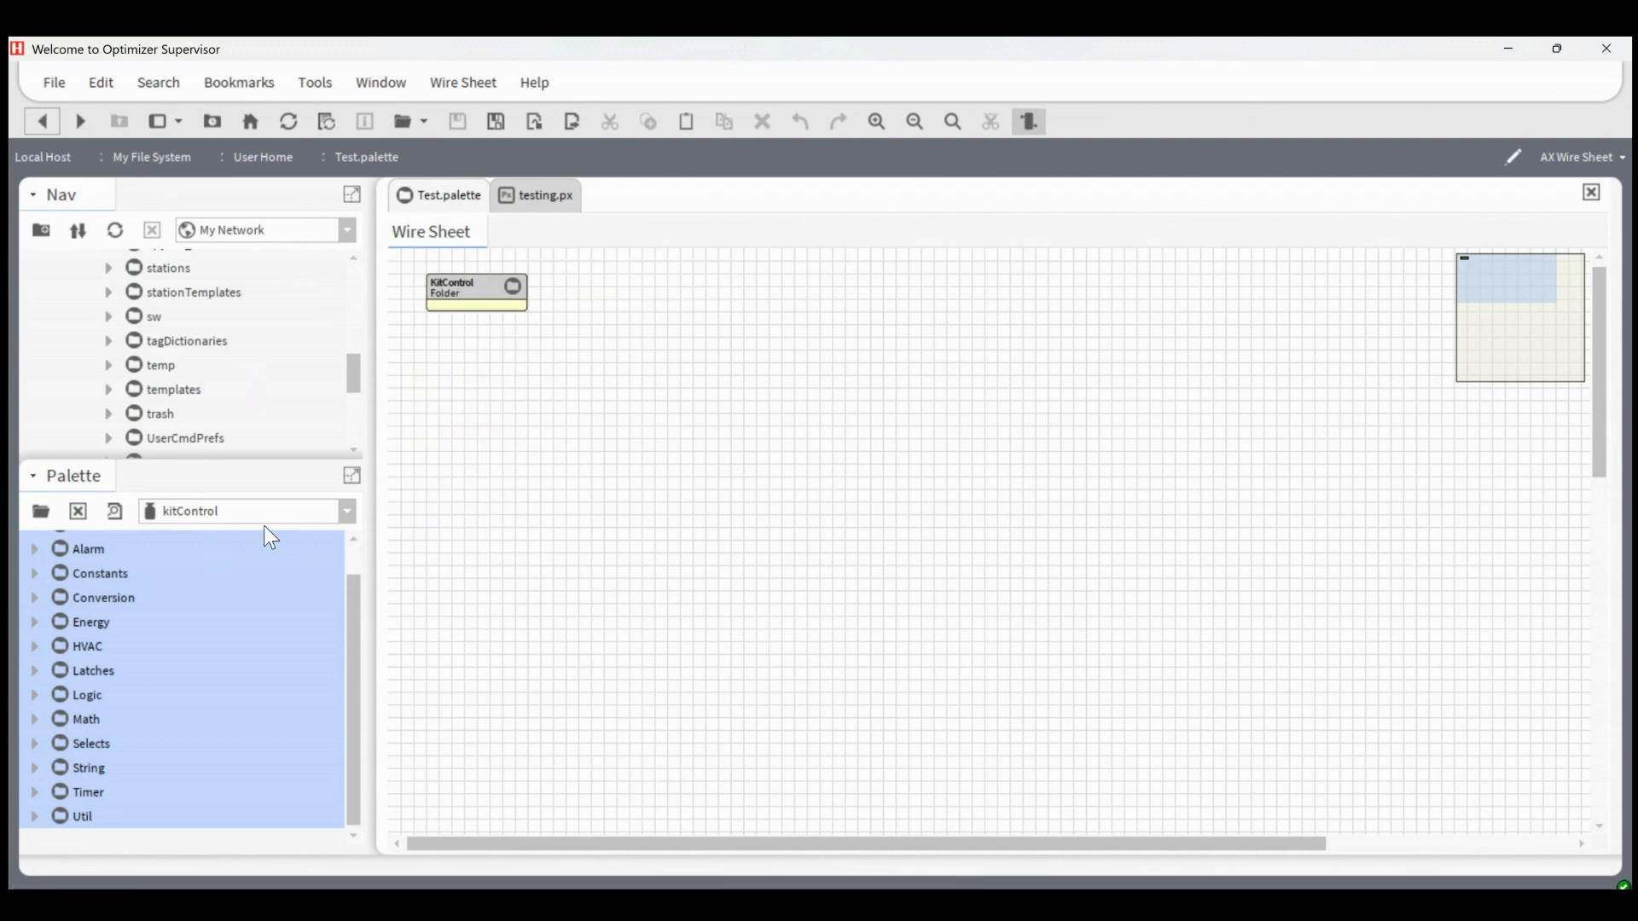
left_click(167, 516)
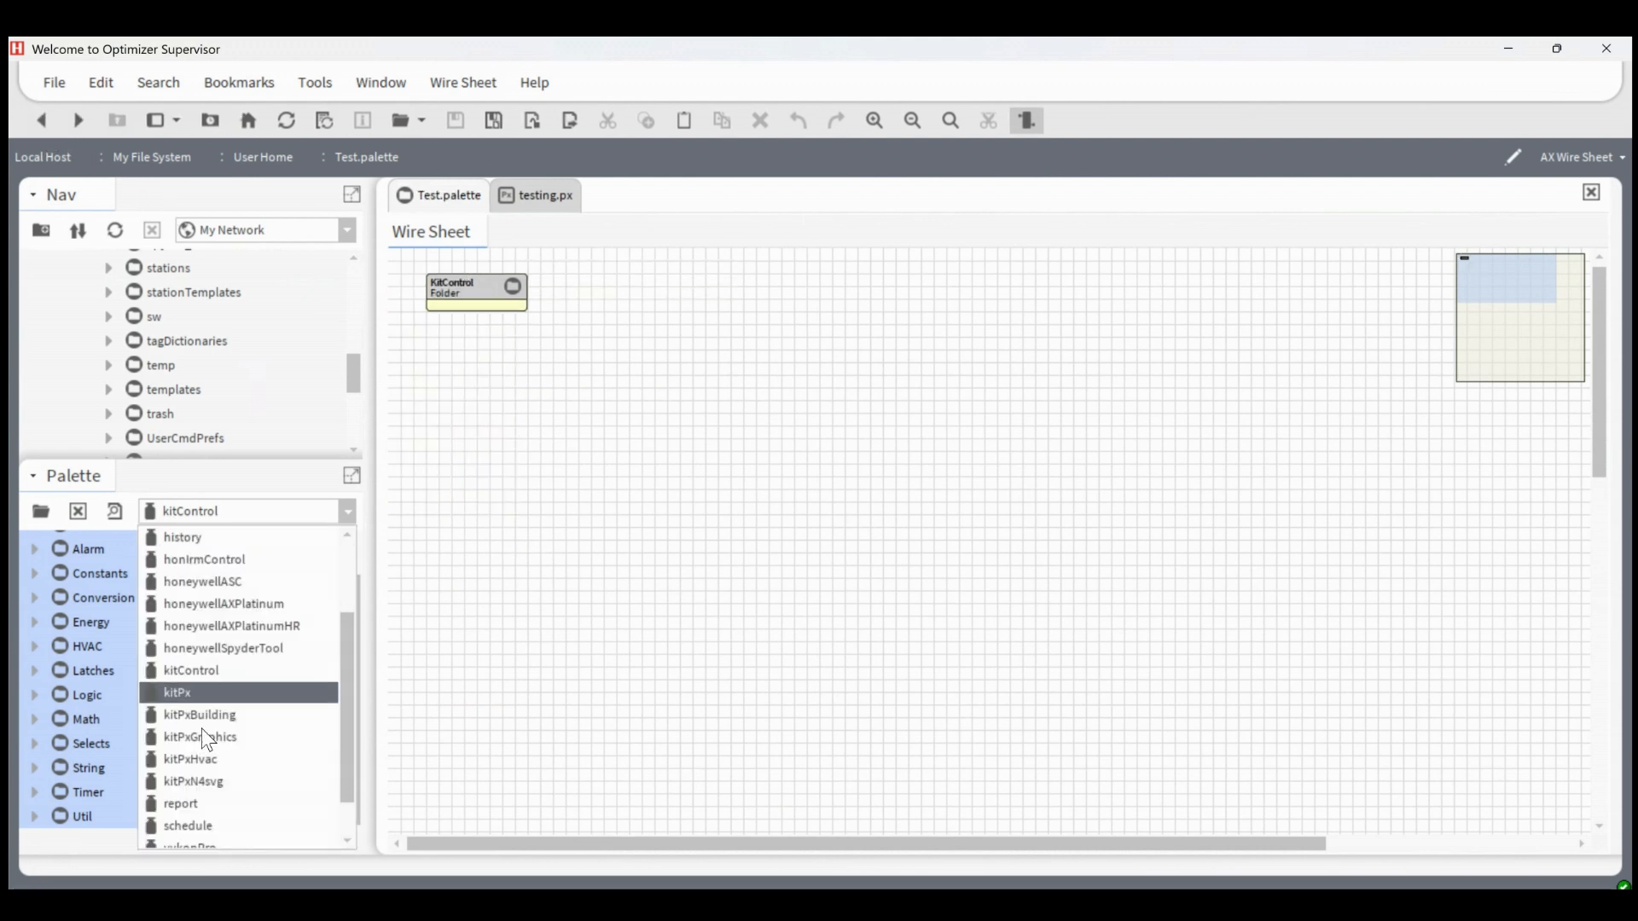
scroll(206, 576, "up", 3)
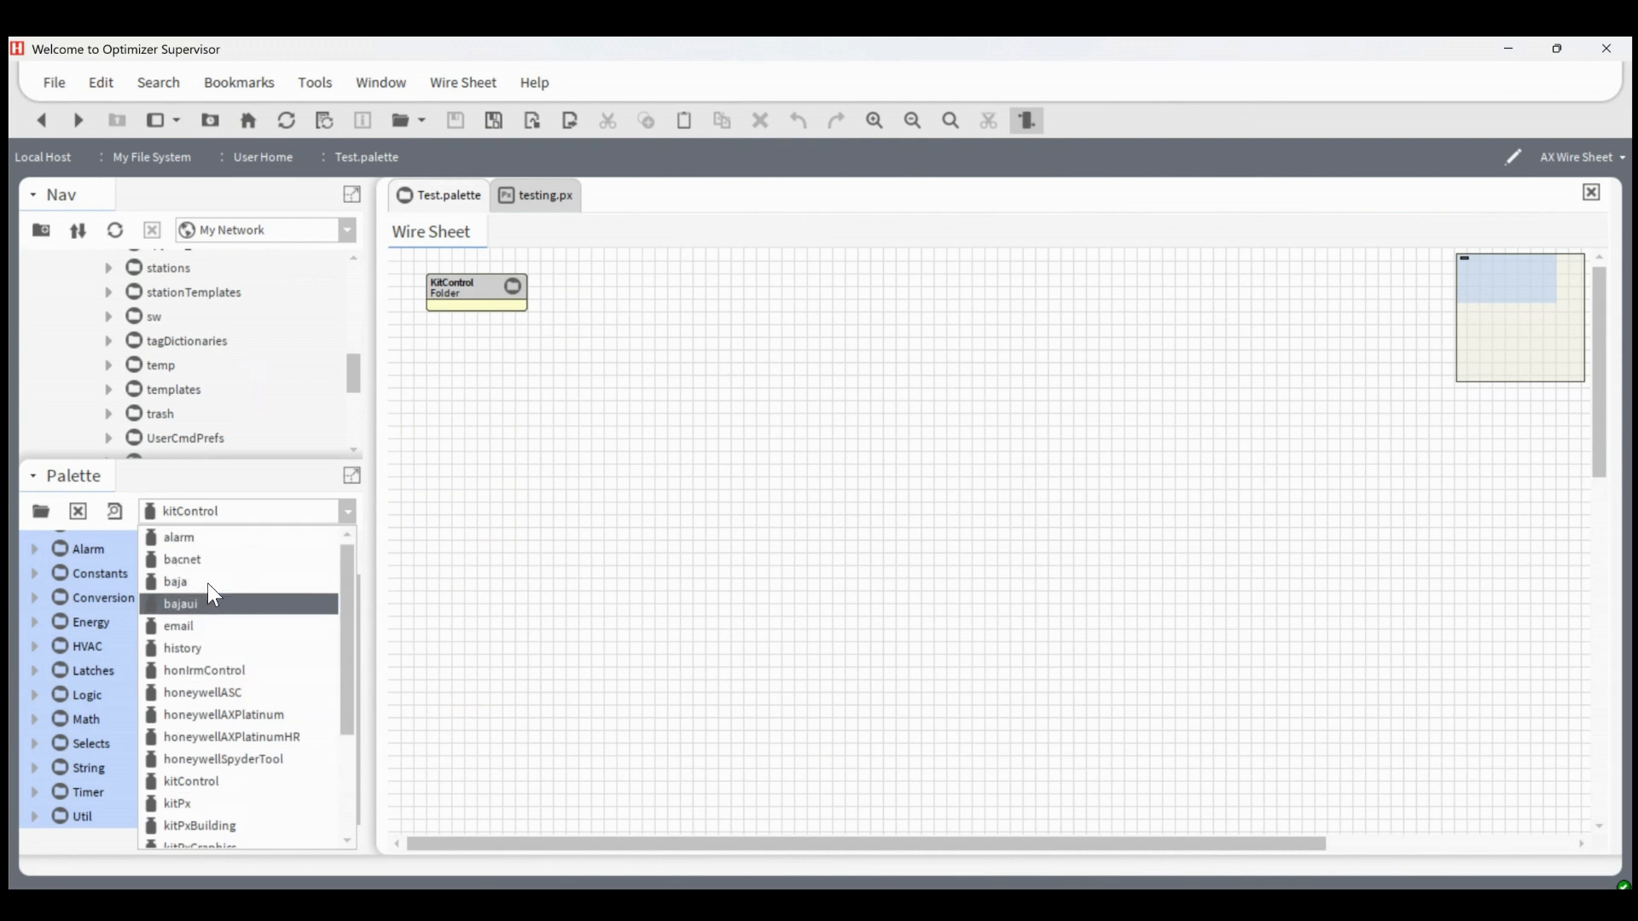
left_click(224, 540)
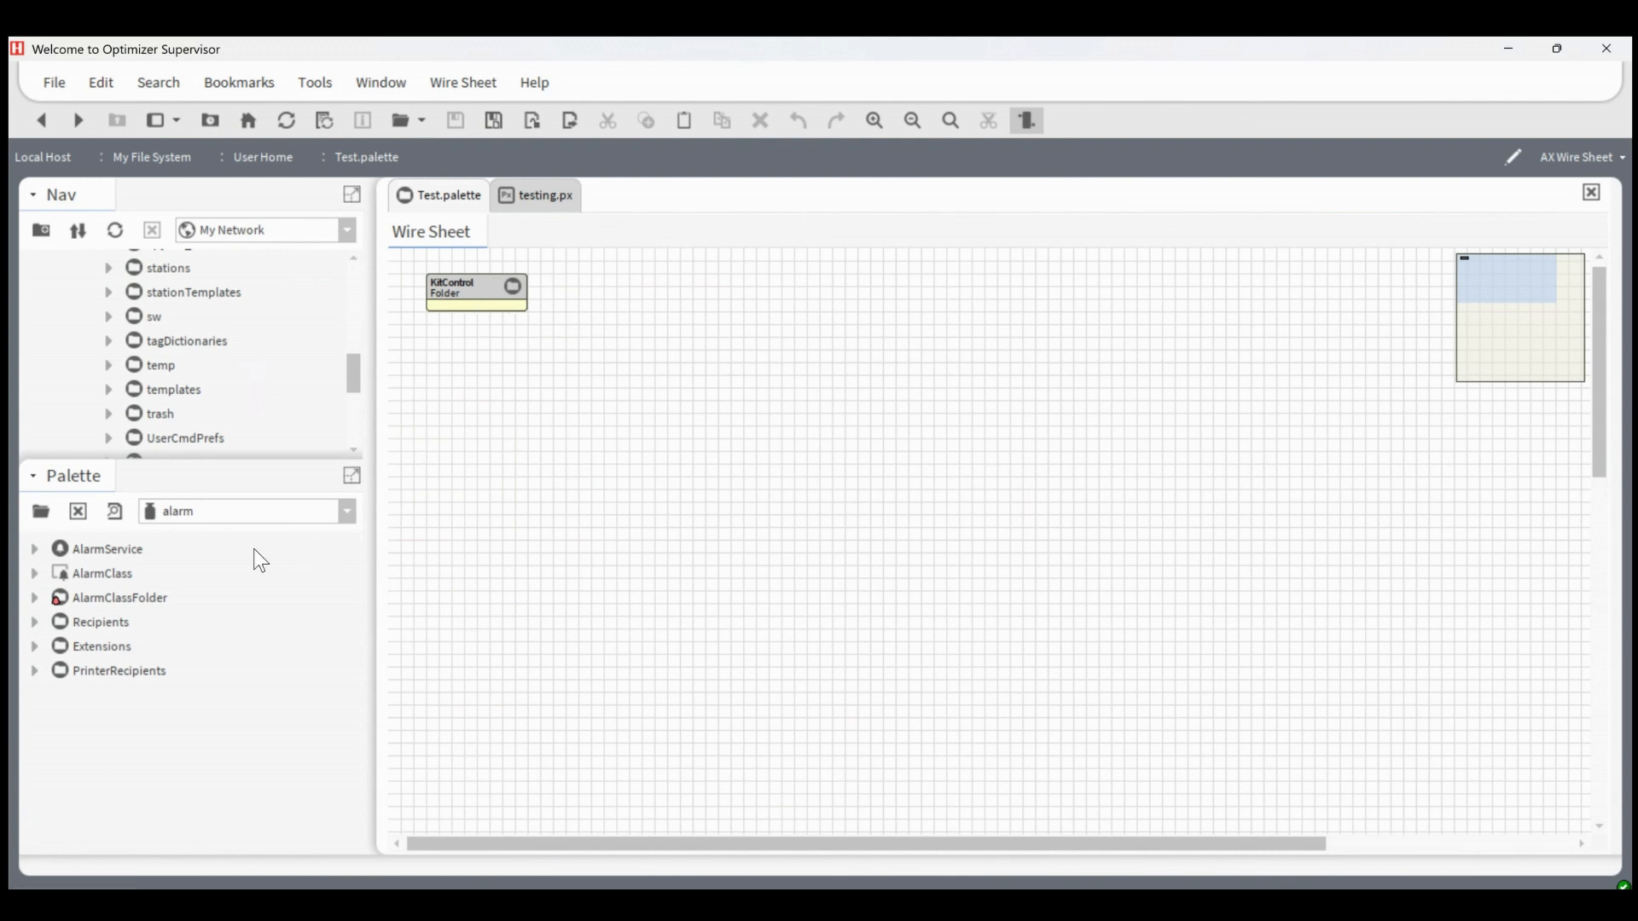
left_click(252, 514)
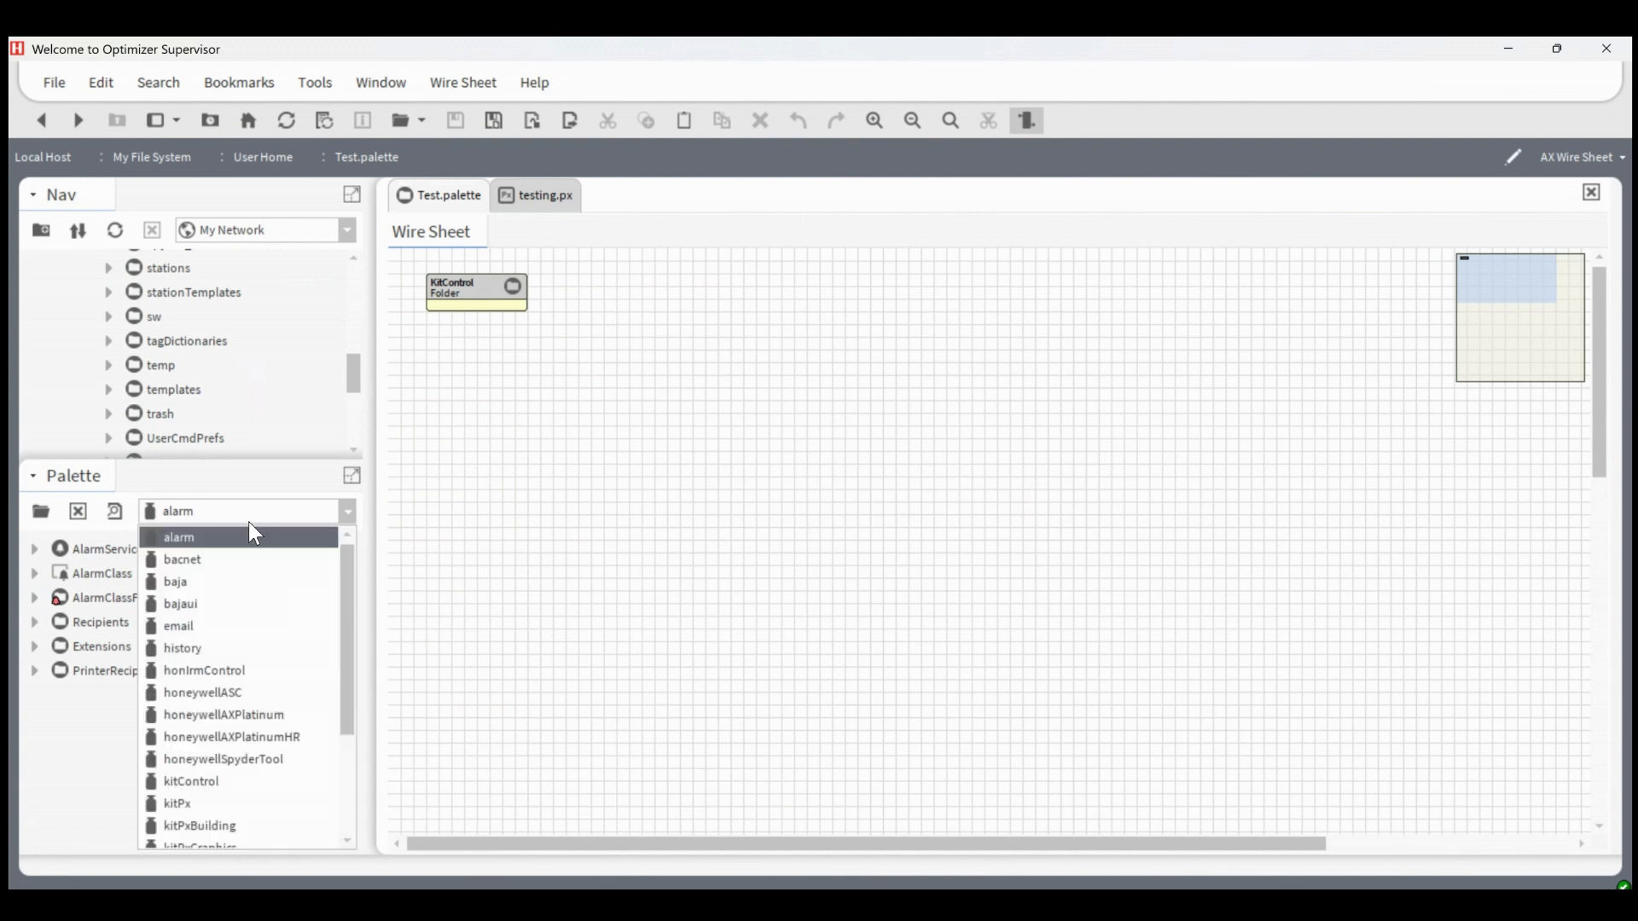
left_click(231, 584)
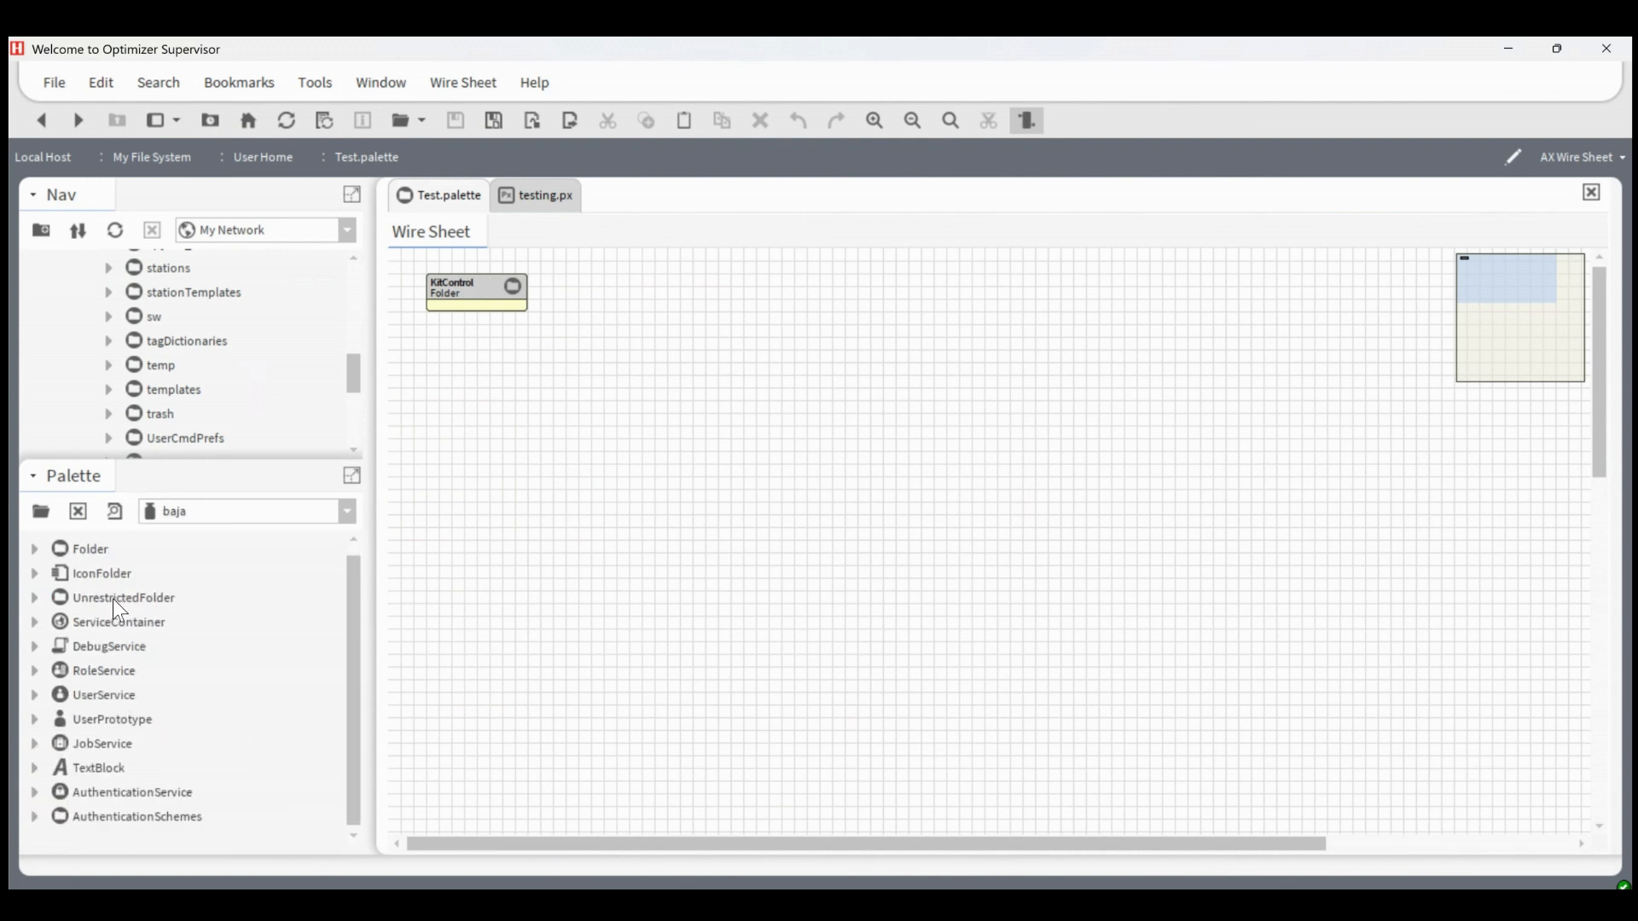
Add an UnrestrictedFolder named Alarms to Test.palette and place it directly beneath the KitControl folder
left_click_drag(113, 599, 491, 370)
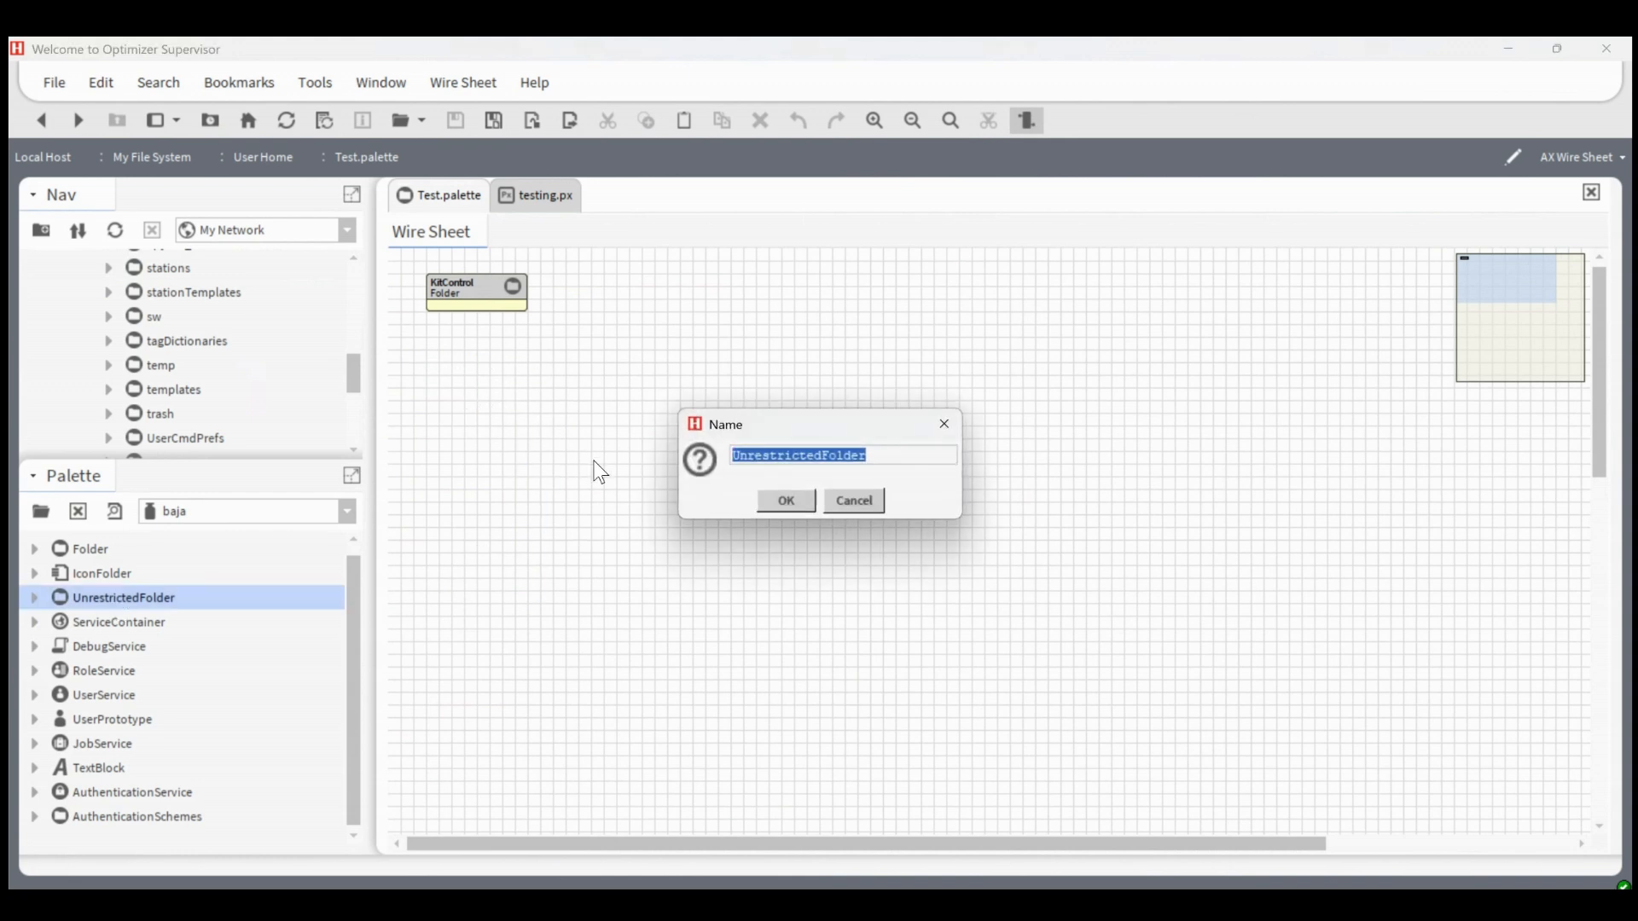
type("Alarm")
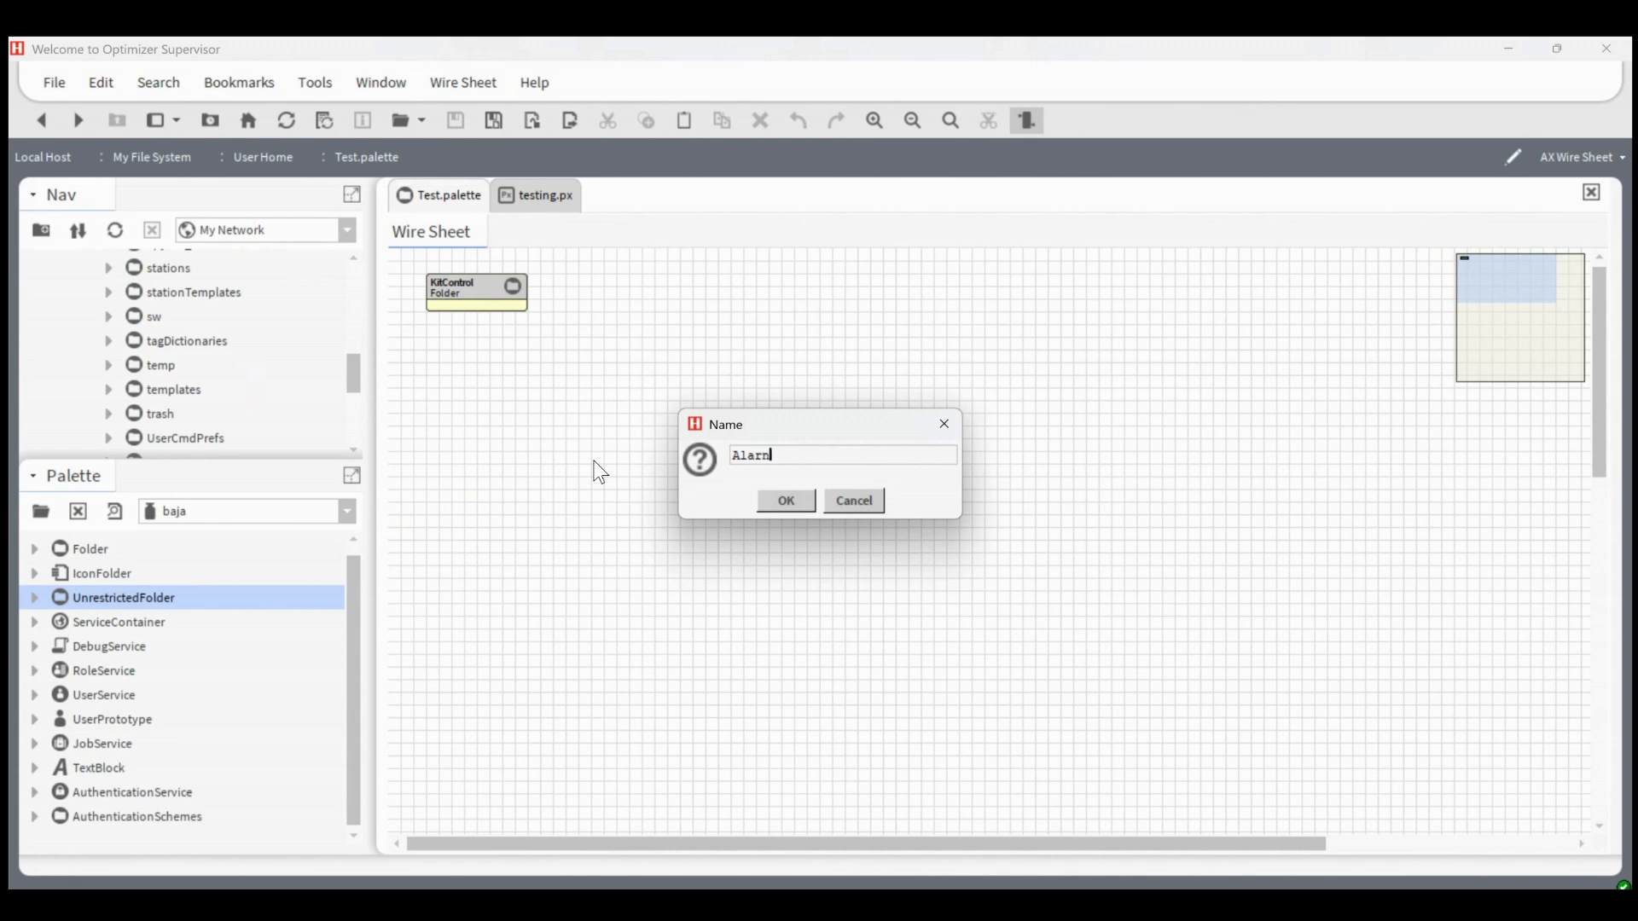
type("s")
key("Return")
left_click_drag(505, 355, 465, 341)
Copy all alarm palette items, from AlarmService through PrinterRecipients, into the Alarms folder and return to the Test.palette wire sheet
double_click(468, 346)
left_click(254, 517)
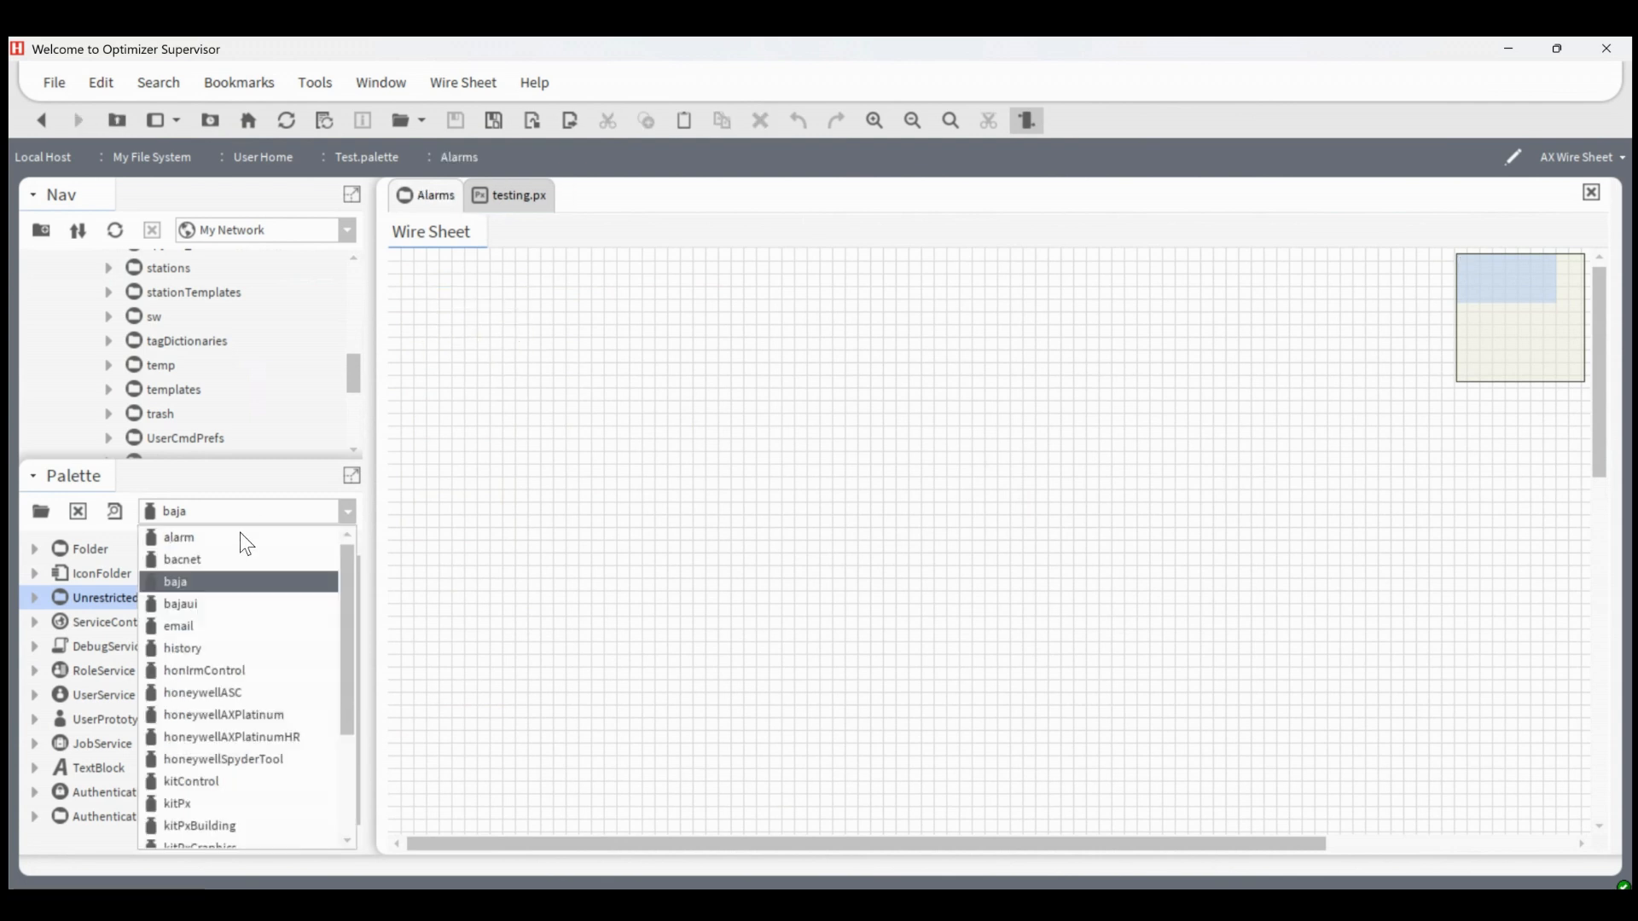
left_click(212, 540)
left_click(126, 554)
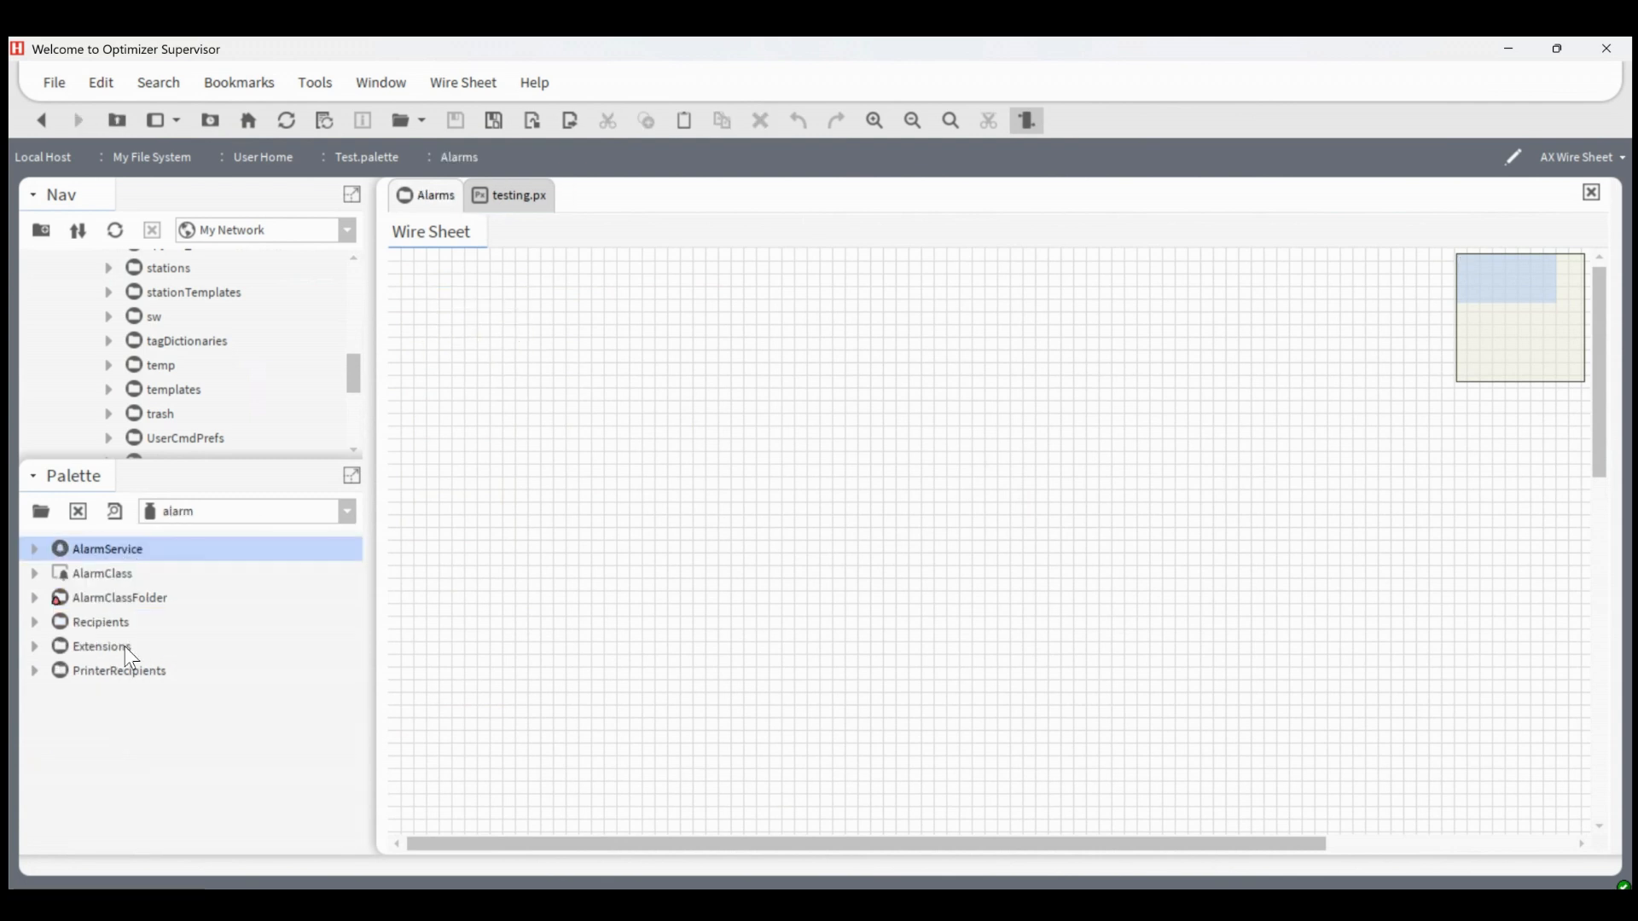
left_click(118, 671, "shift")
left_click_drag(90, 592, 650, 455)
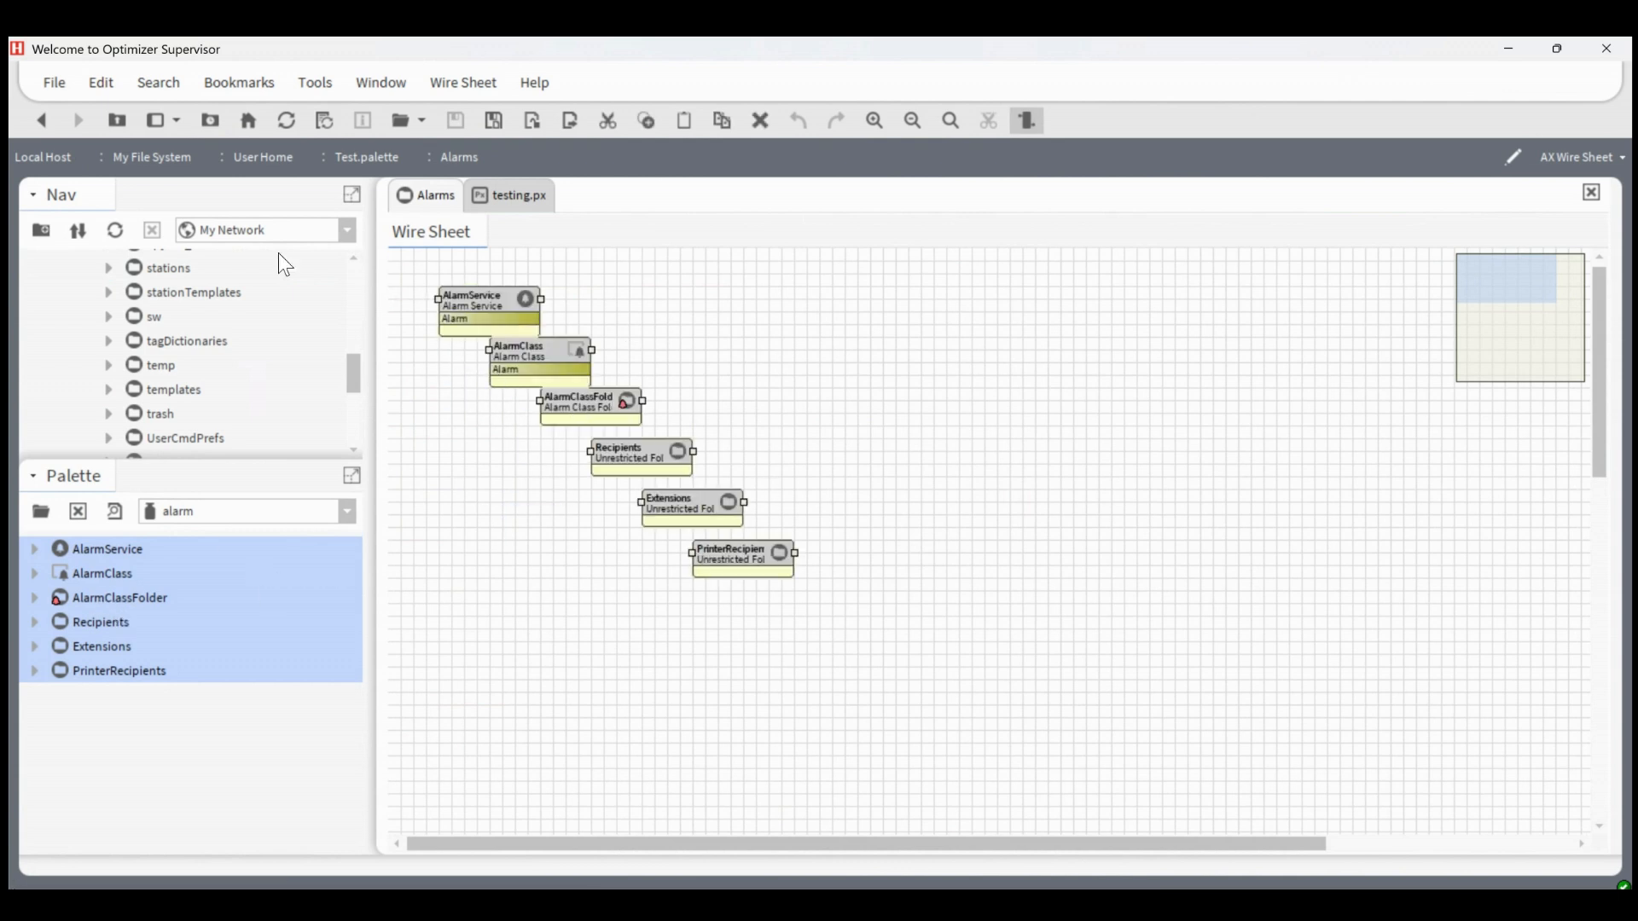
left_click(41, 120)
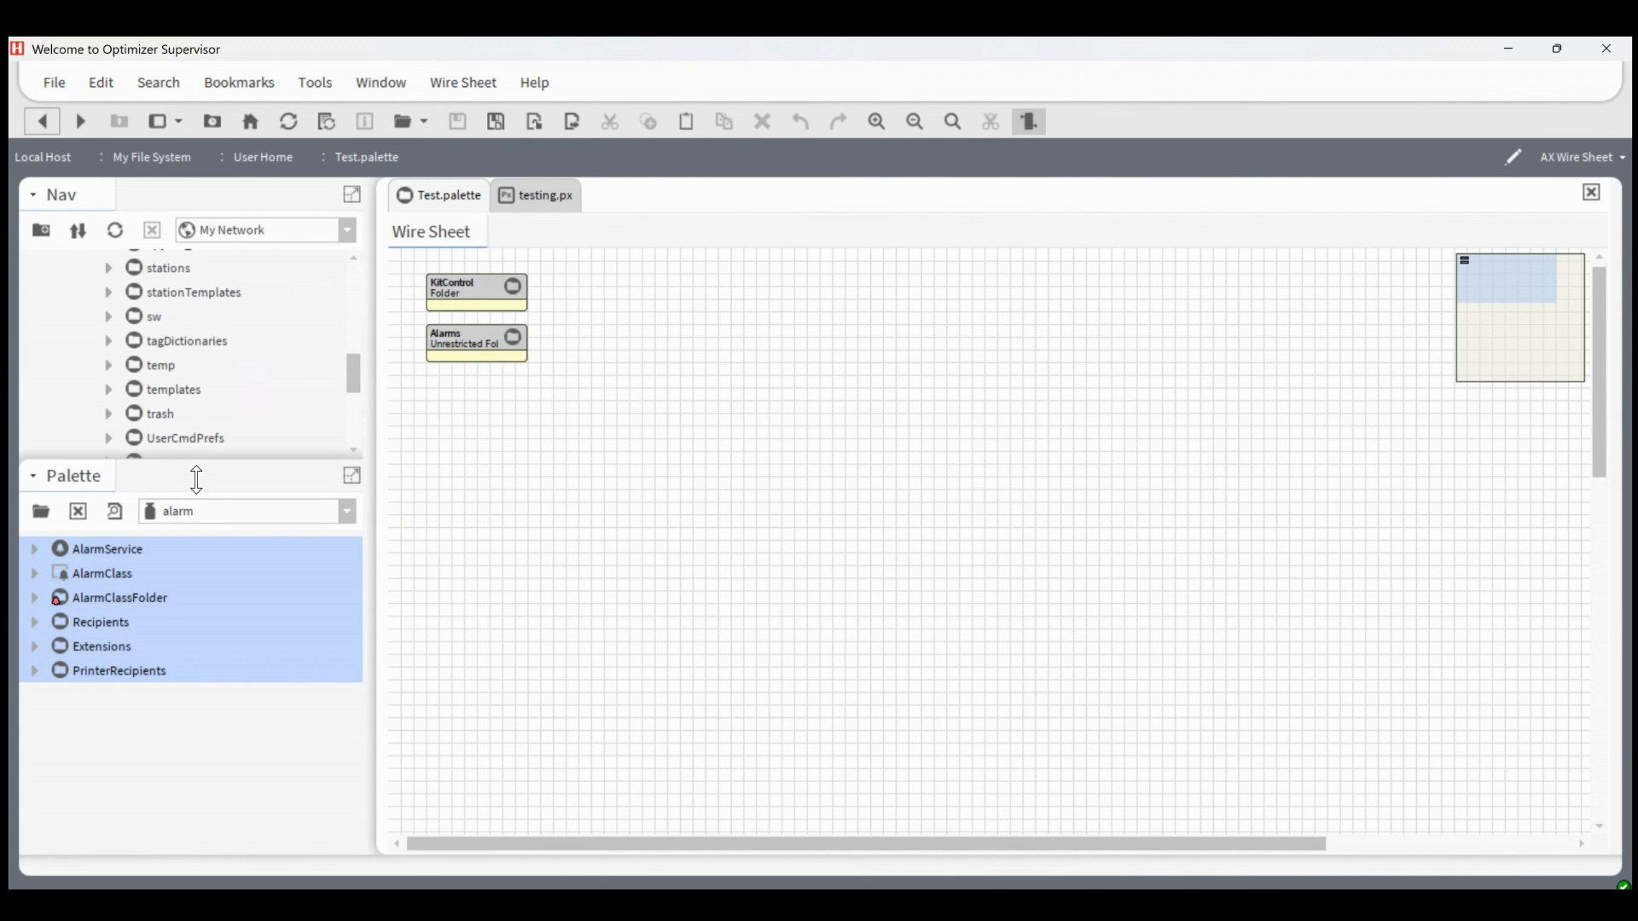
Enlarge the navigation tree so Test.palette shows in it, and save the Test.palette file
left_click(218, 512)
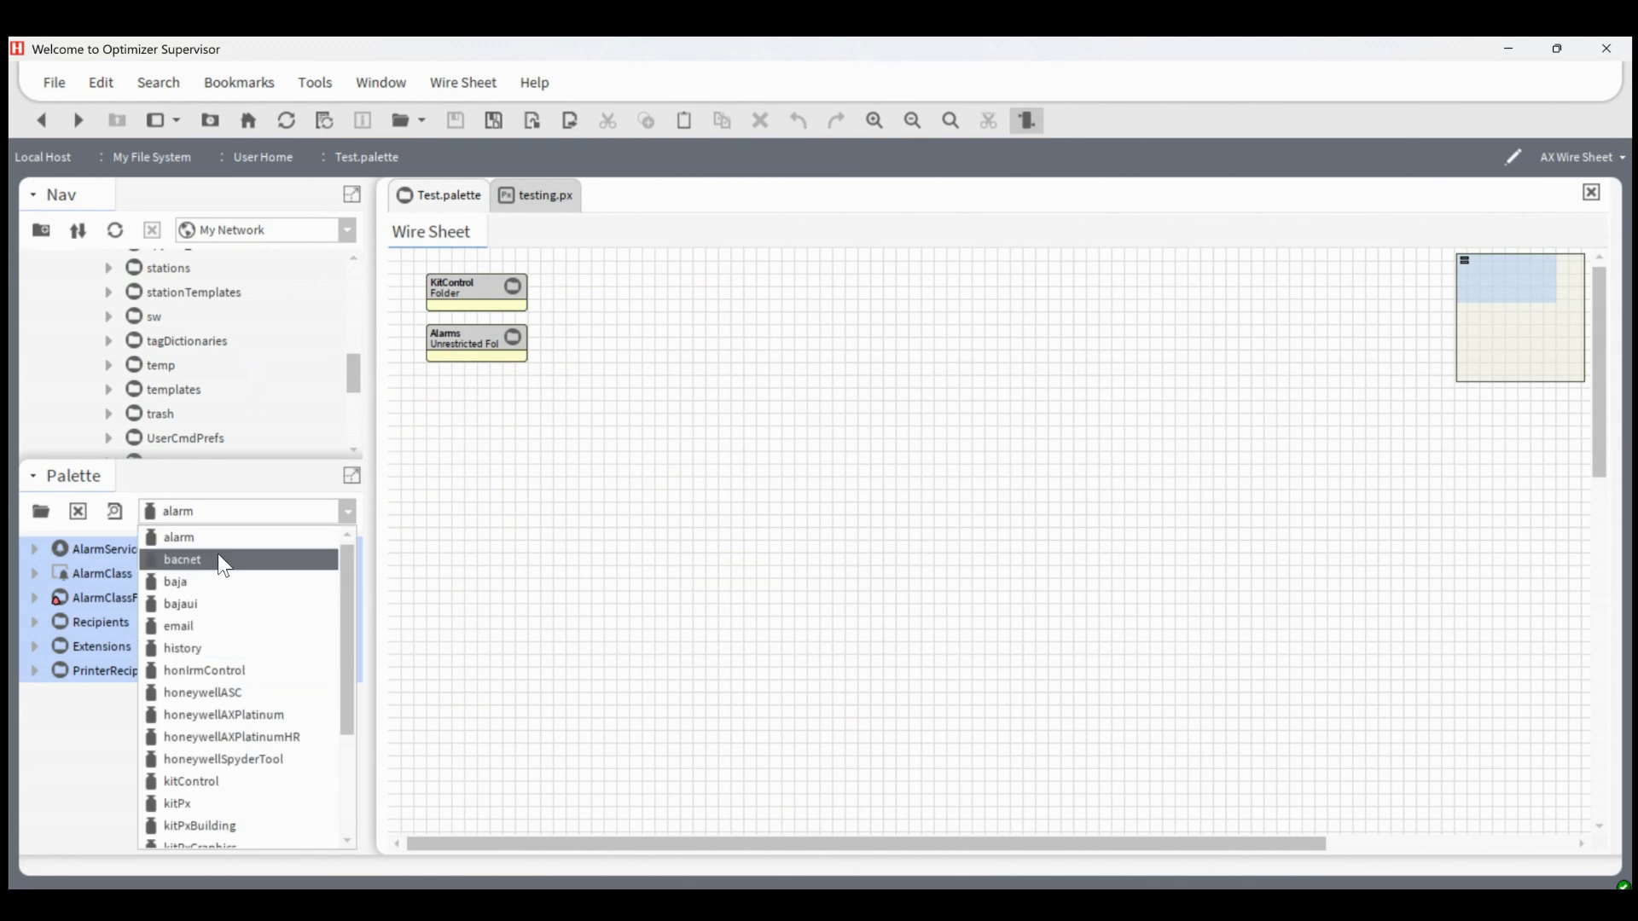
left_click(585, 473)
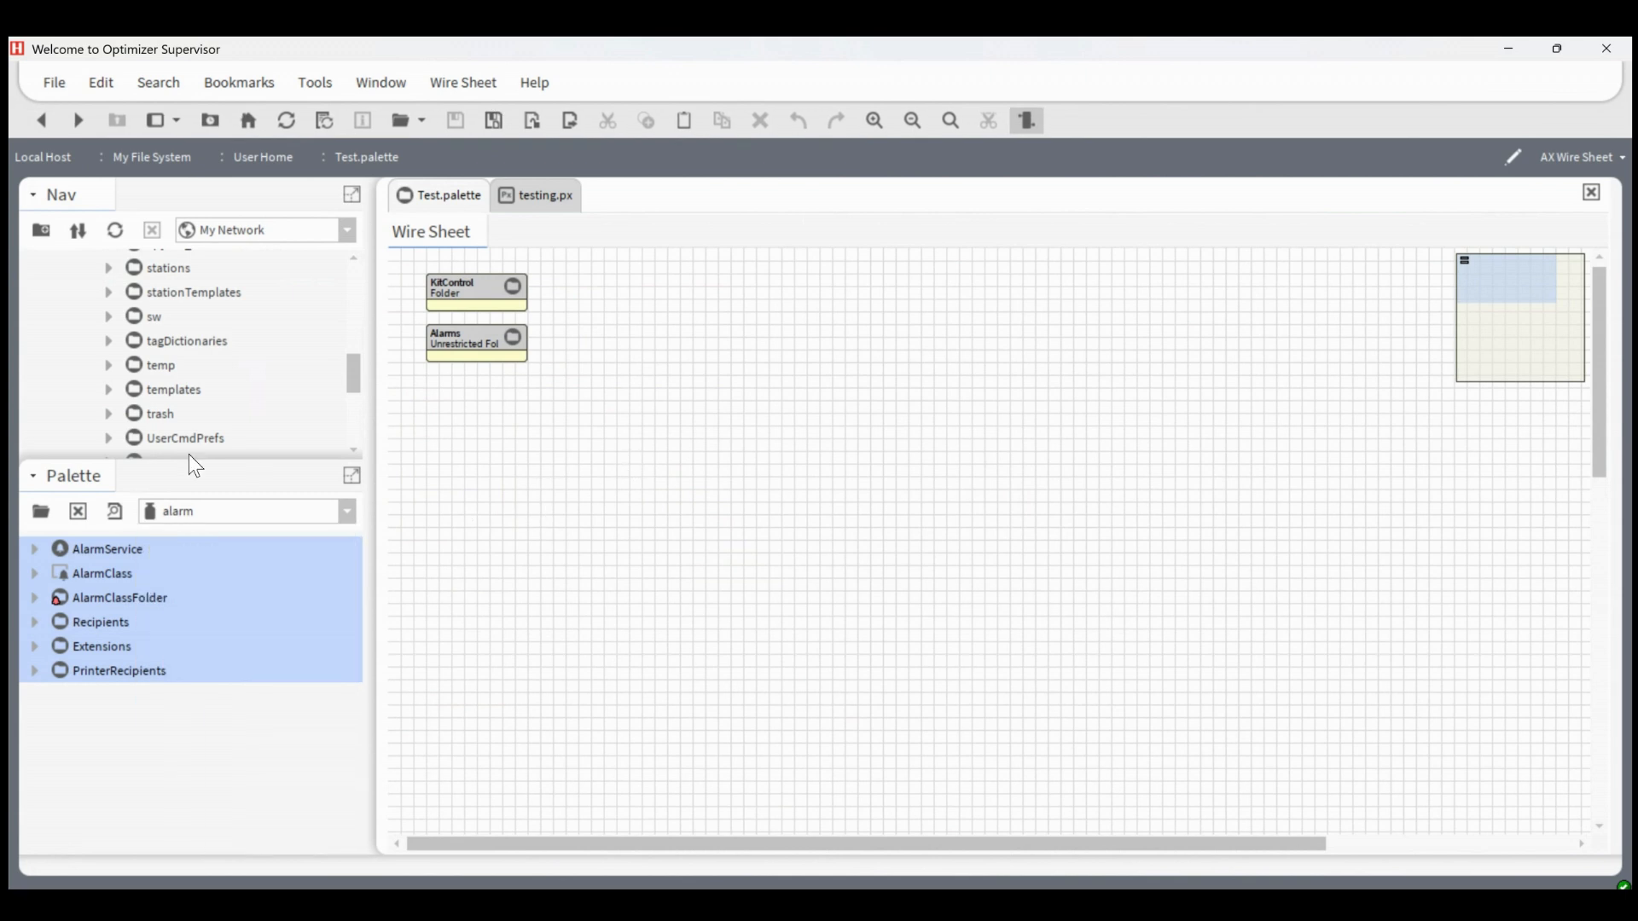
left_click_drag(176, 464, 205, 648)
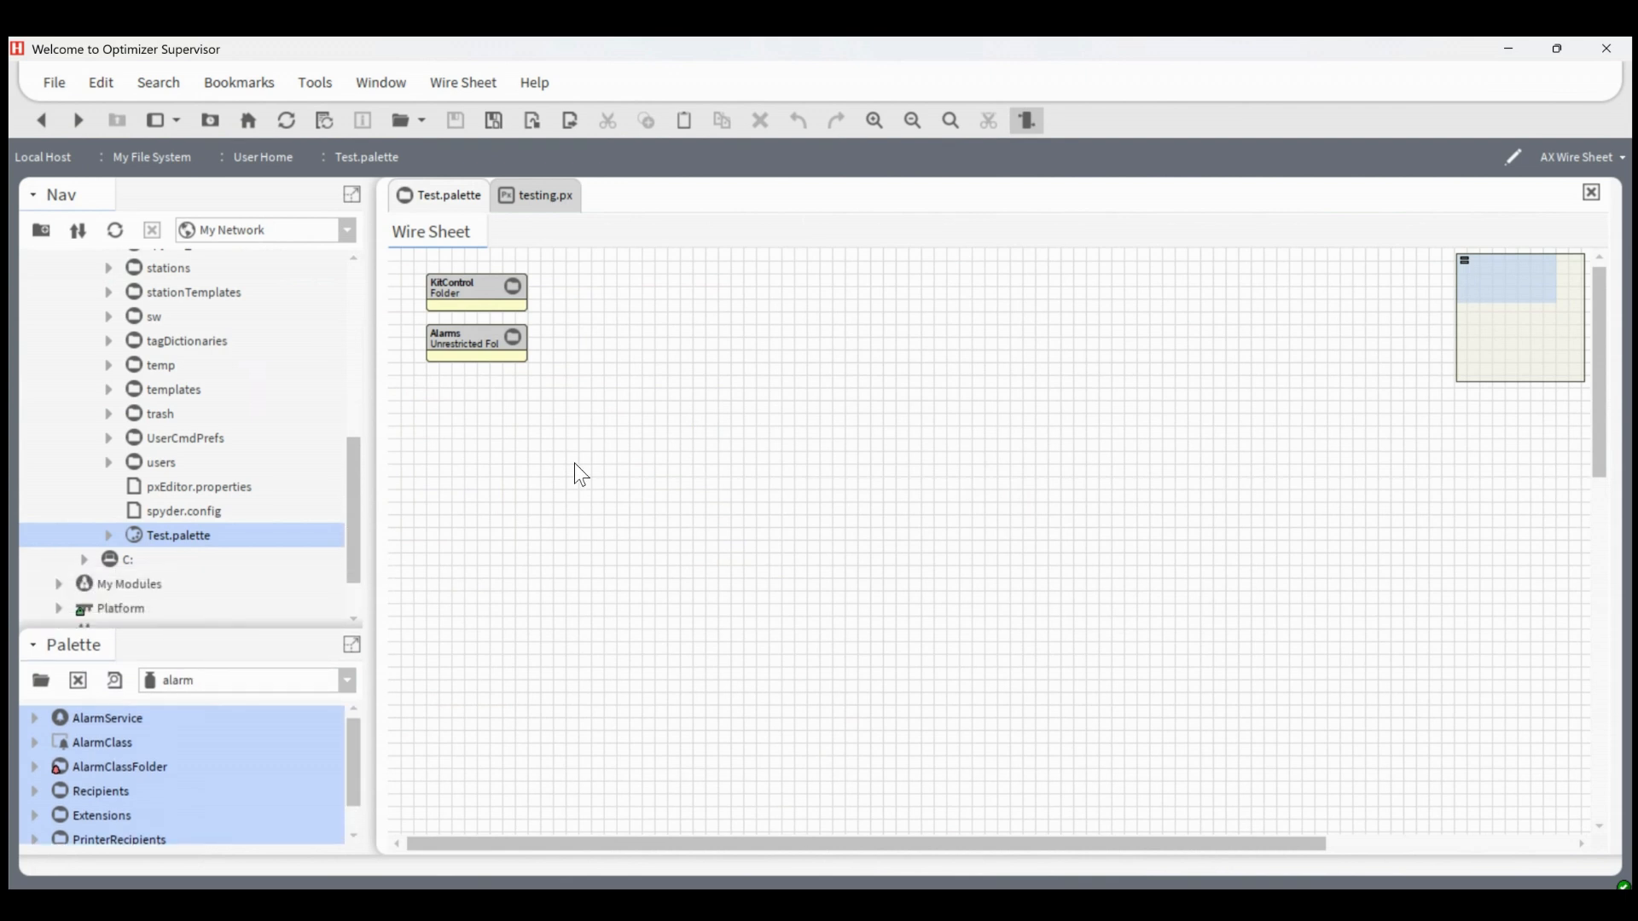
left_click(493, 133)
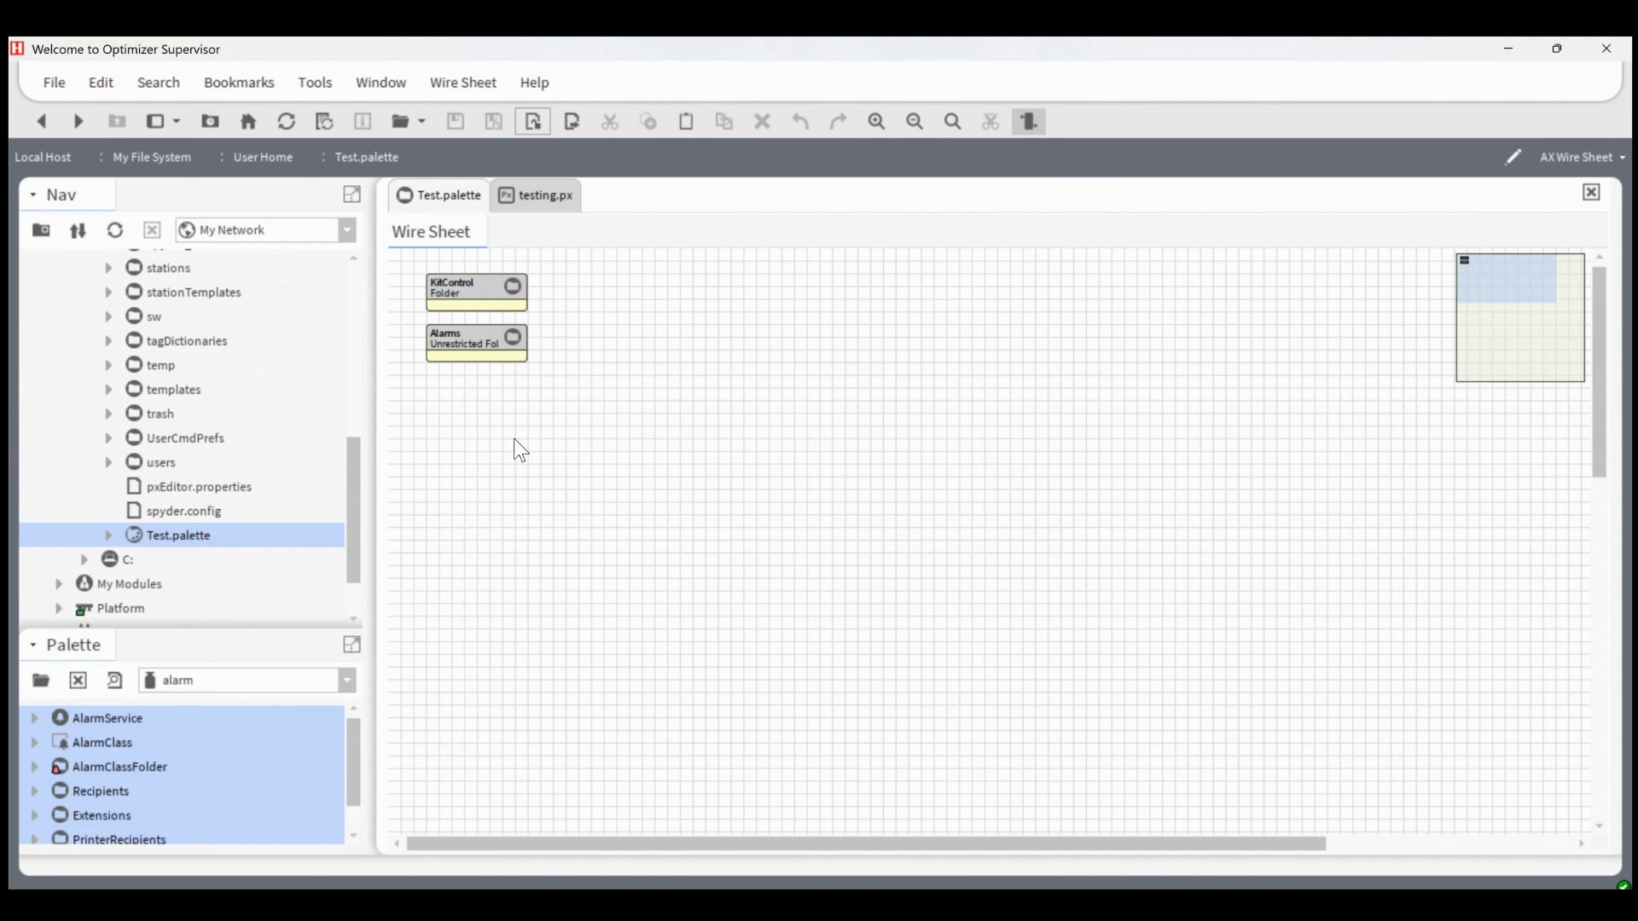
Load Test.palette from the User Home folder of My File System as the source palette
scroll(215, 588, "down", 2)
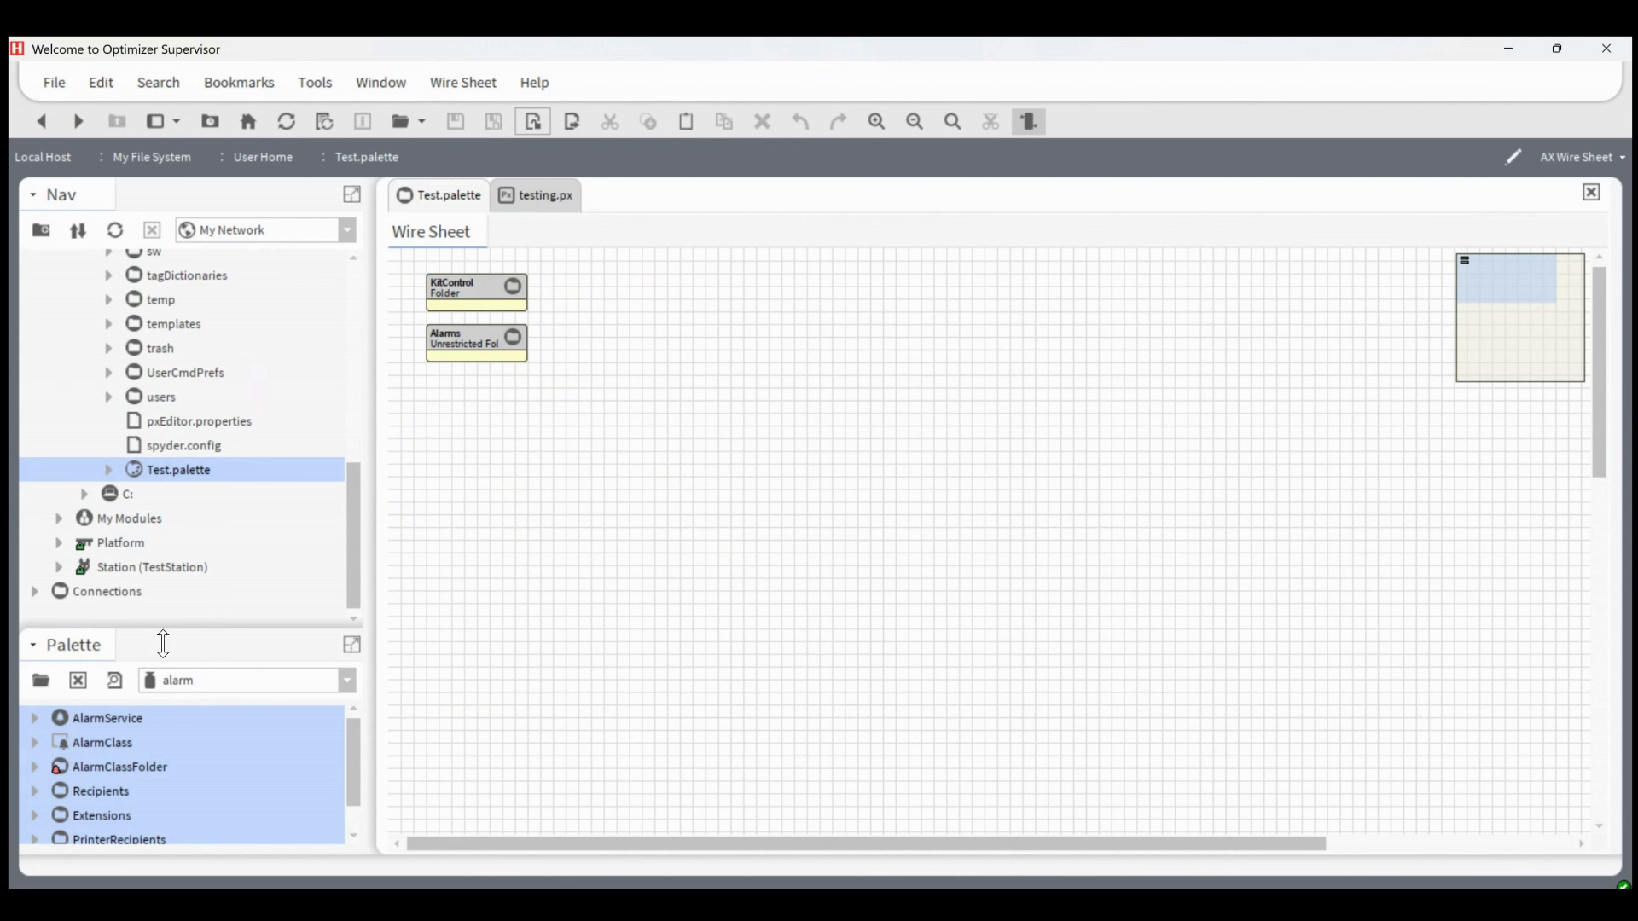
left_click_drag(164, 644, 163, 453)
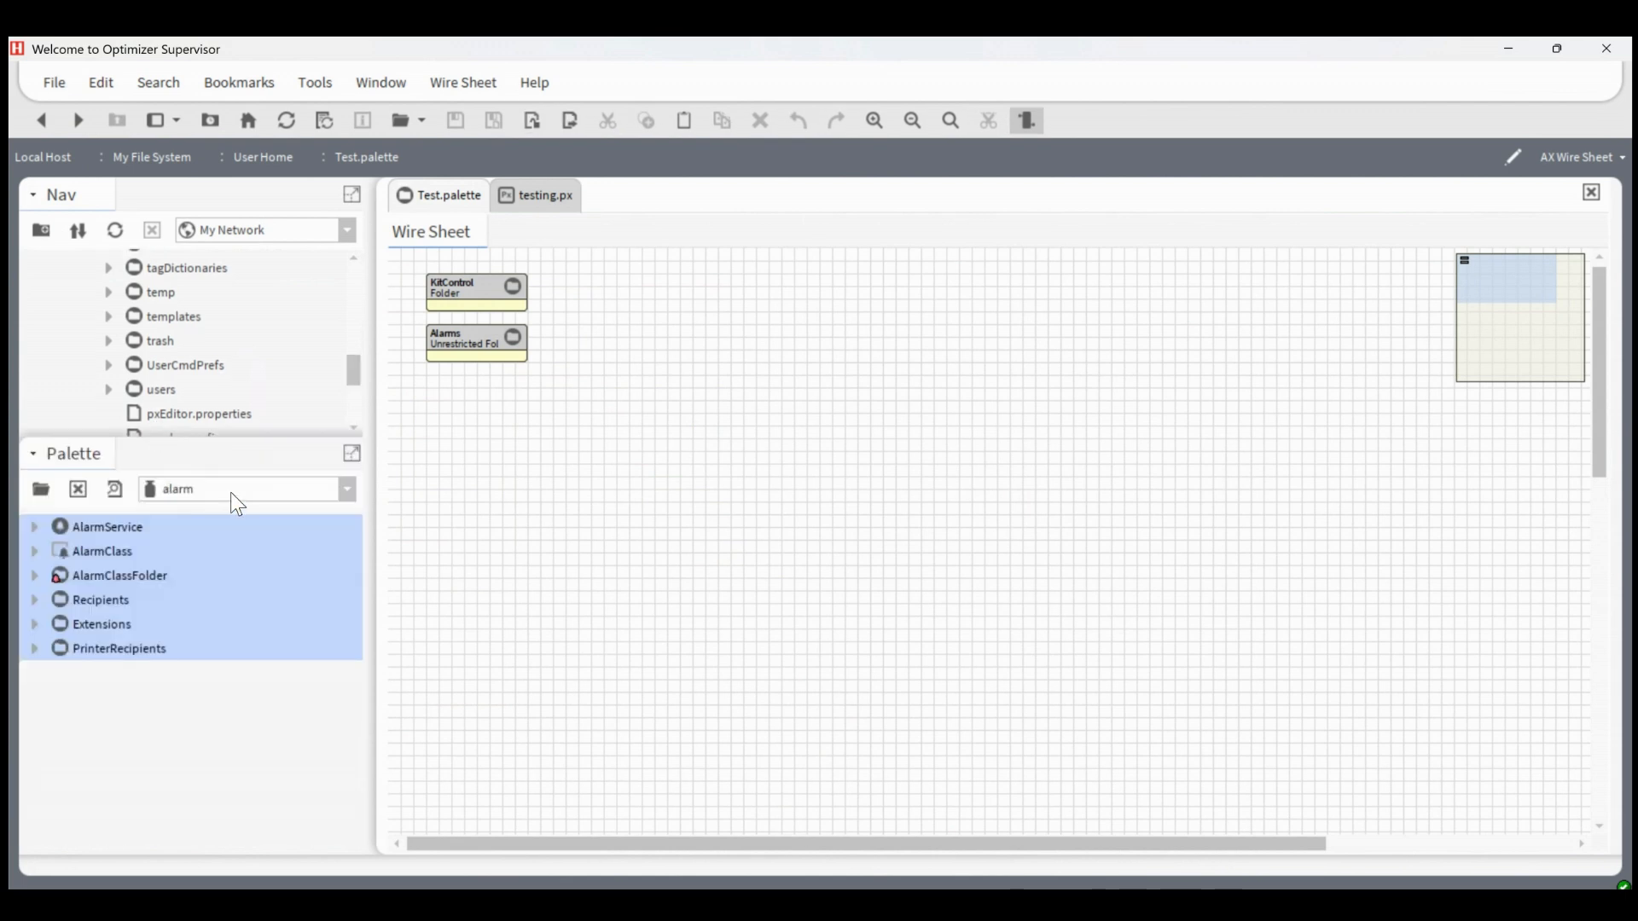
left_click(41, 489)
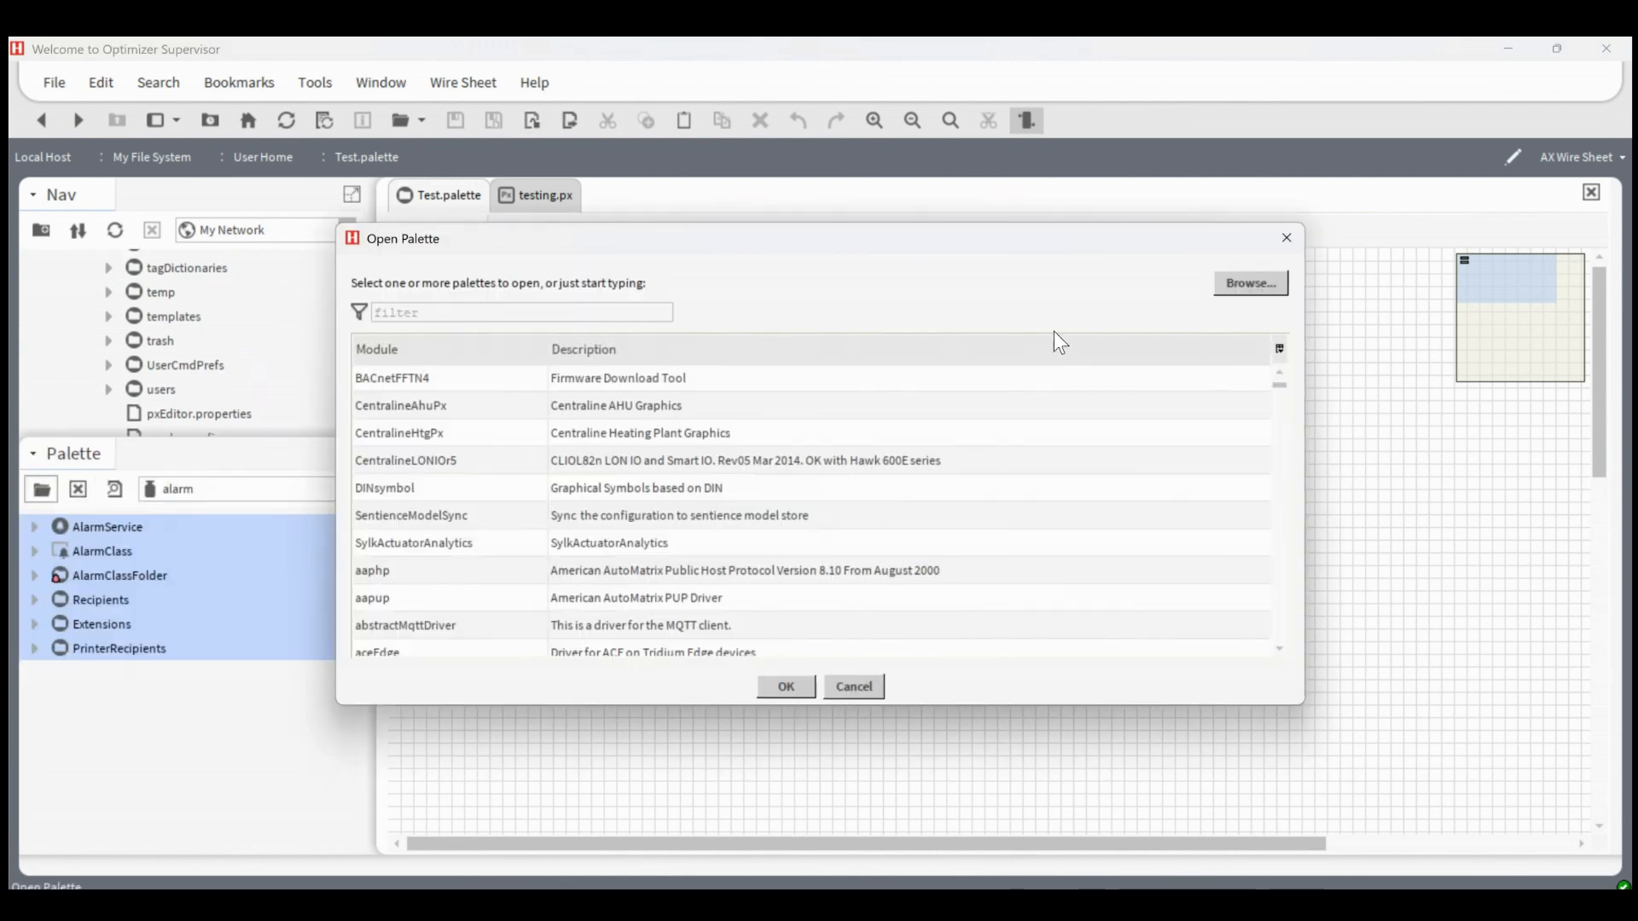
left_click(1279, 279)
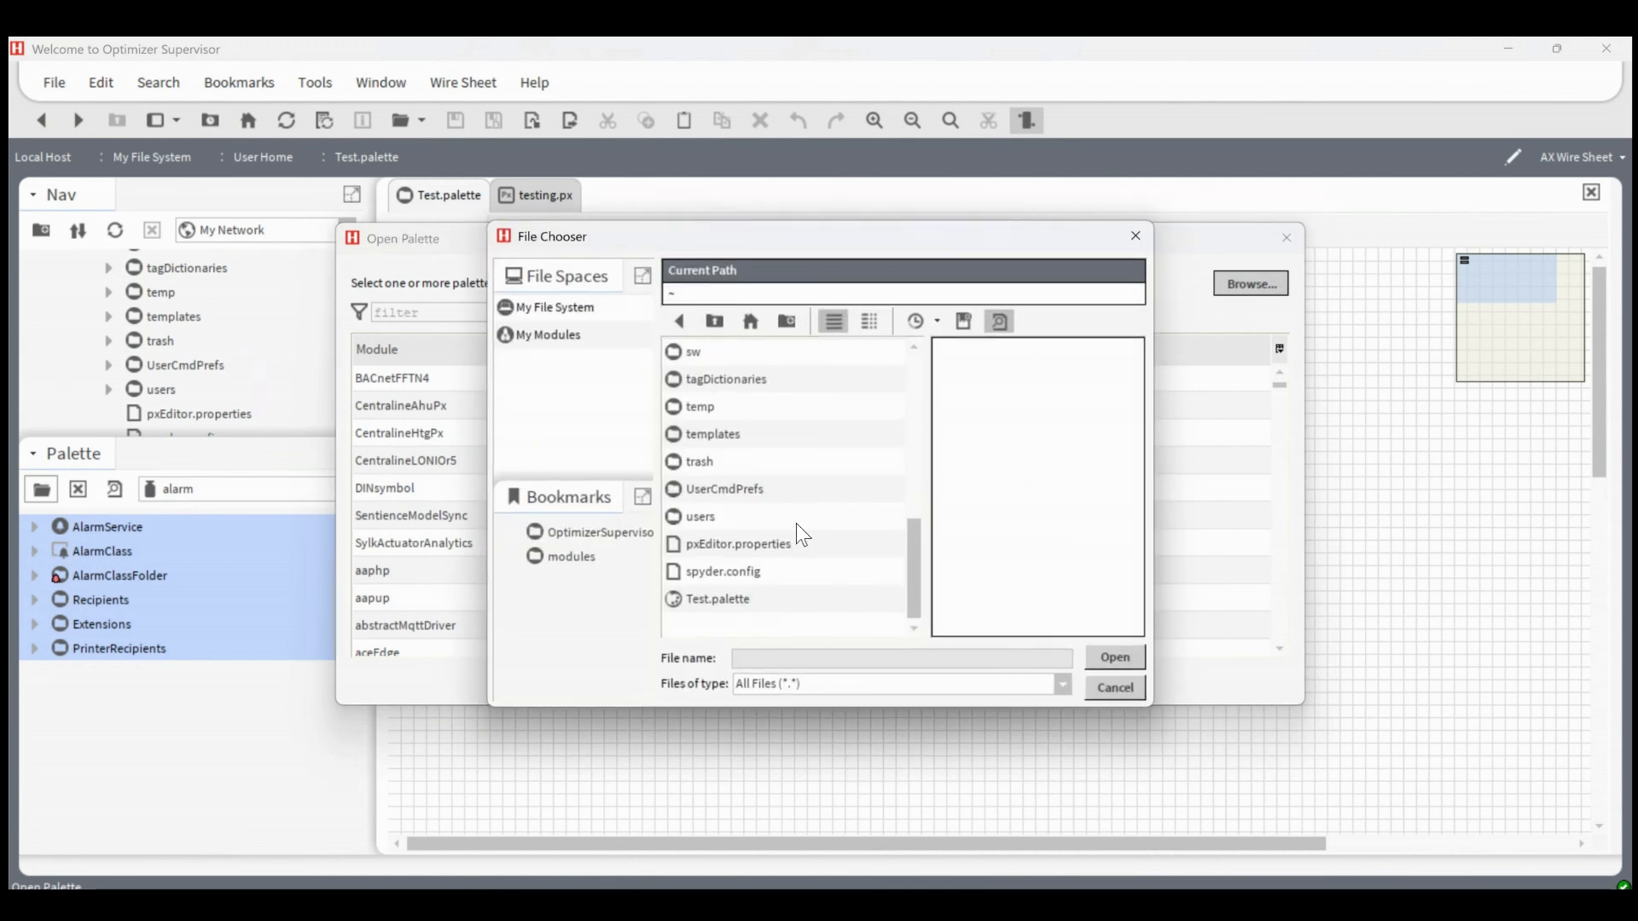
left_click(551, 315)
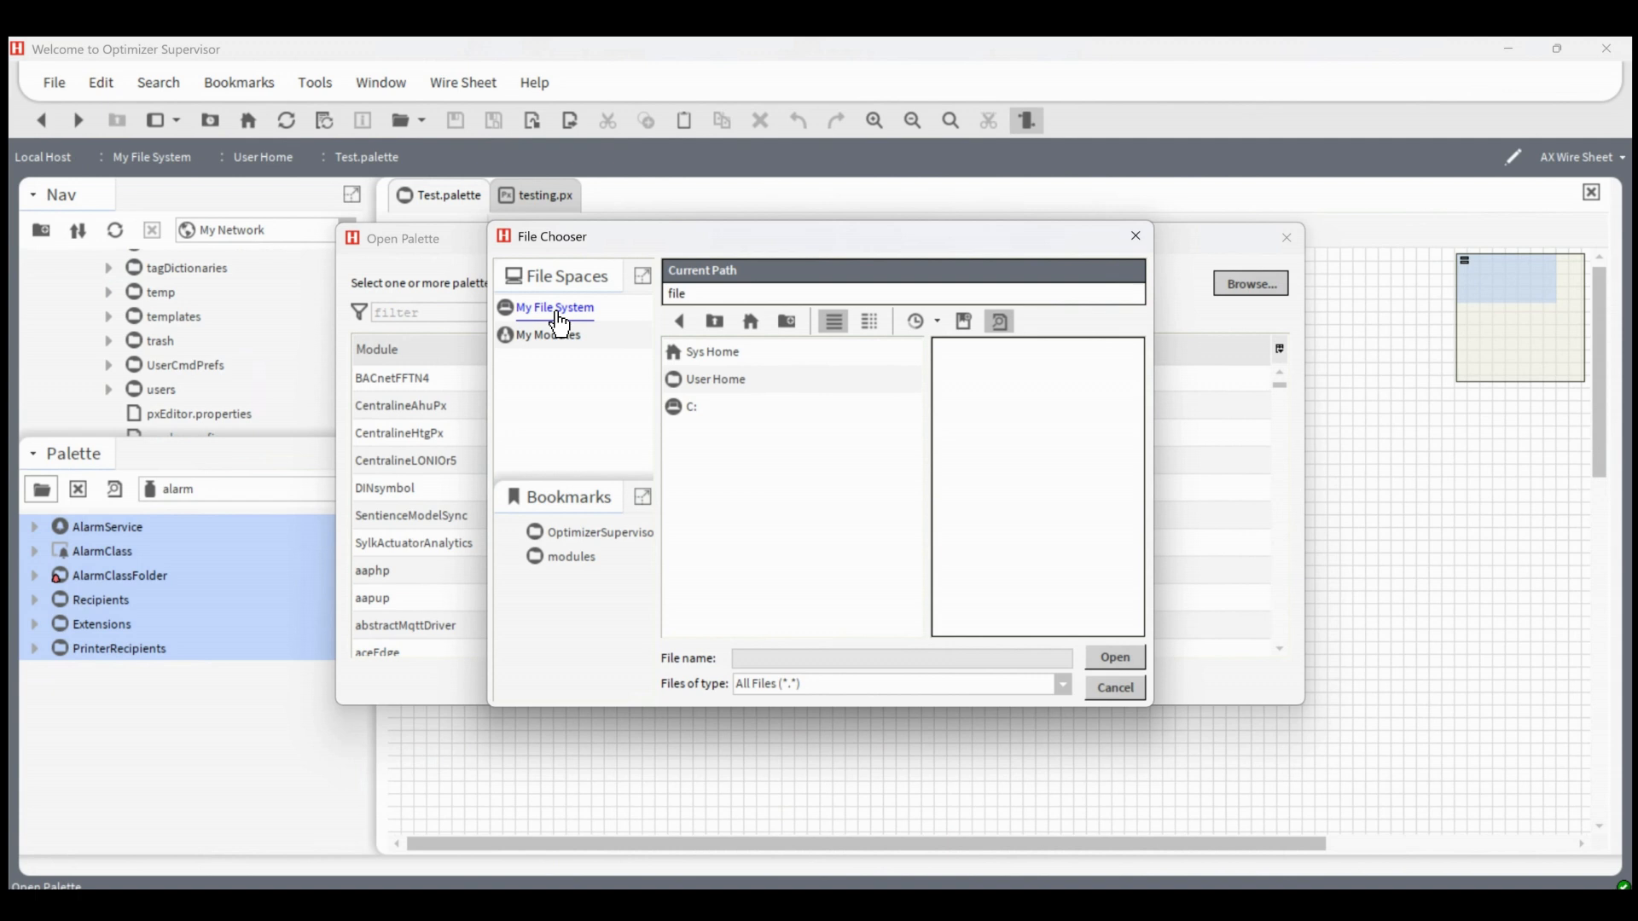
double_click(699, 380)
scroll(805, 483, "down", 6)
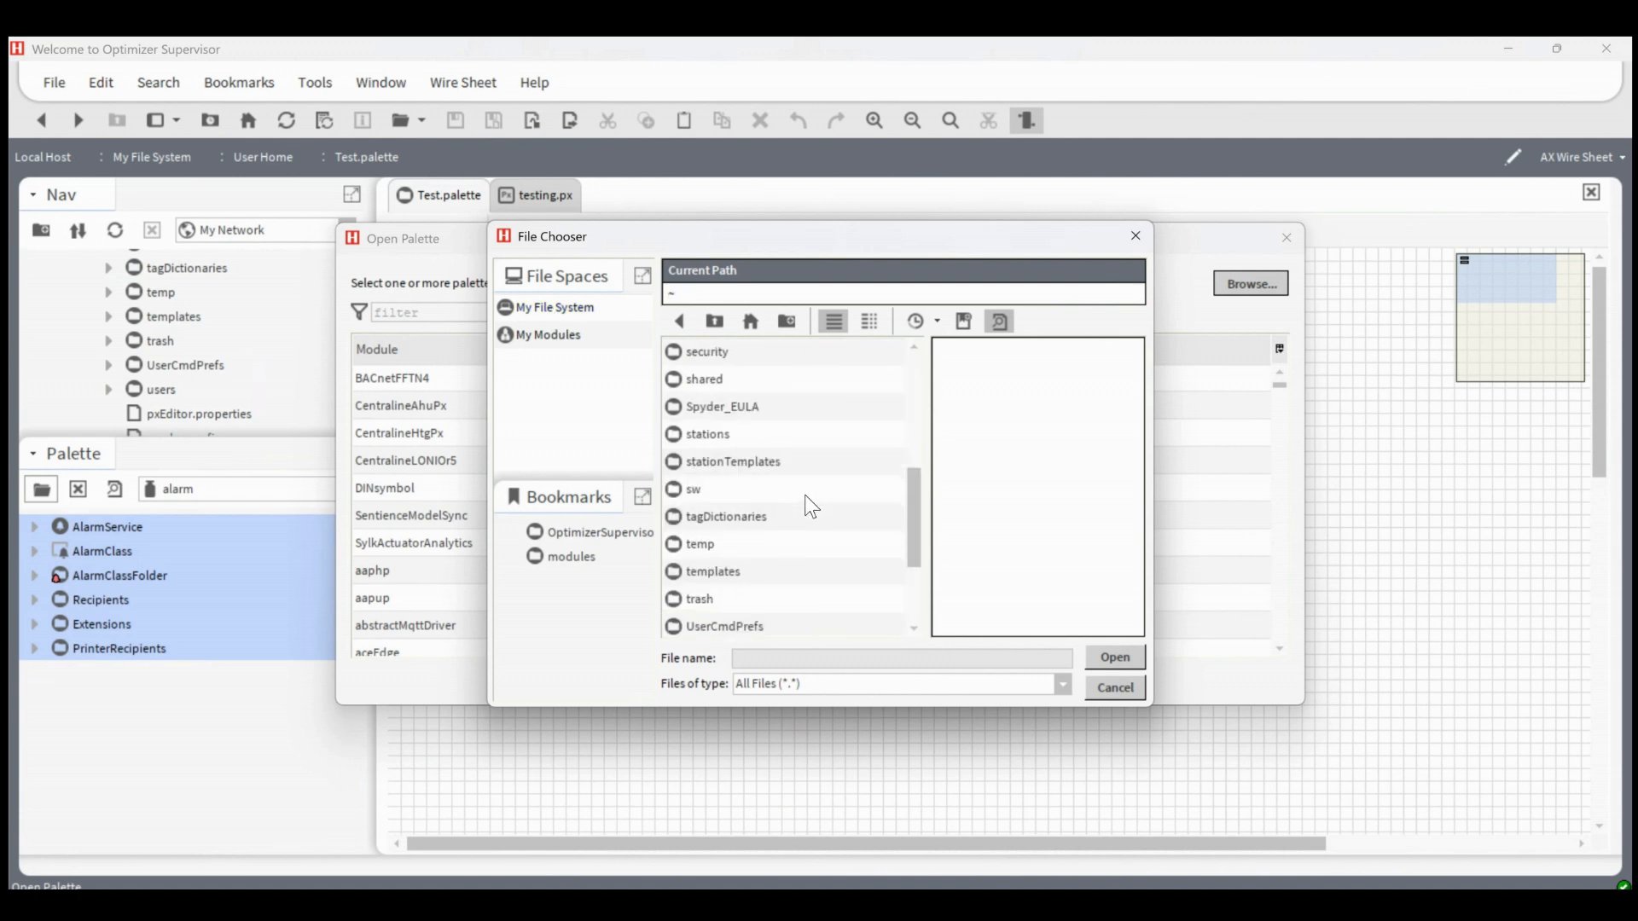
scroll(806, 514, "down", 2)
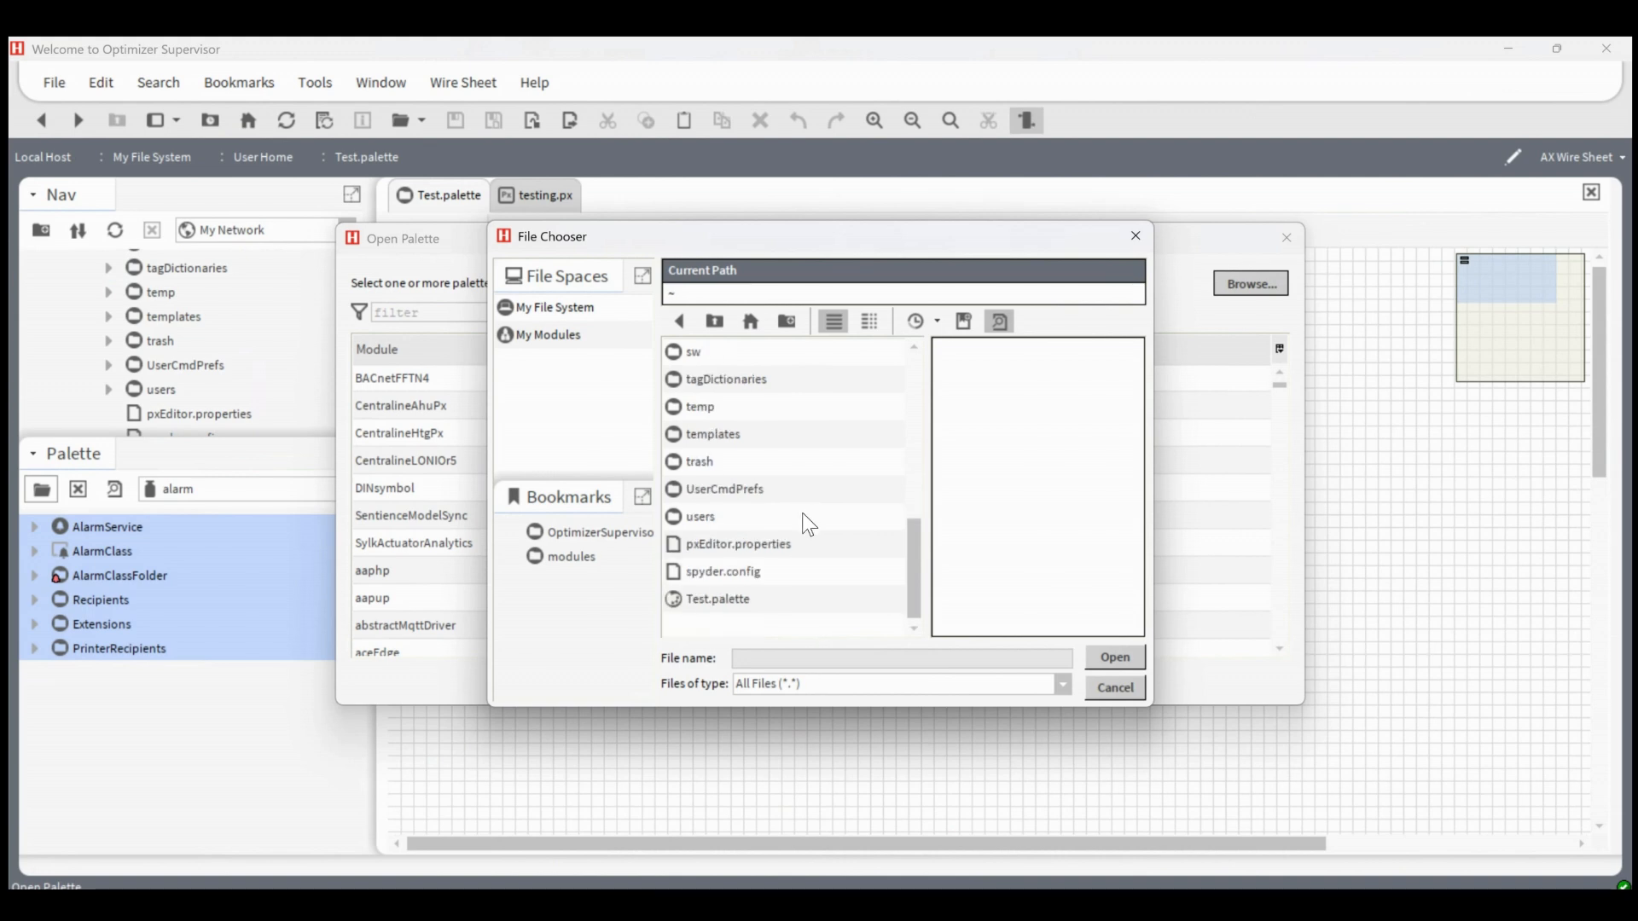
double_click(740, 602)
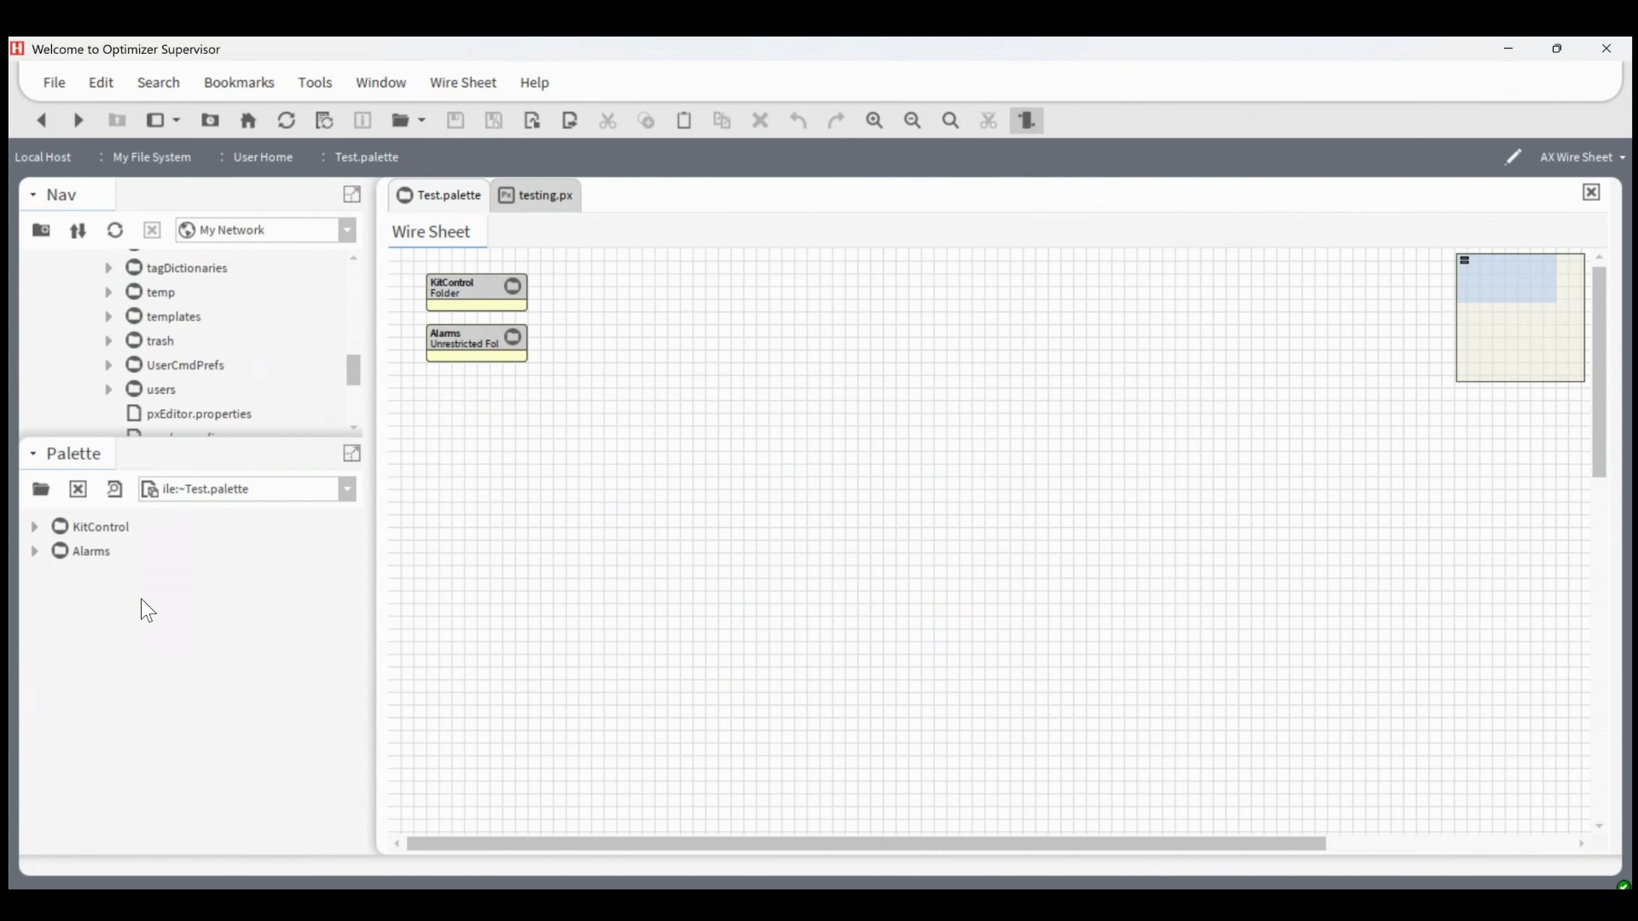
Expand the KitControl folder in the loaded Test.palette and open its Reorder dialog
left_click(35, 529)
scroll(104, 607, "down", 2)
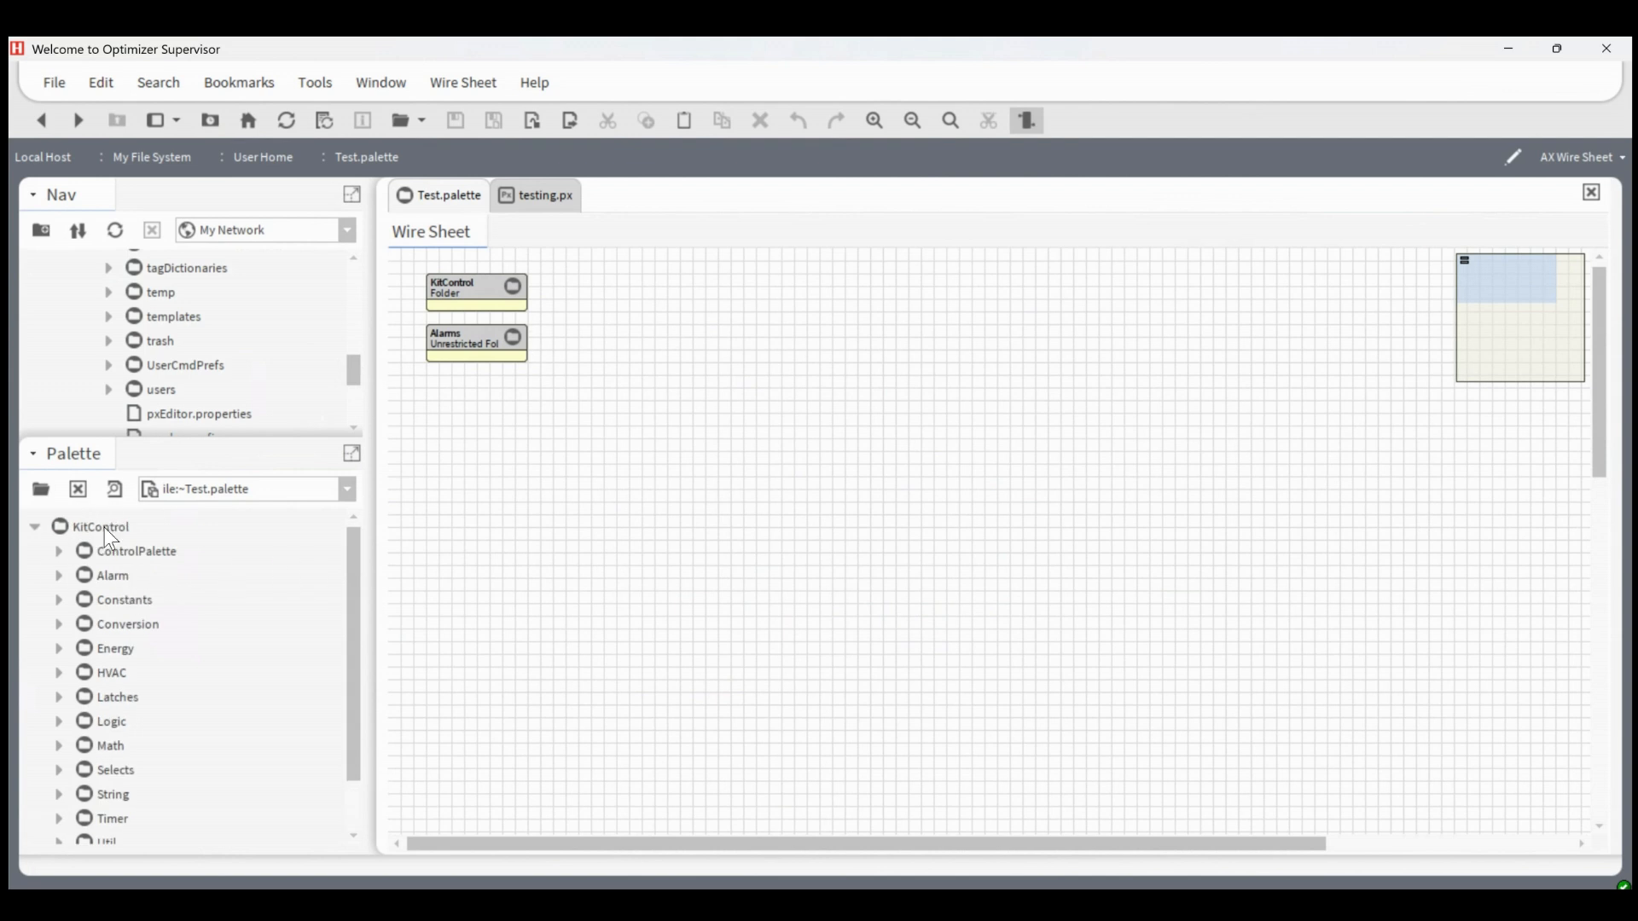
right_click(104, 527)
left_click(312, 597)
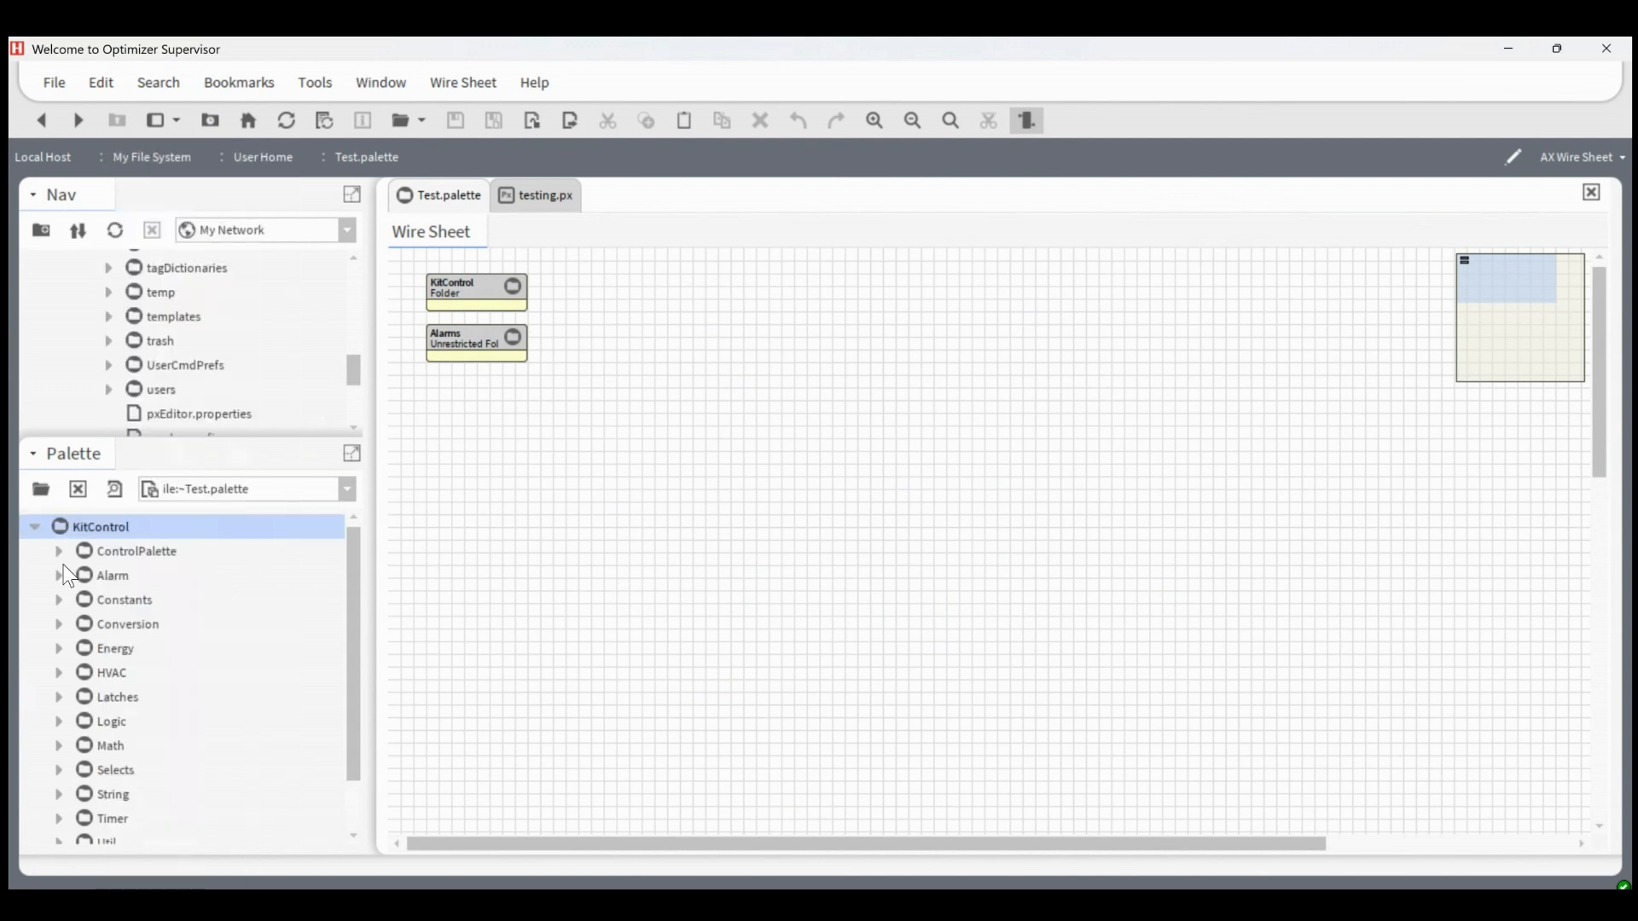
right_click(82, 524)
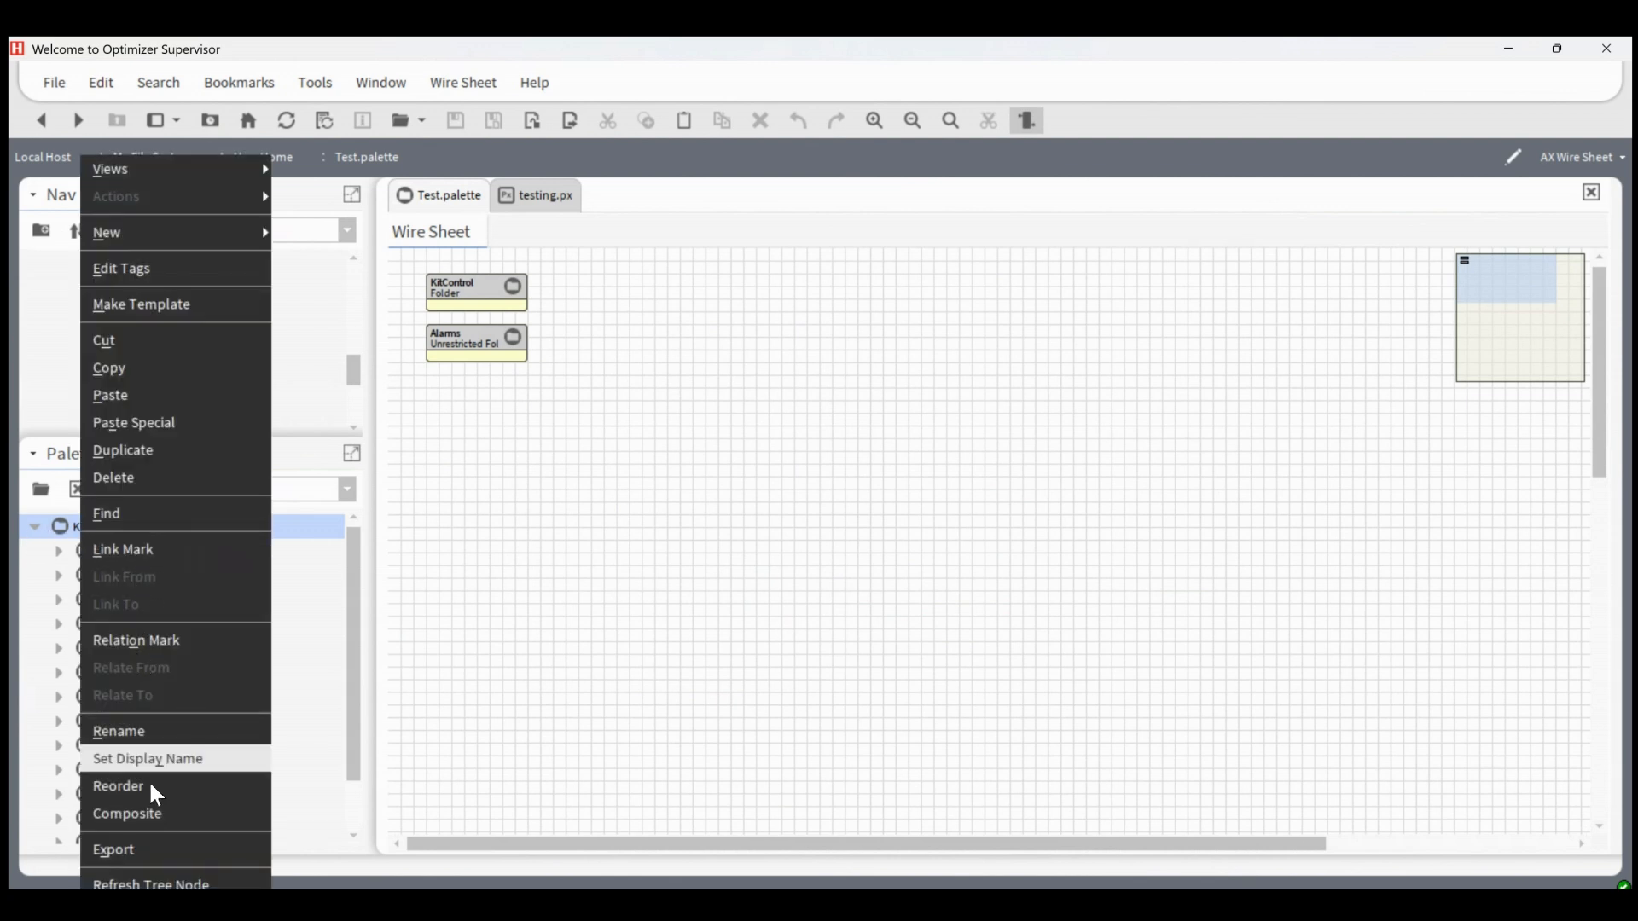
left_click(128, 787)
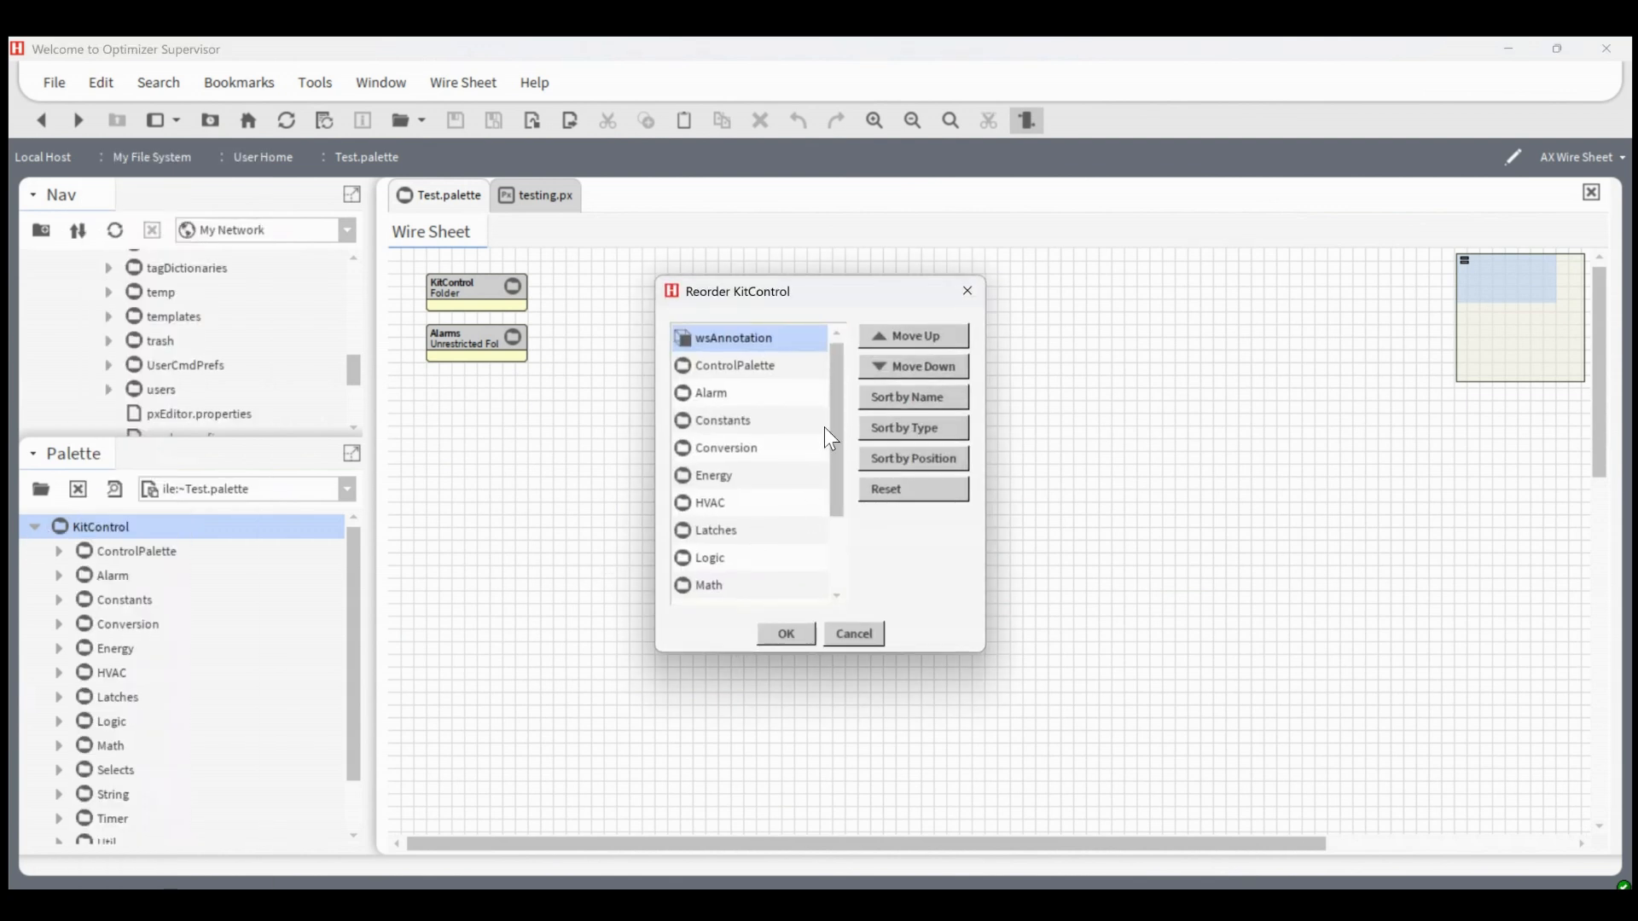
Move Logic and Math together to the beginning of the KitControl order and apply the new order
left_click_drag(843, 452, 839, 540)
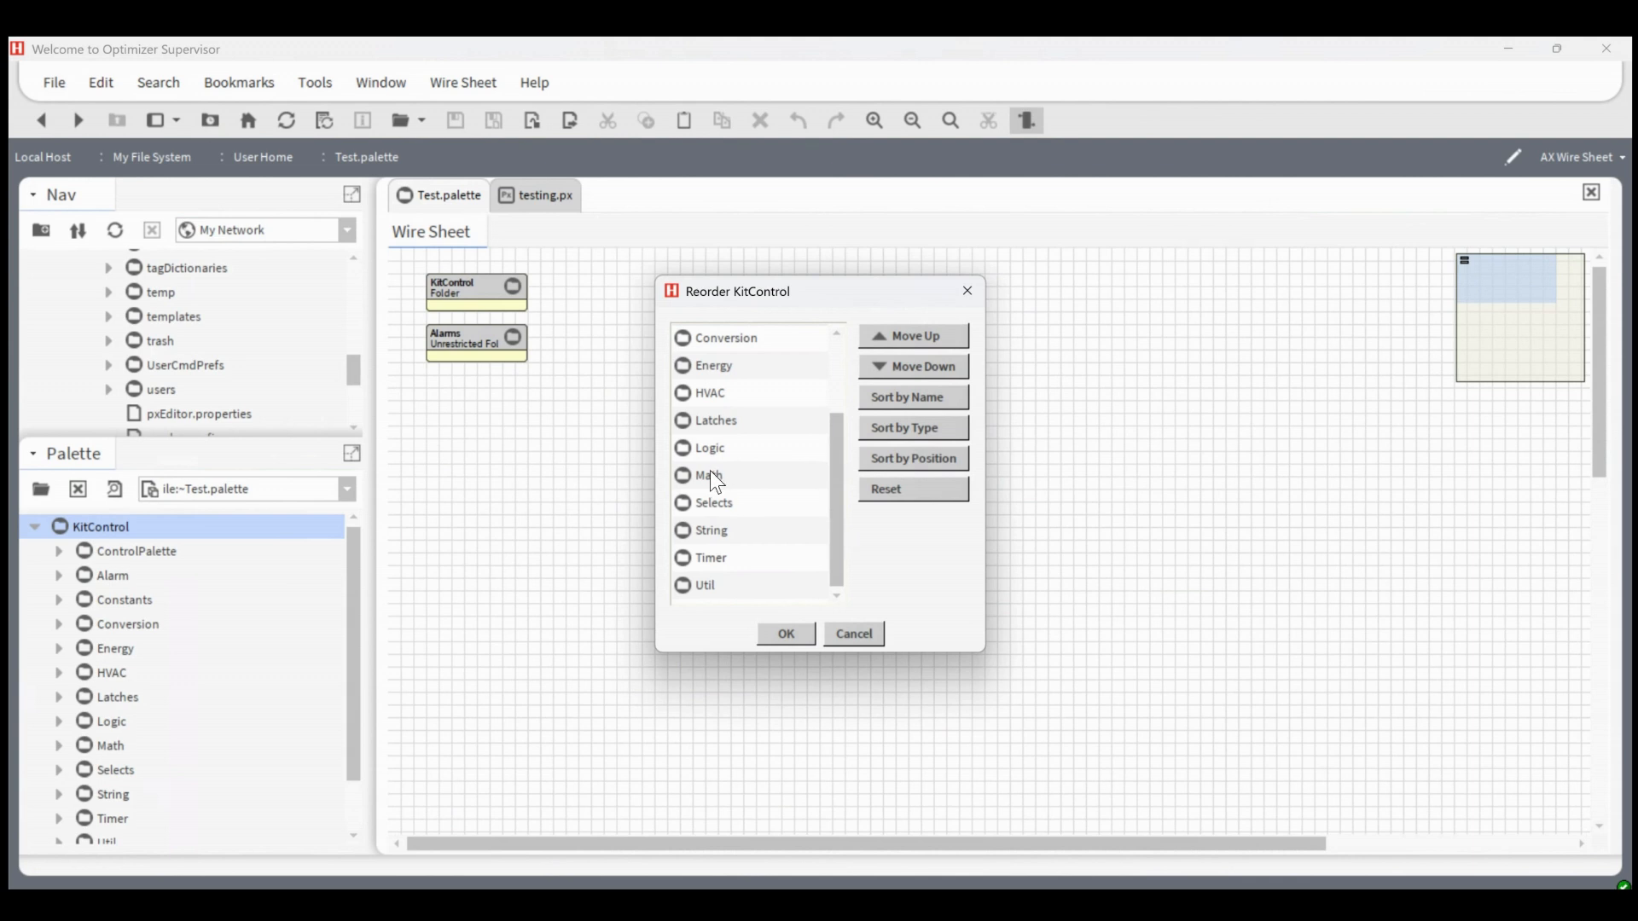
left_click(766, 448, "ctrl")
left_click(922, 335)
left_click(921, 334)
left_click(921, 335)
left_click(920, 335)
left_click(919, 334)
left_click(919, 334)
left_click(920, 335)
left_click(920, 334)
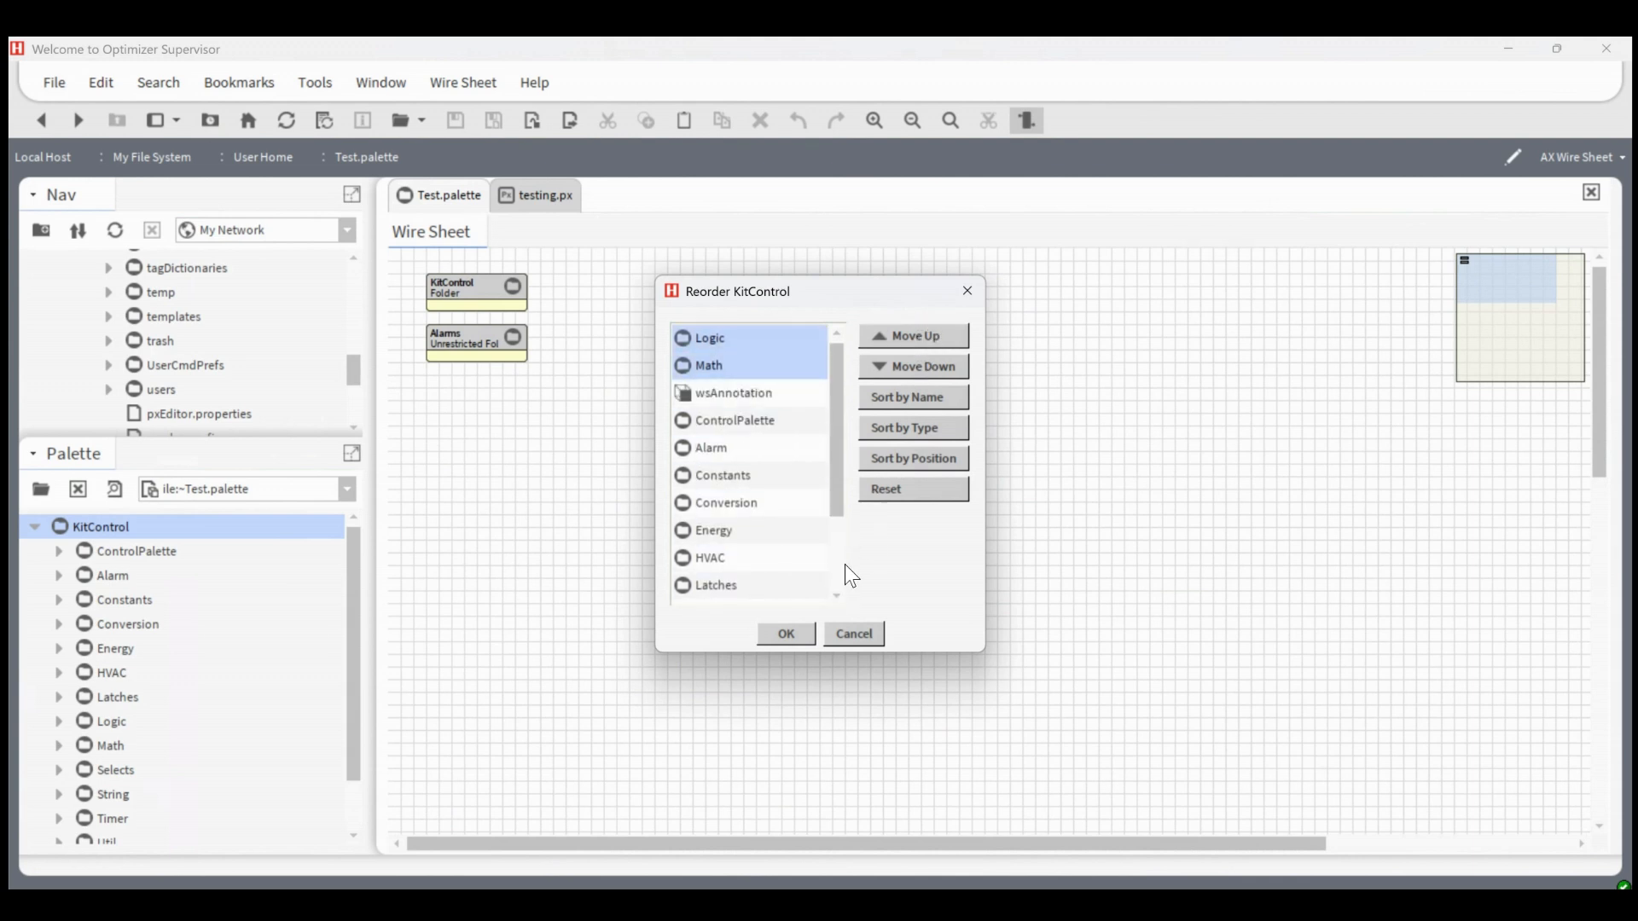
left_click(790, 633)
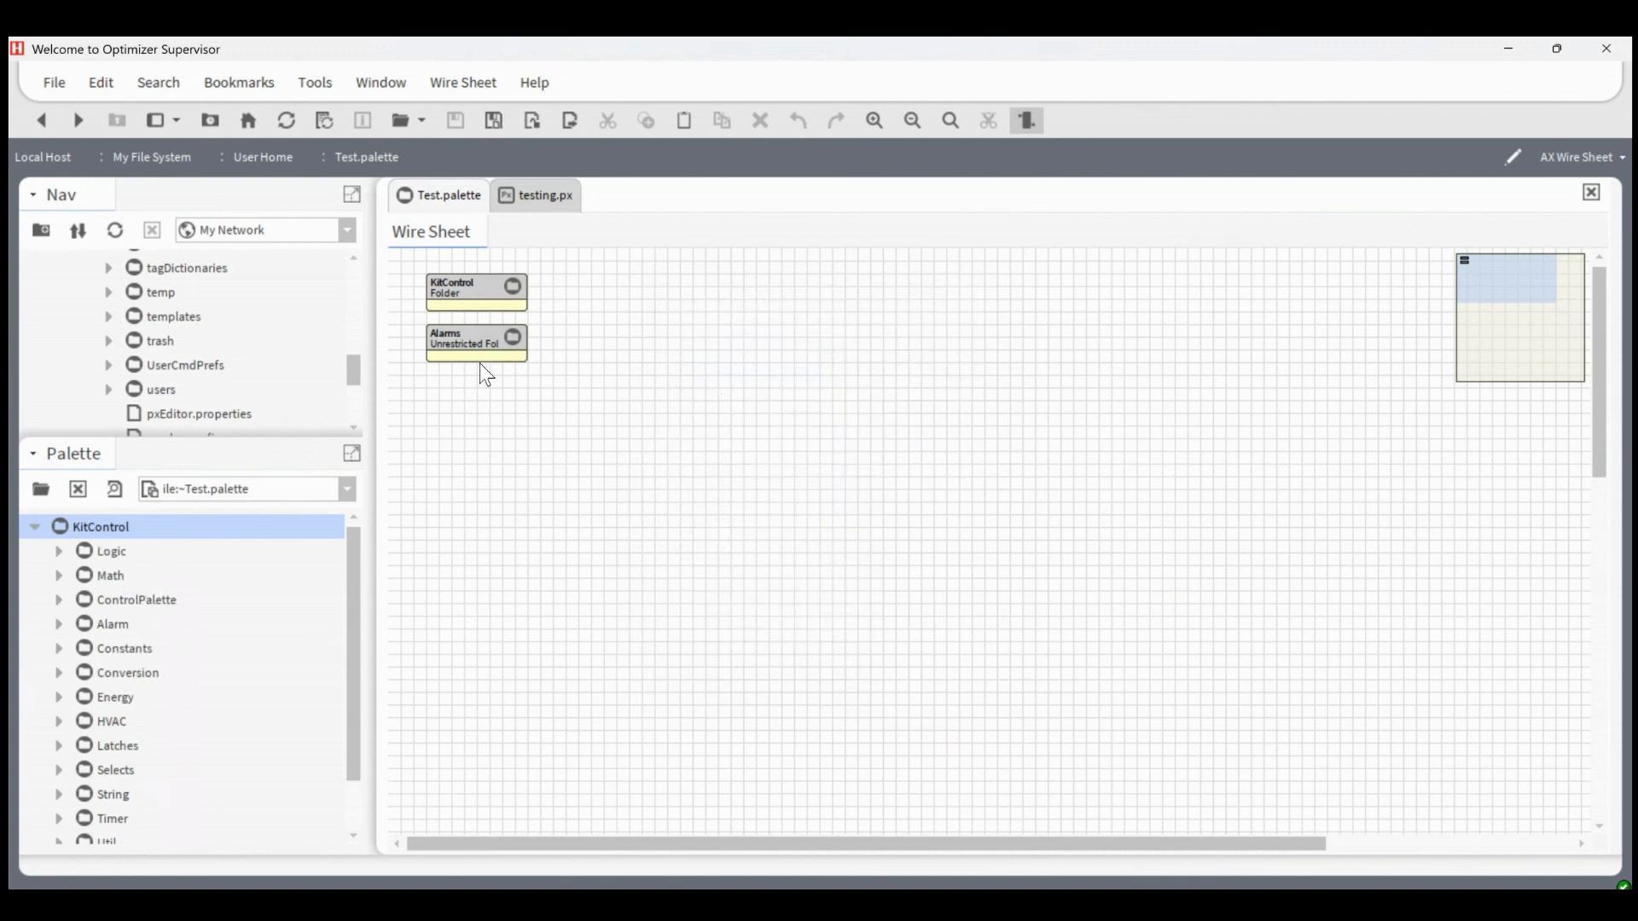
Delete the ControlPalette folder from the KitControl wire sheet and save the palette file
double_click(462, 293)
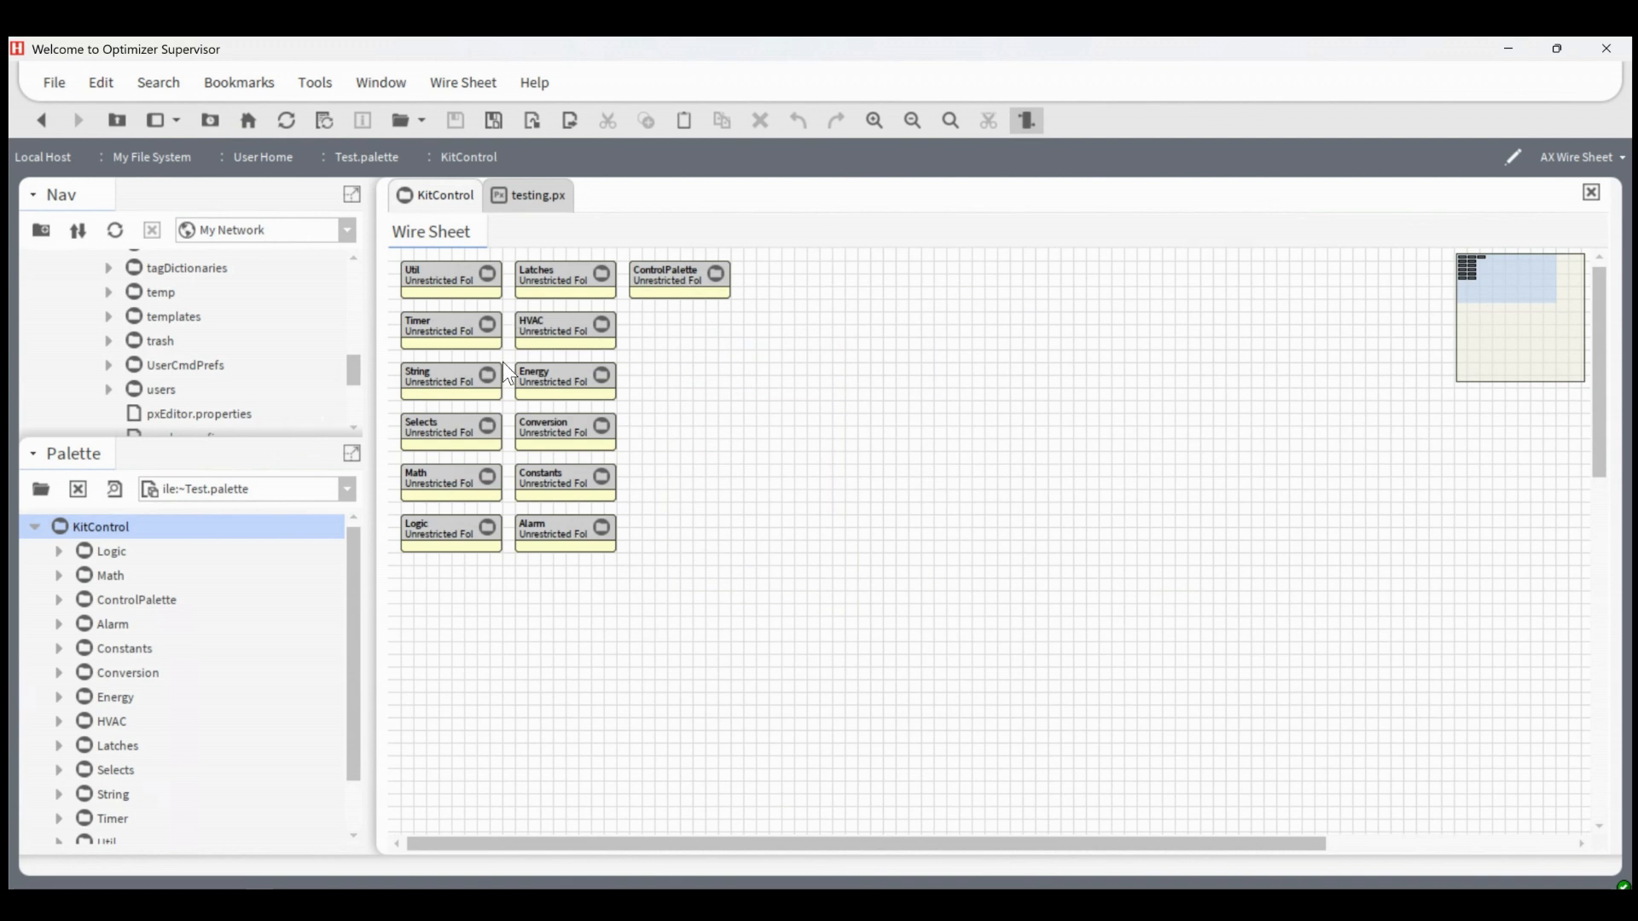
left_click(656, 272)
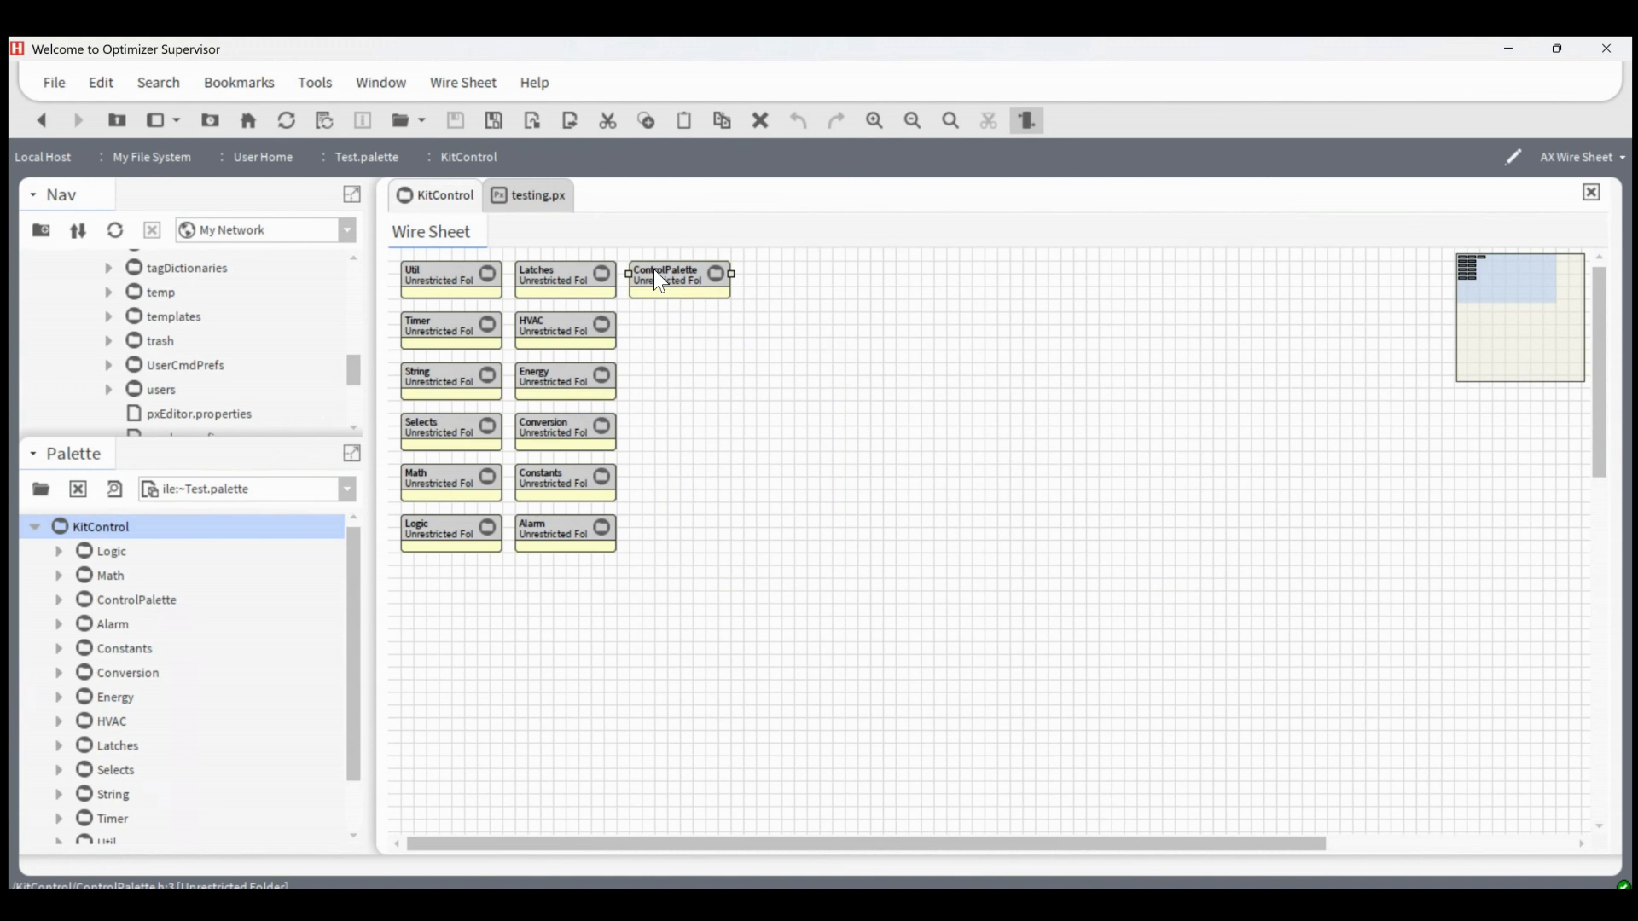
right_click(654, 271)
left_click(734, 474)
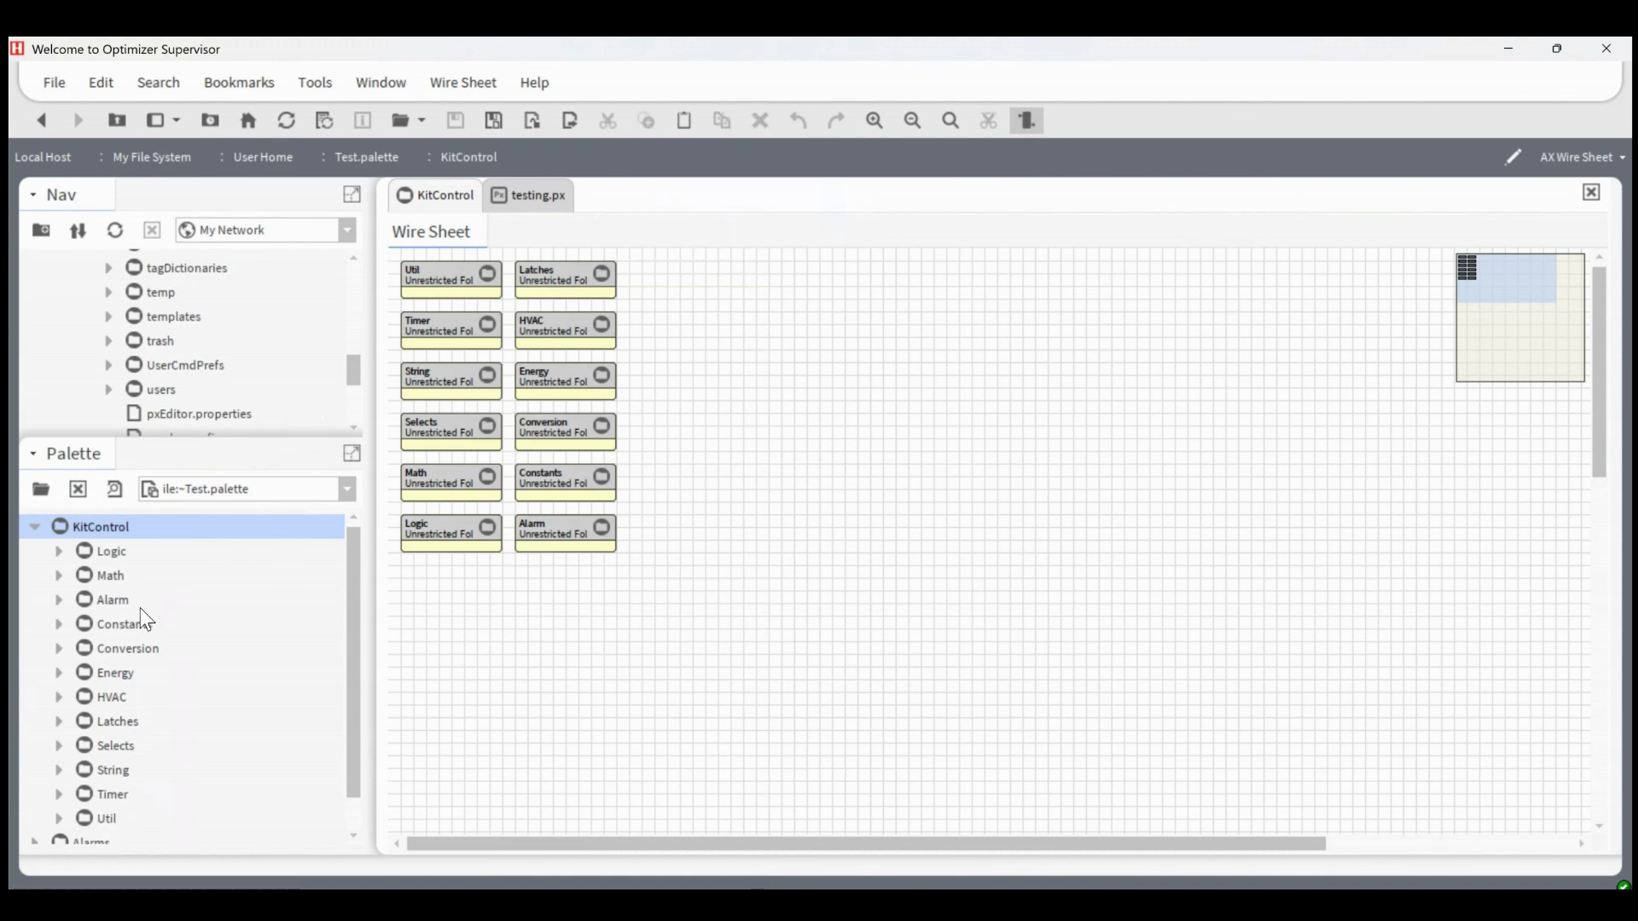
scroll(111, 621, "down", 1)
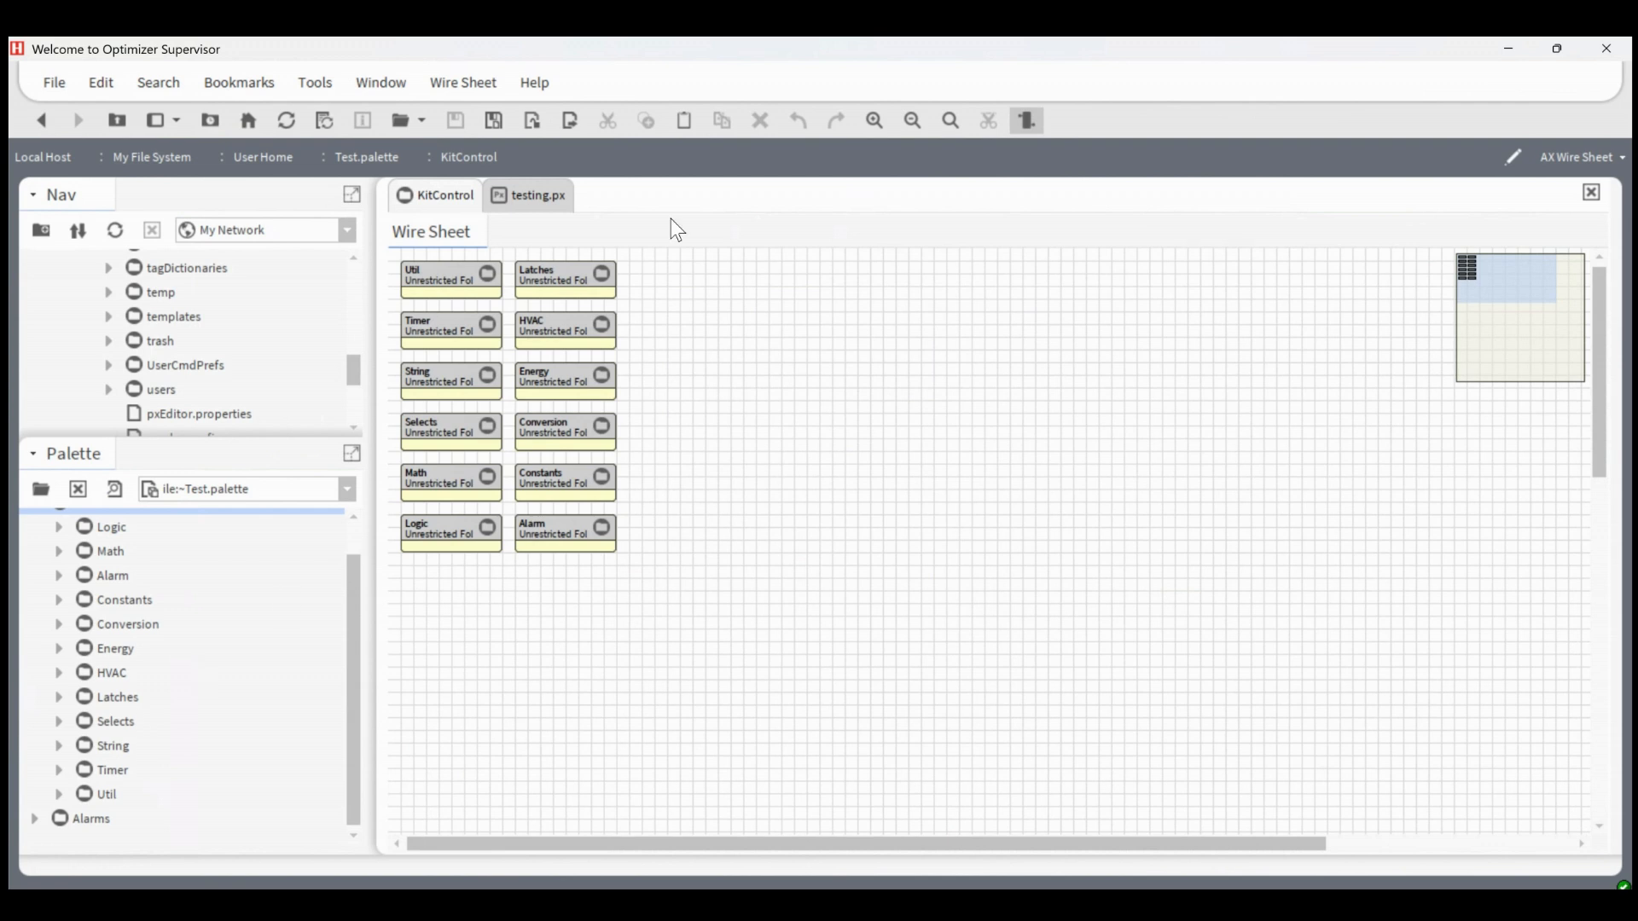
left_click(494, 121)
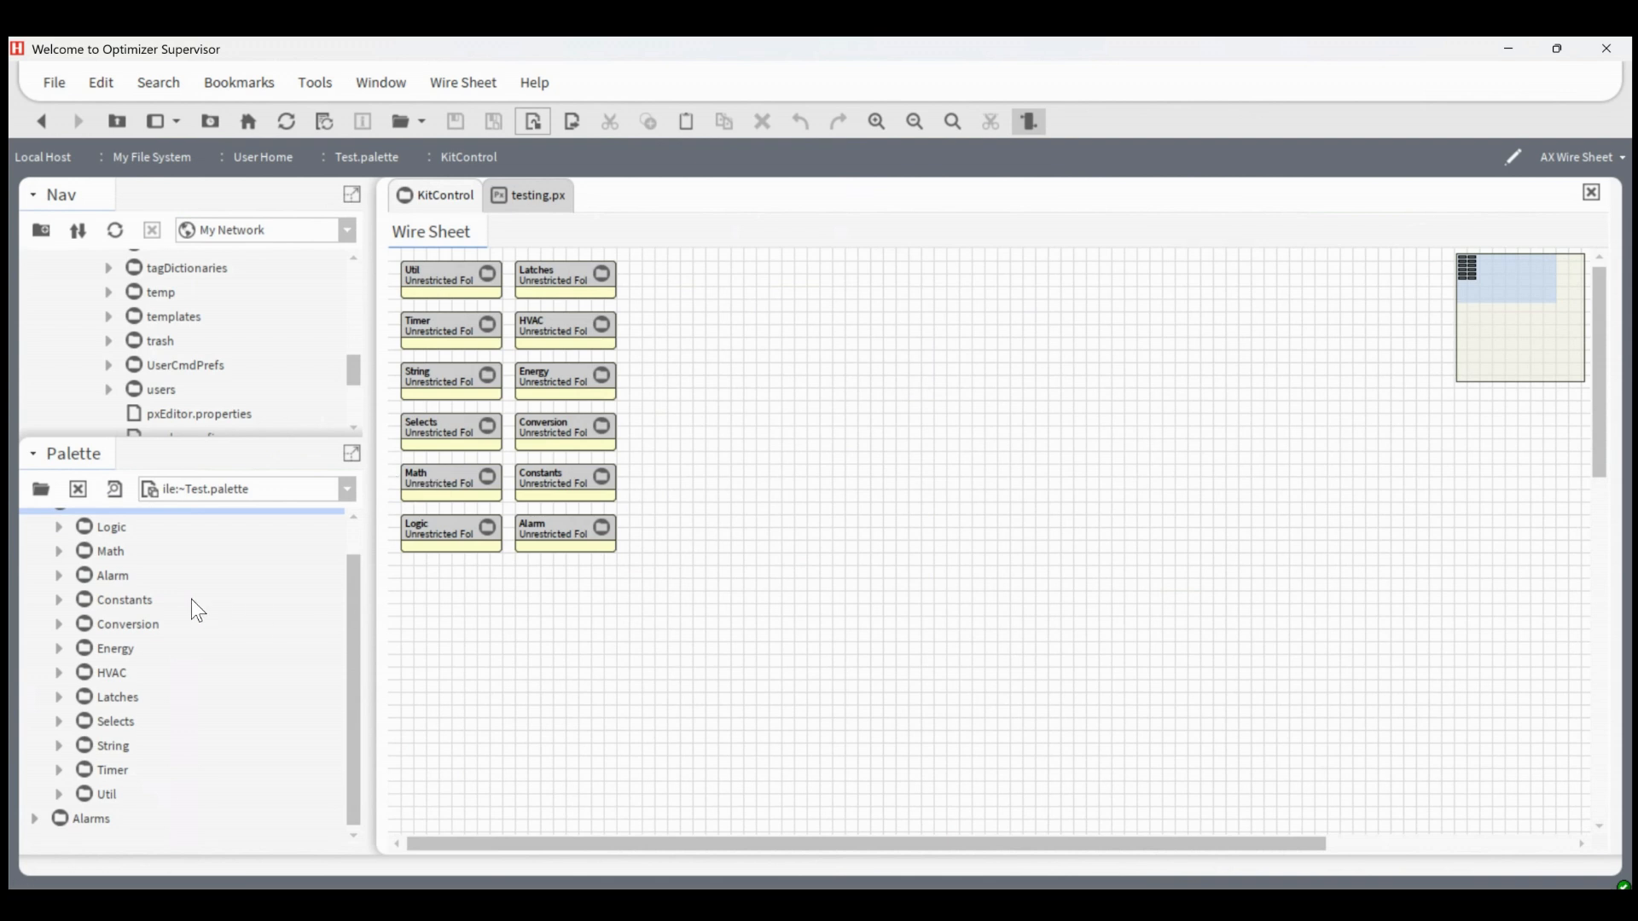
Collapse the KitControl folder in the loaded palette and enlarge the navigation tree
scroll(35, 549, "up", 1)
left_click(36, 528)
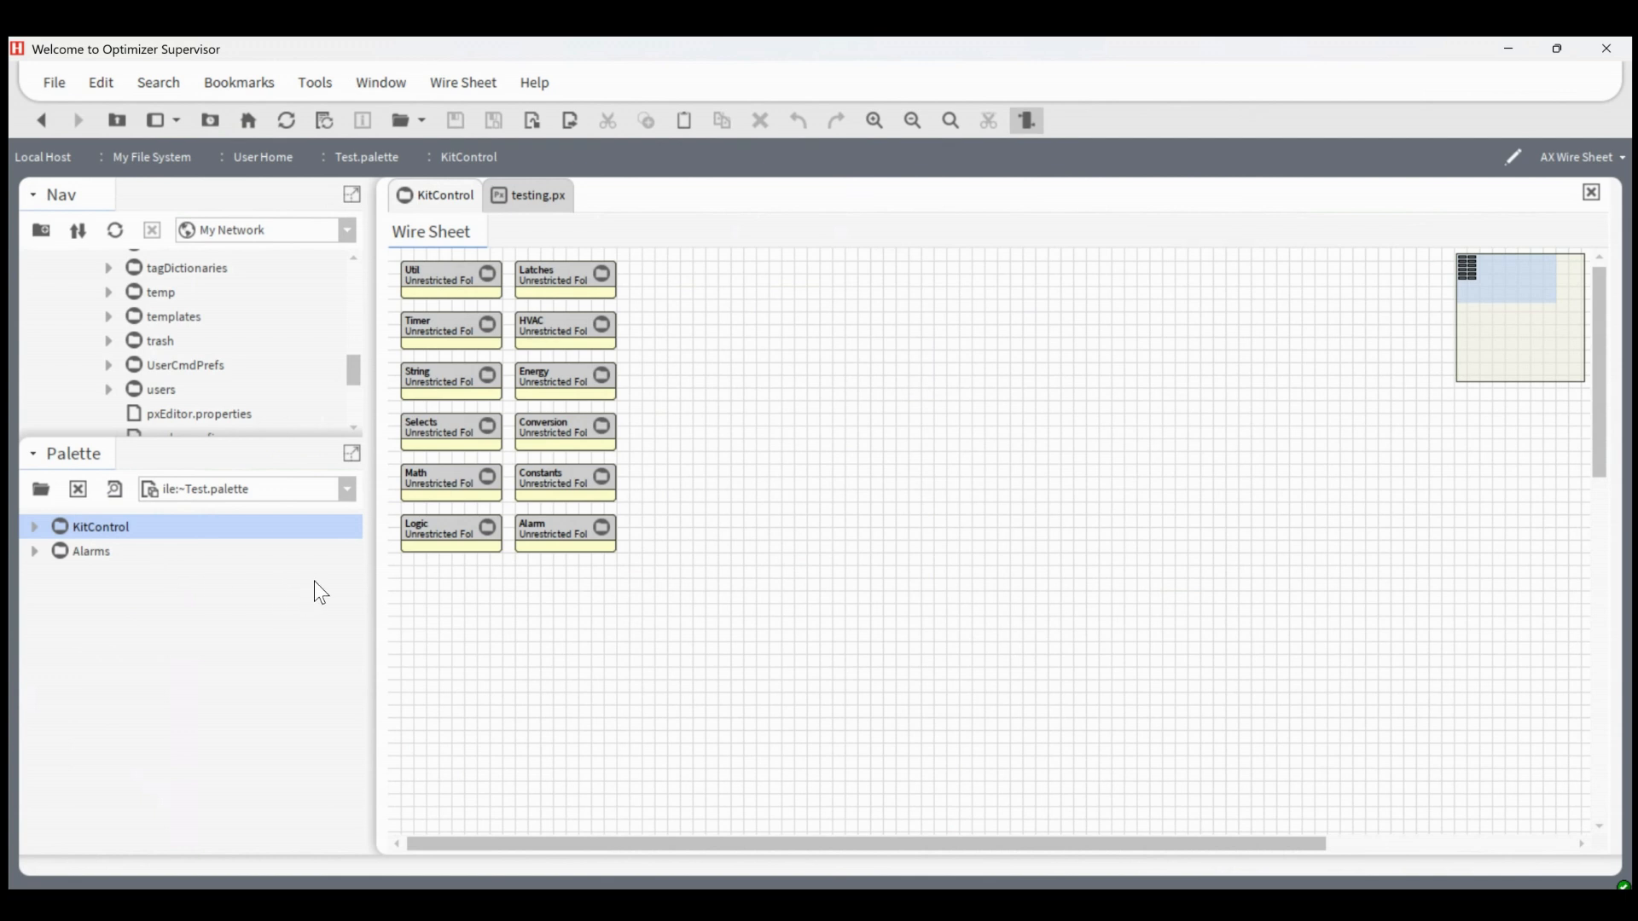
left_click_drag(157, 462, 157, 655)
scroll(188, 393, "up", 1)
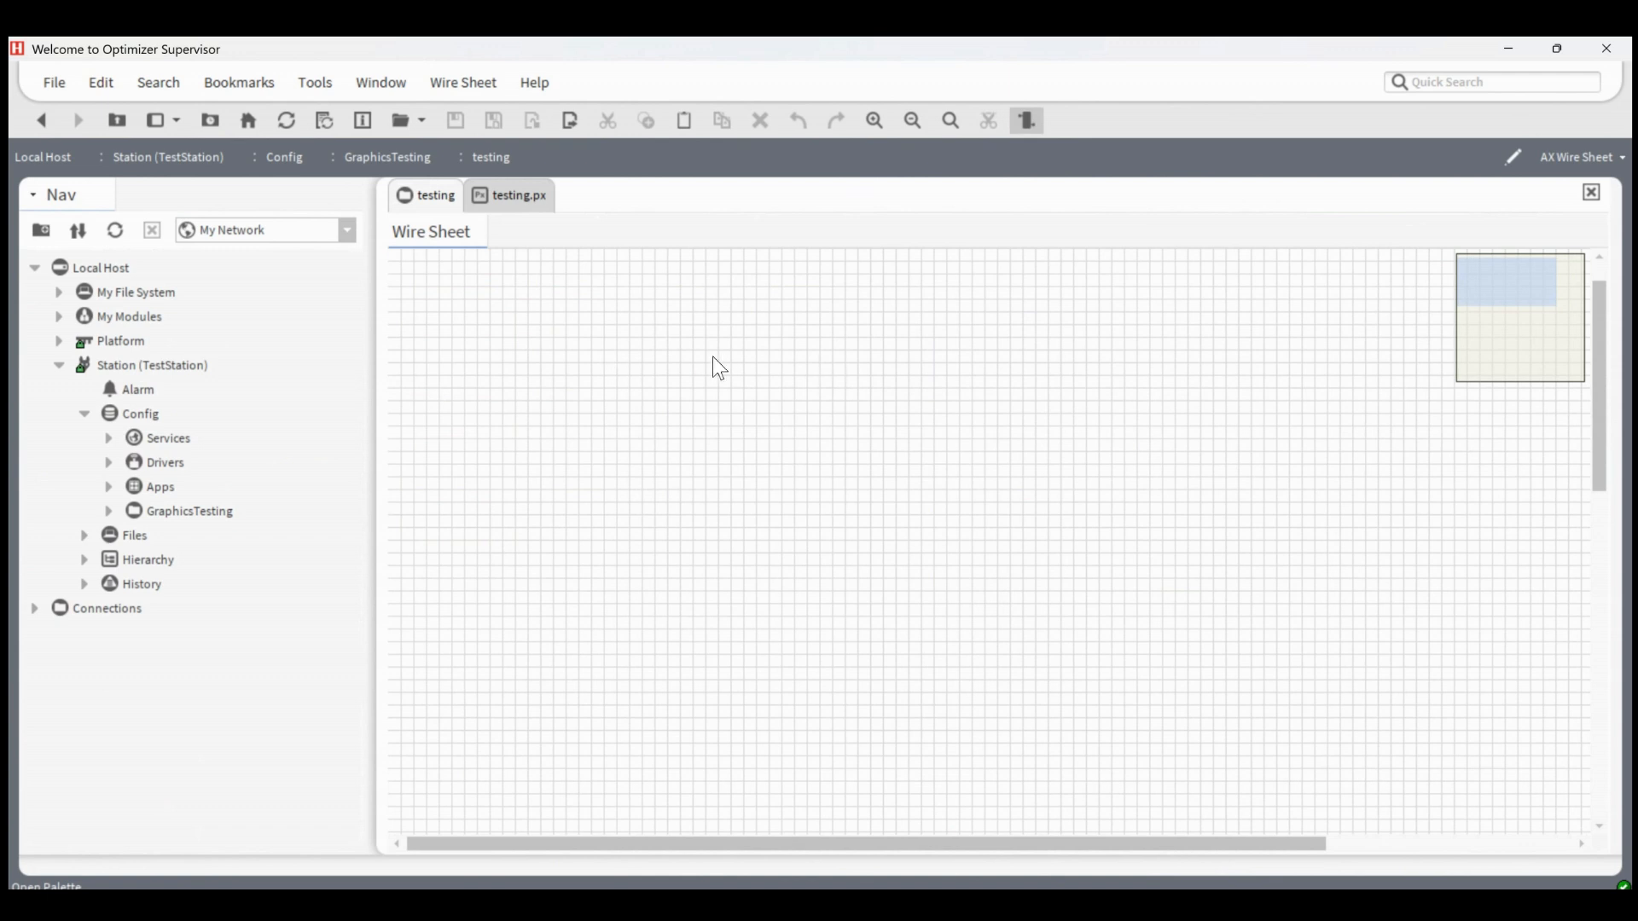
Examine which components the testing wire sheet offers for new items
right_click(714, 359)
mouse_move(761, 367)
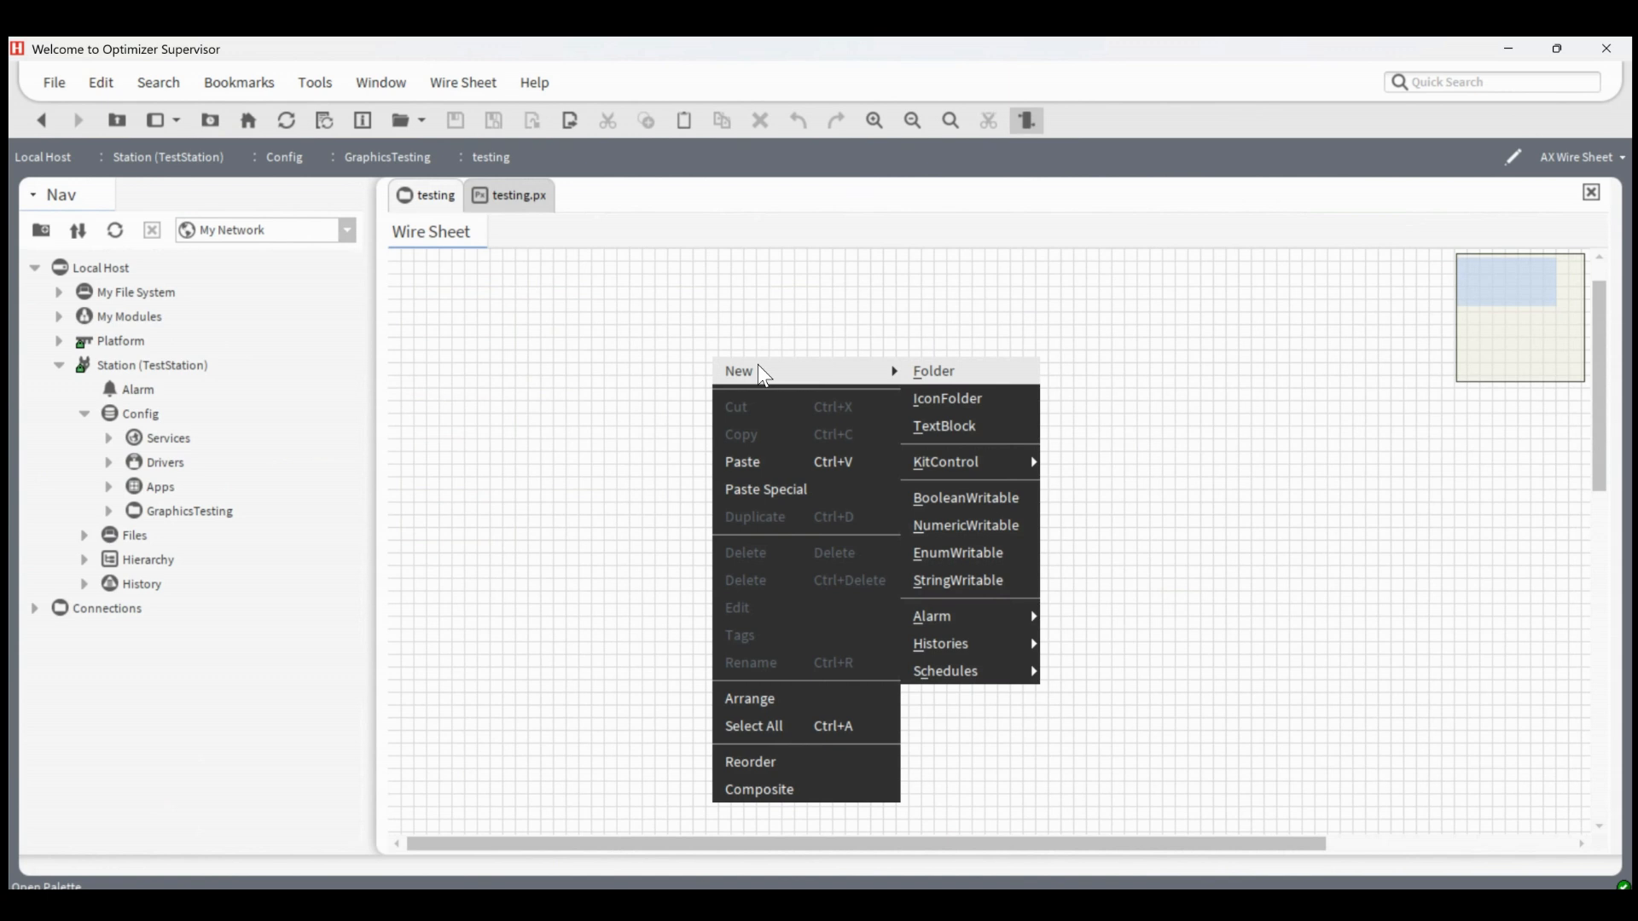
left_click(493, 349)
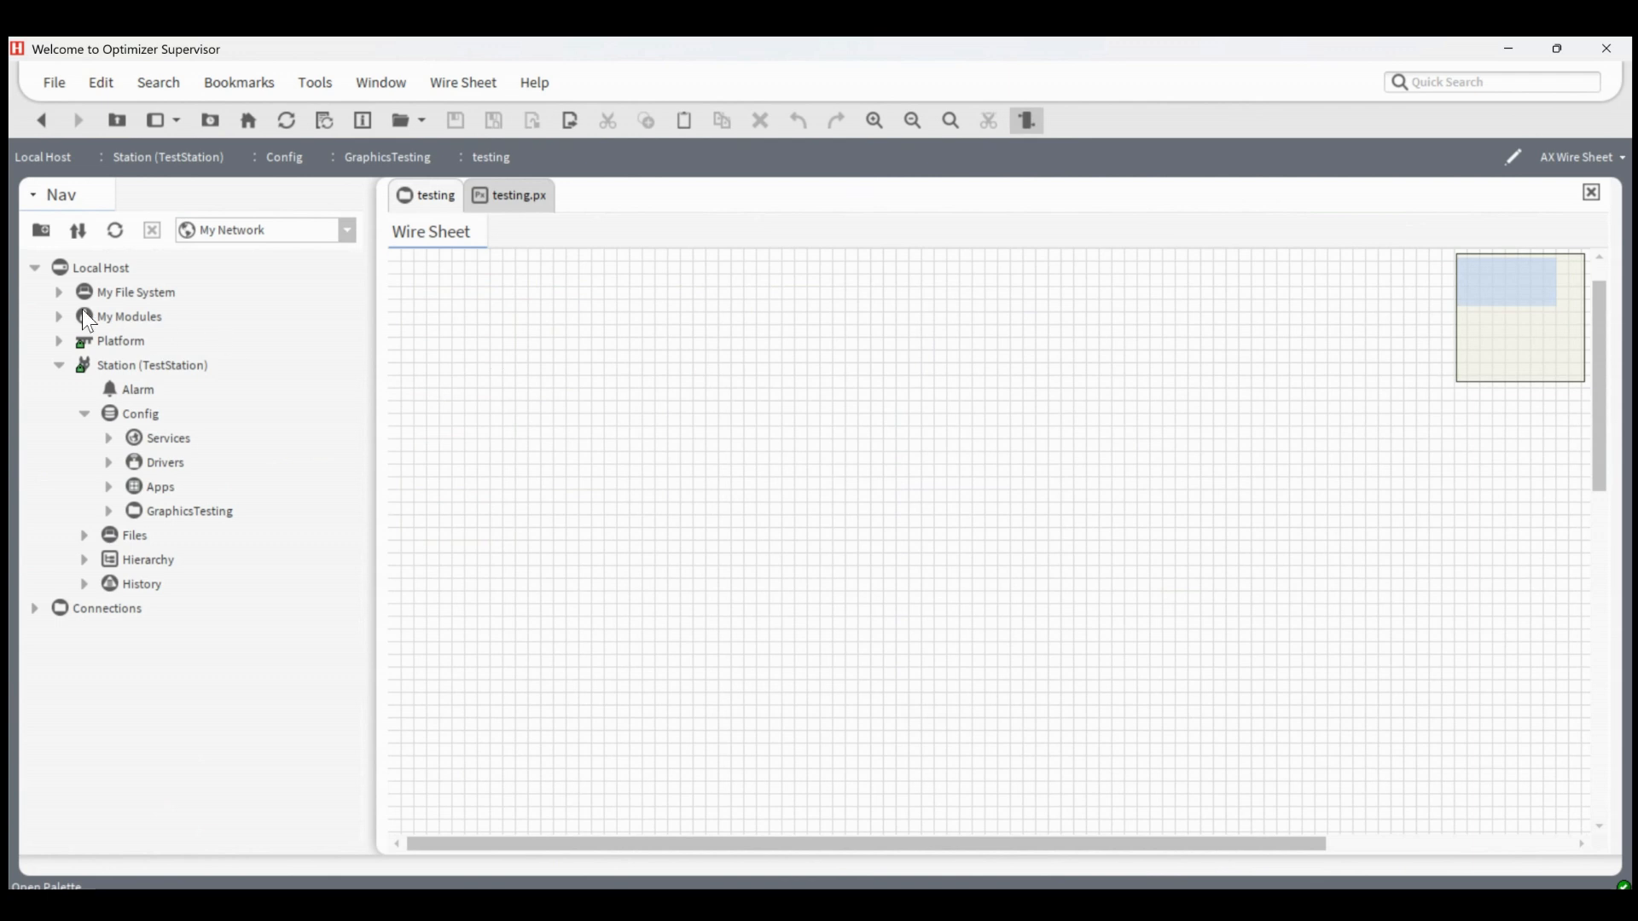
Open newComponents.bog from the defaults/workbench folder under Sys Home in a new tab
left_click(60, 293)
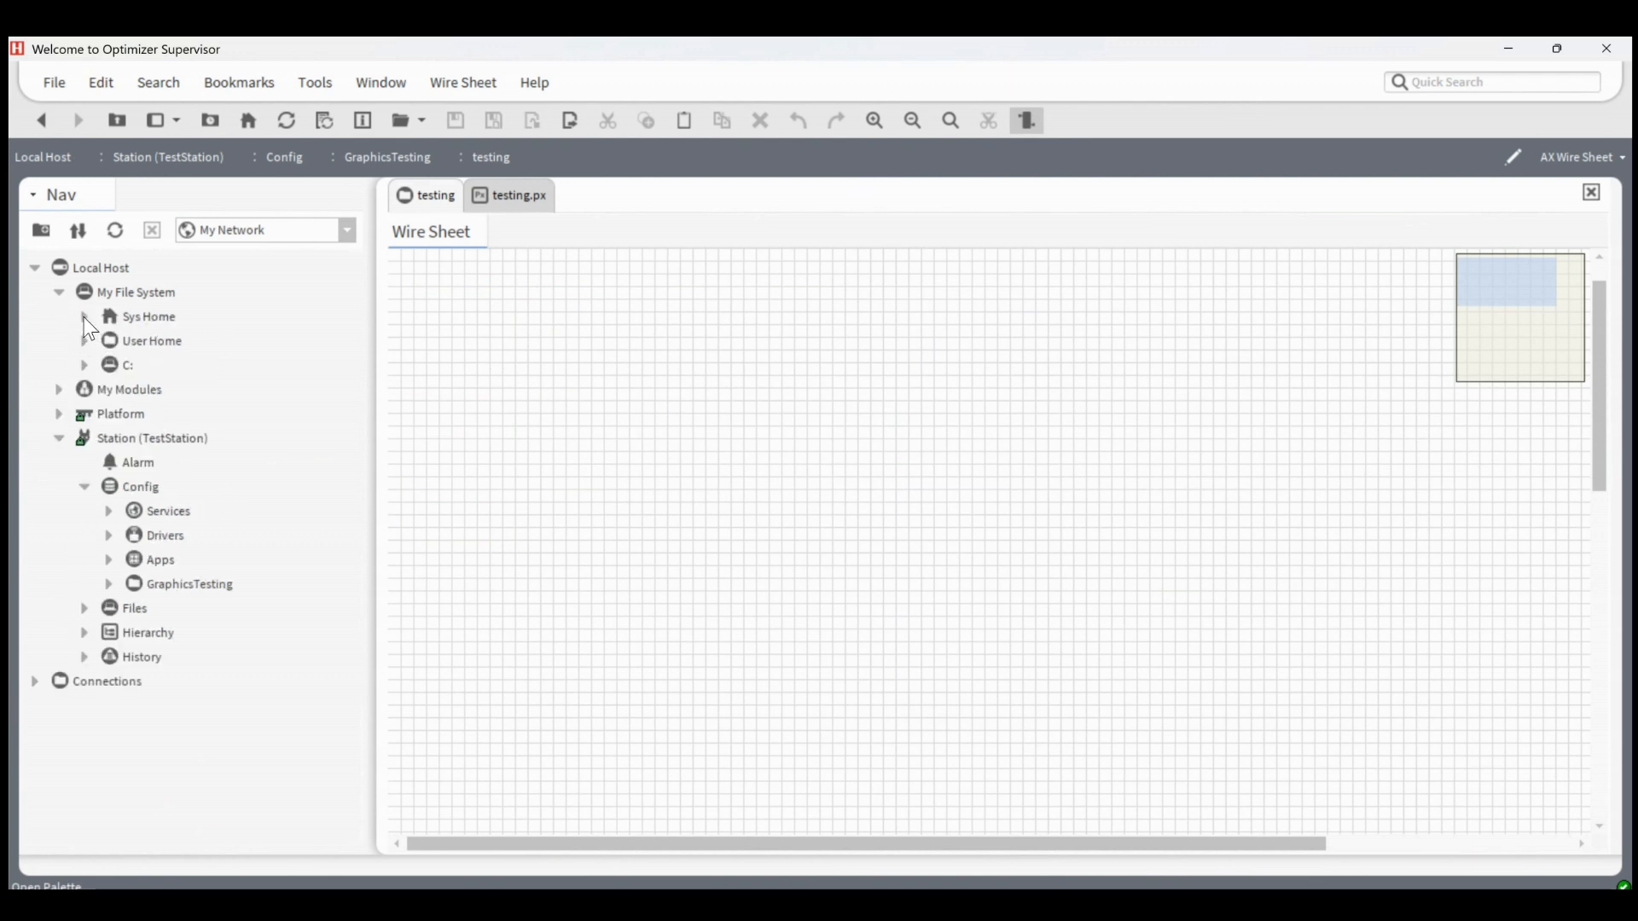
left_click(85, 318)
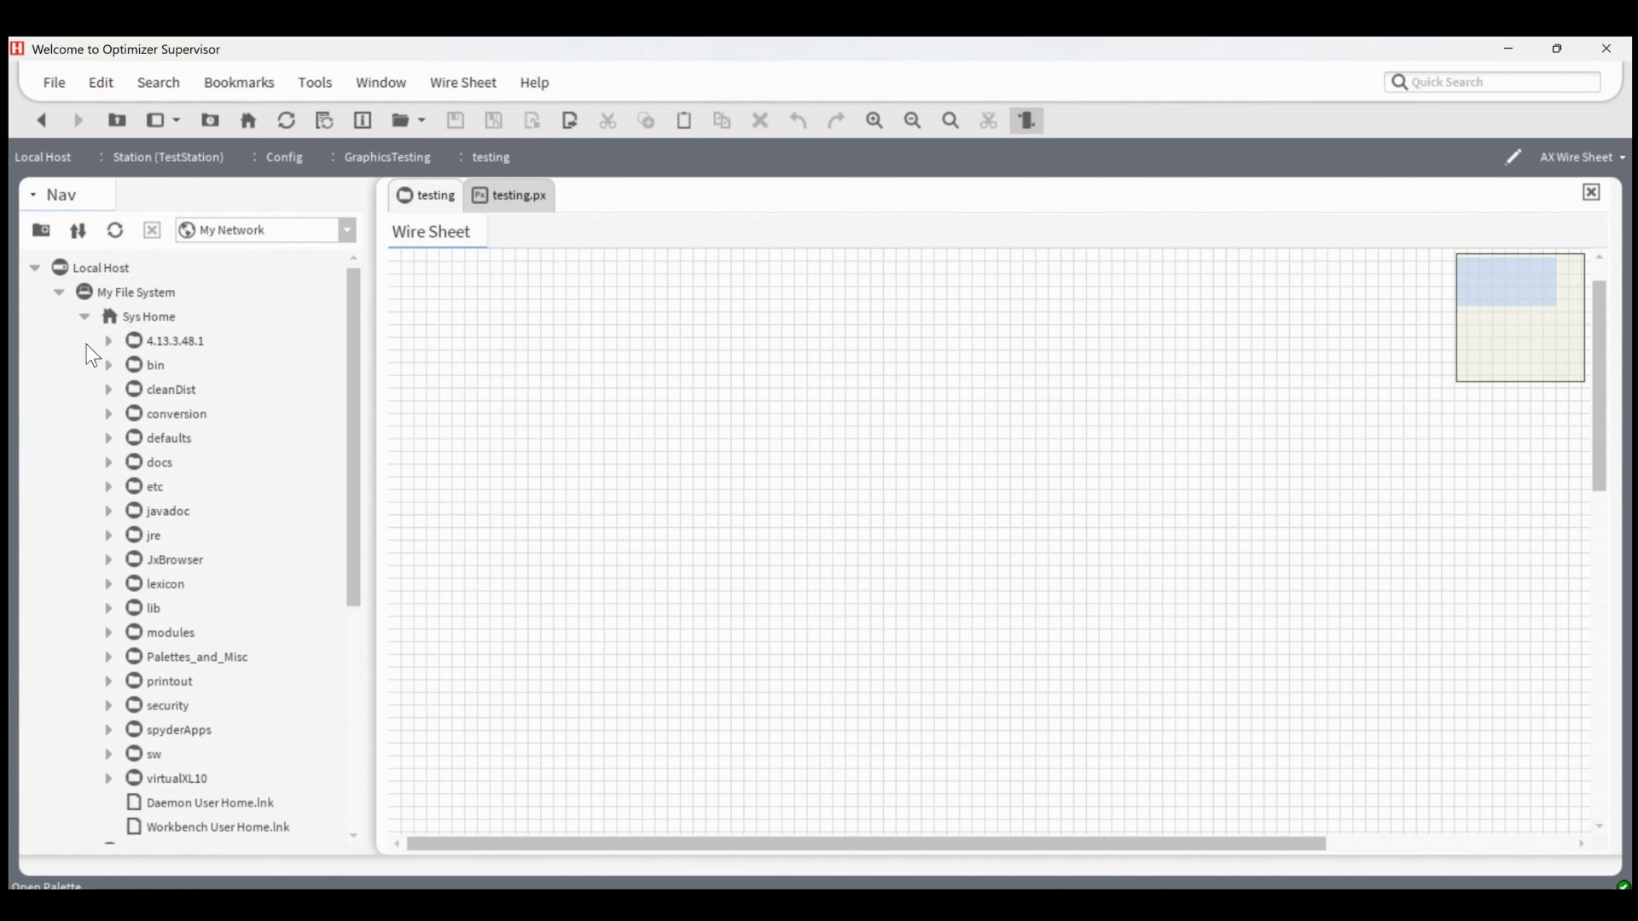
left_click(110, 438)
left_click(136, 464)
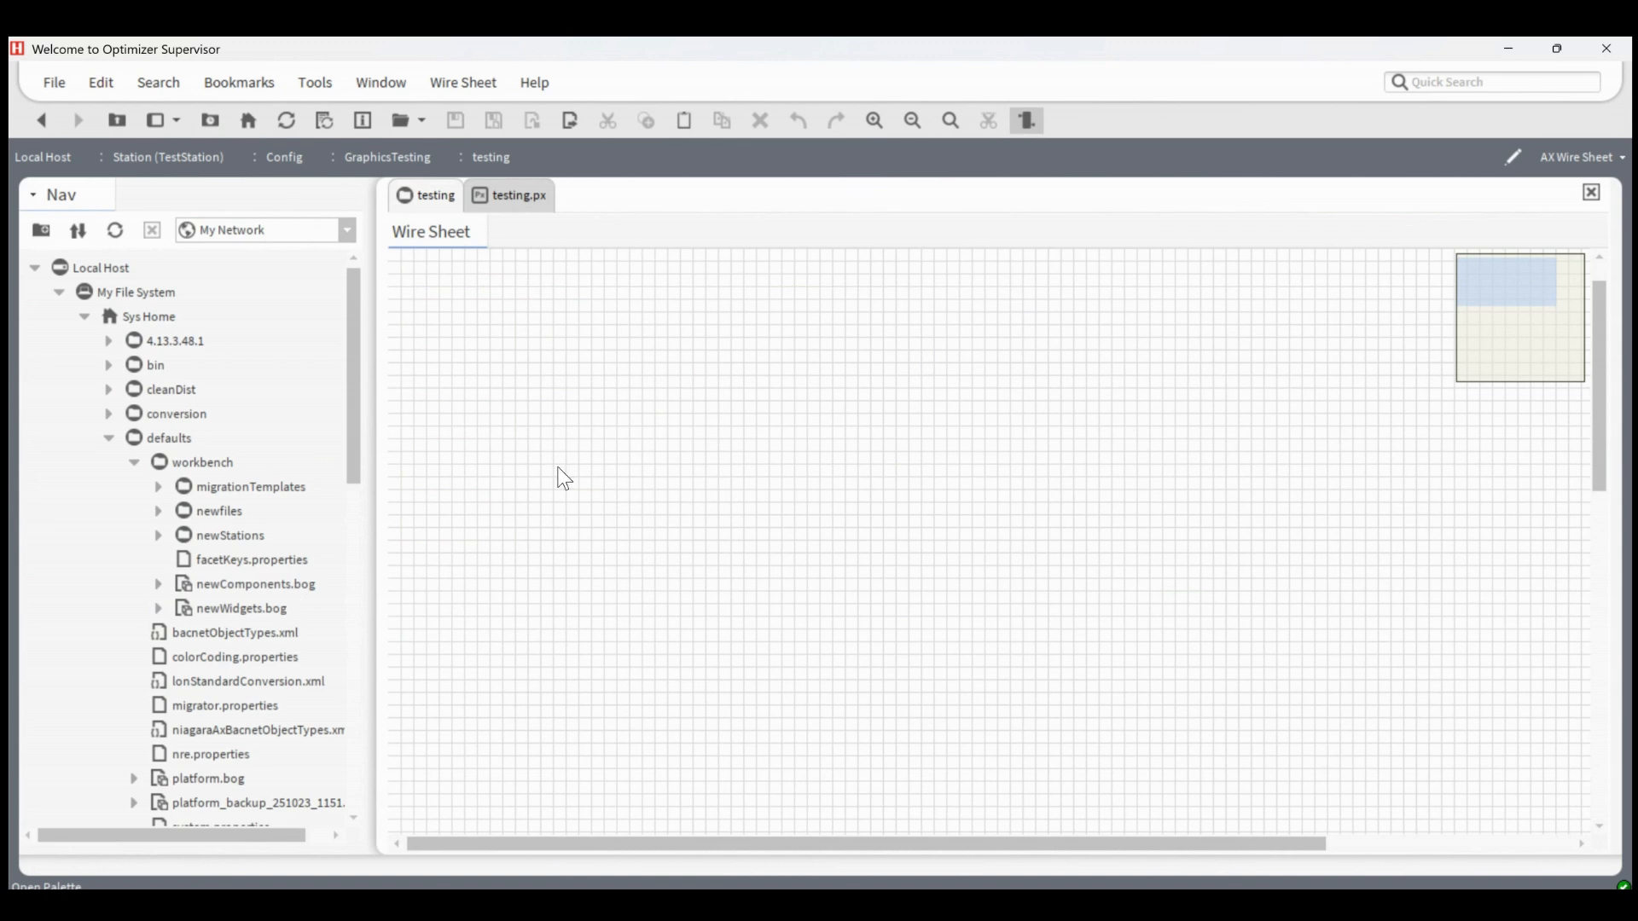
key("ctrl+t")
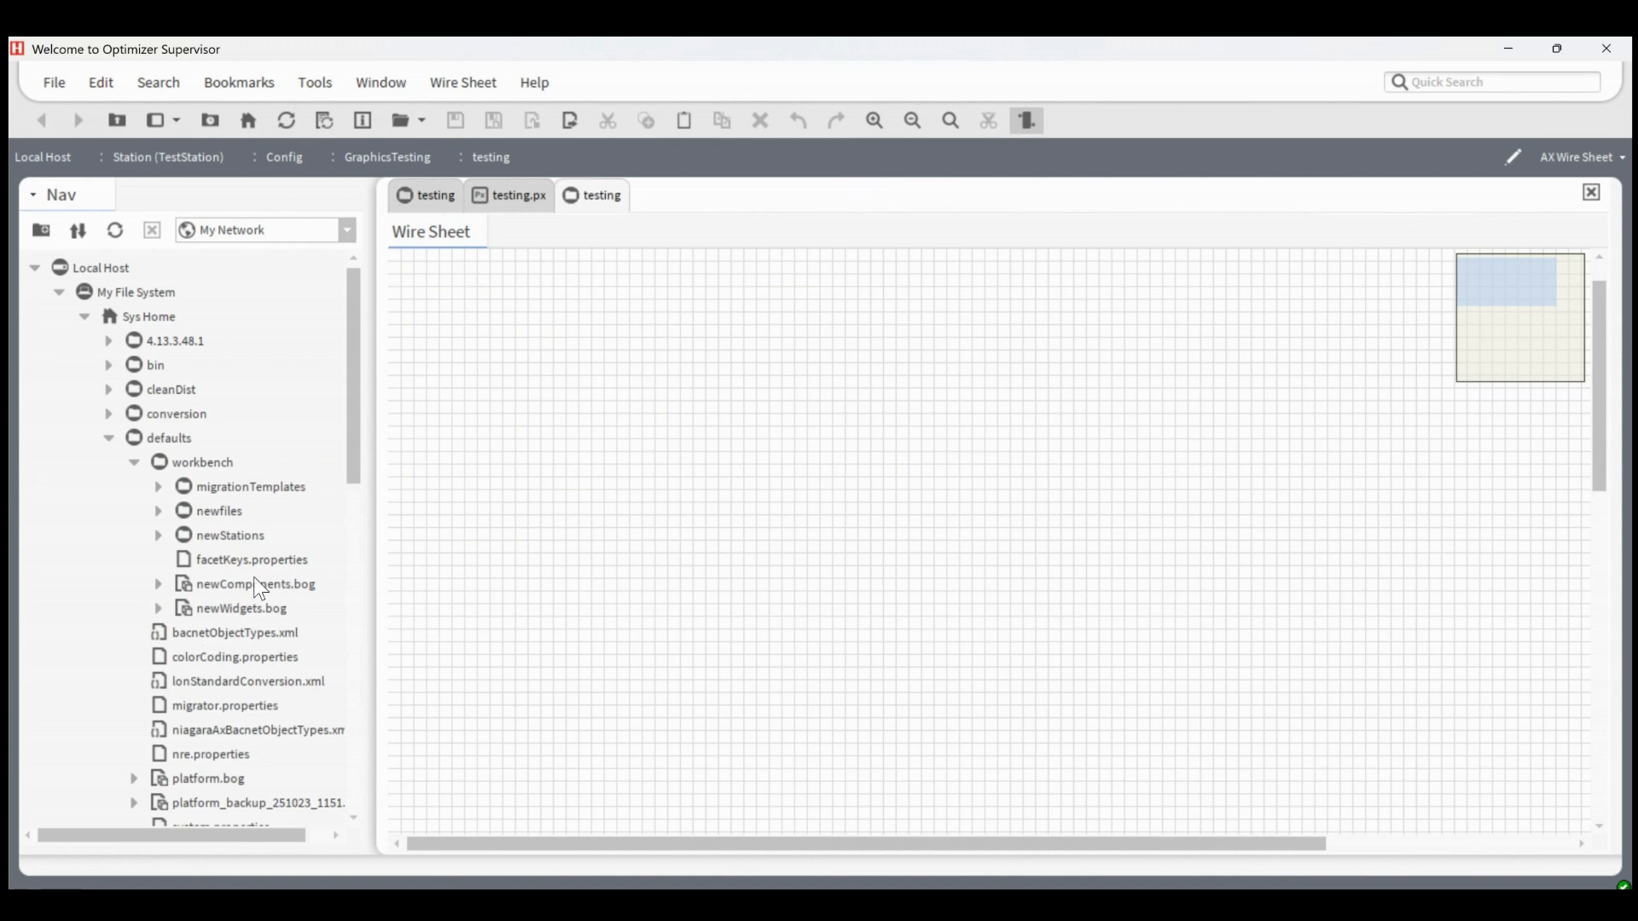
double_click(251, 586)
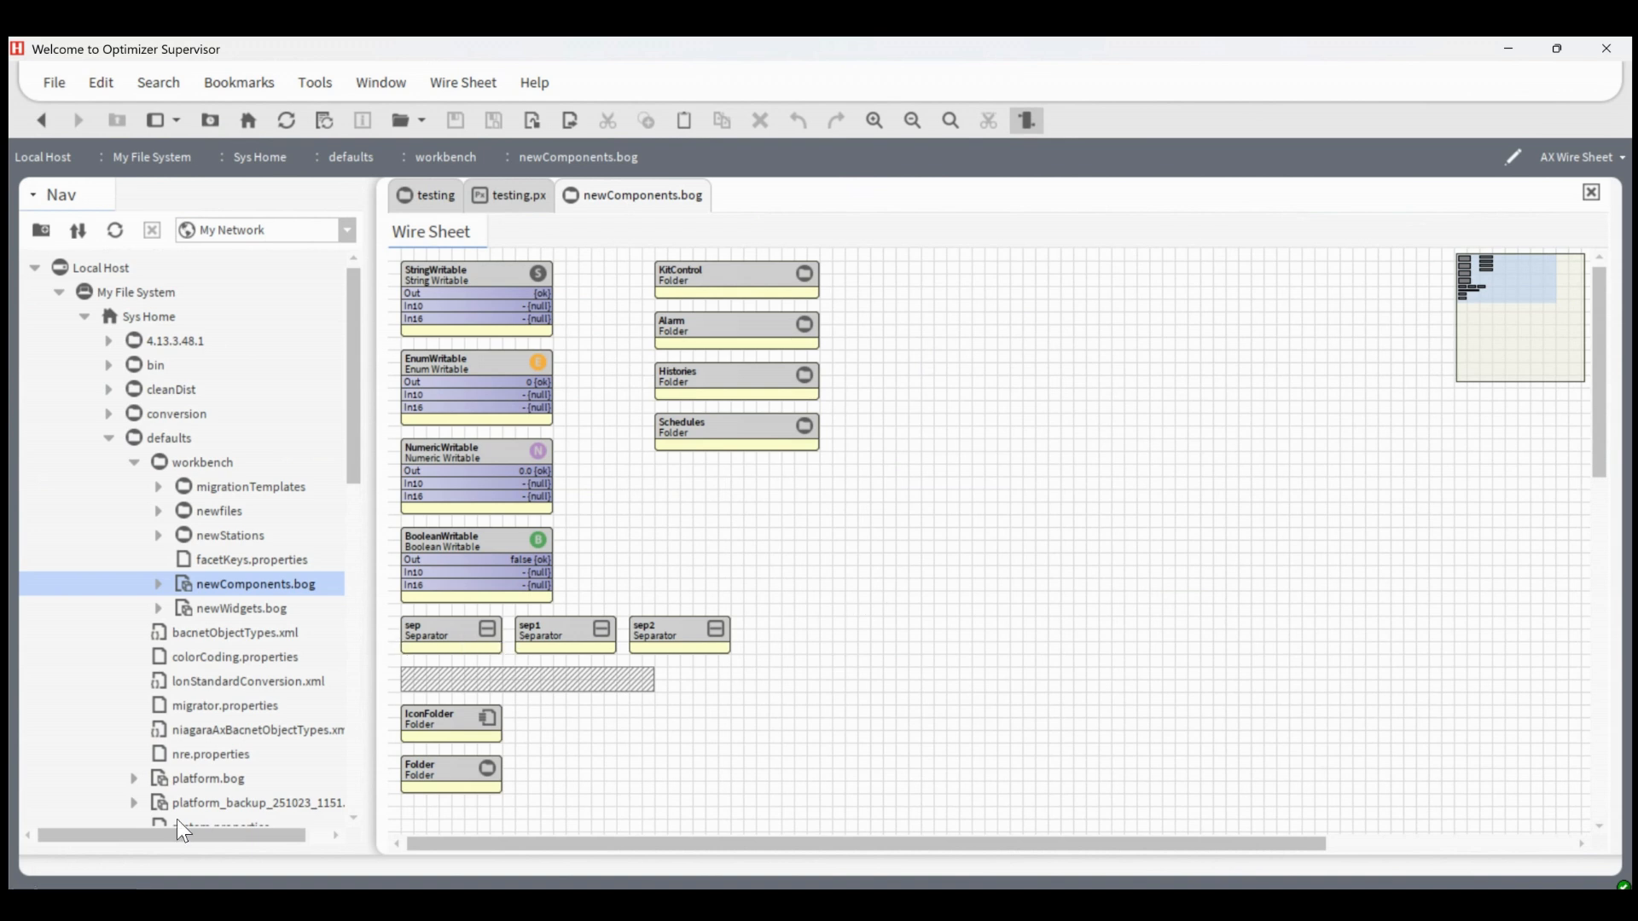
Show the Palette side bar and load Test.palette in it
left_click(176, 120)
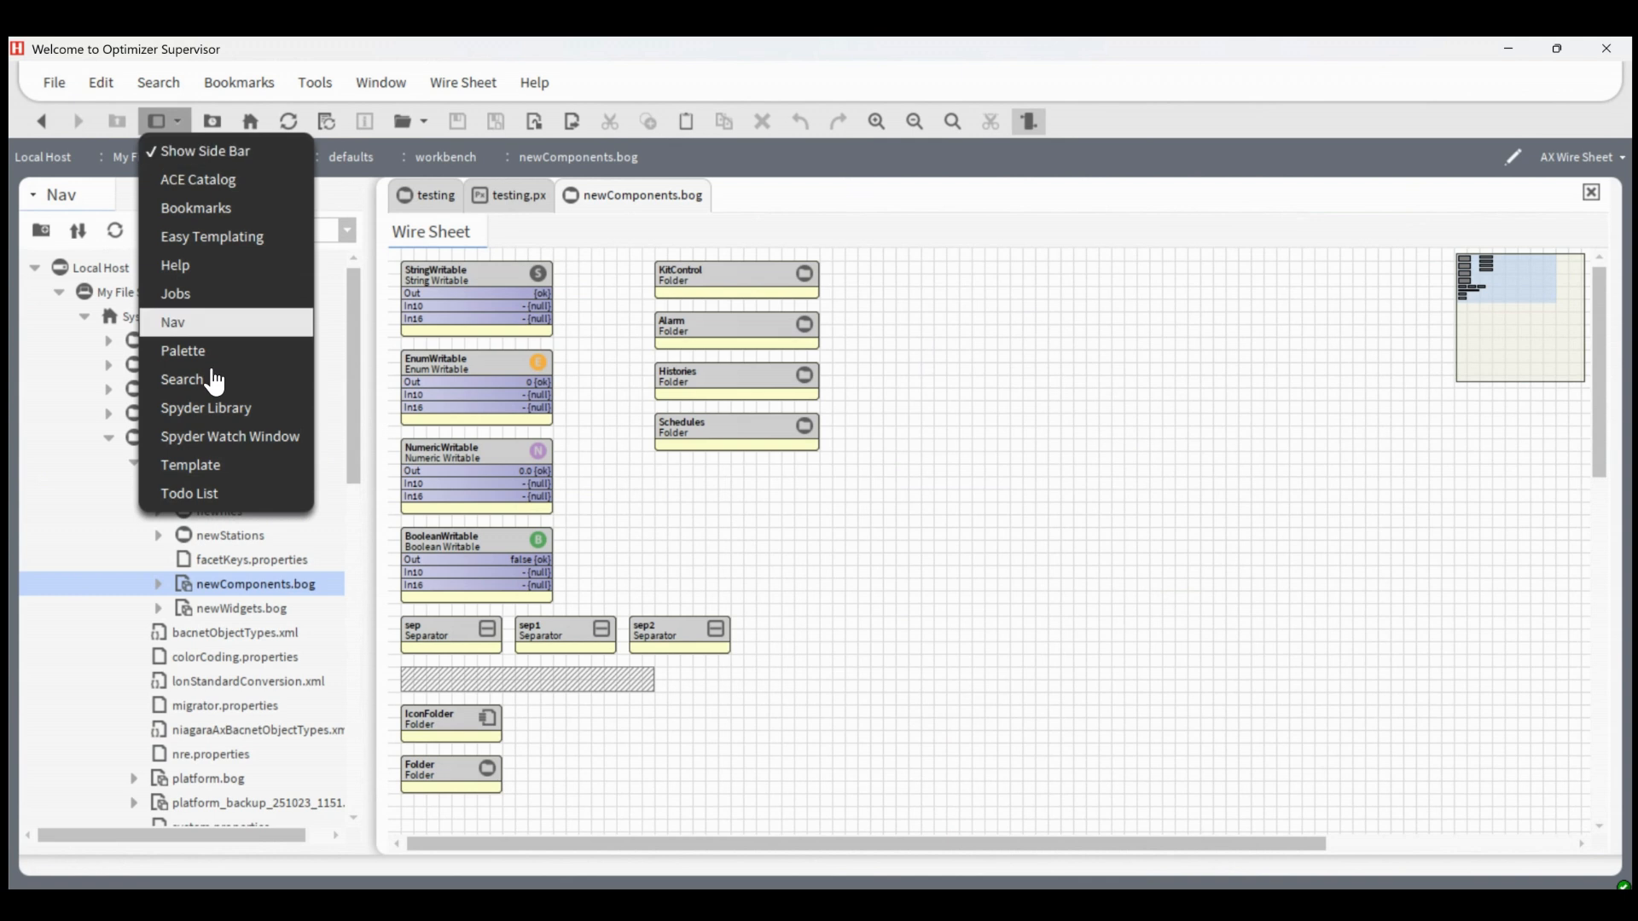
left_click(219, 352)
left_click(202, 565)
scroll(231, 674, "up", 2)
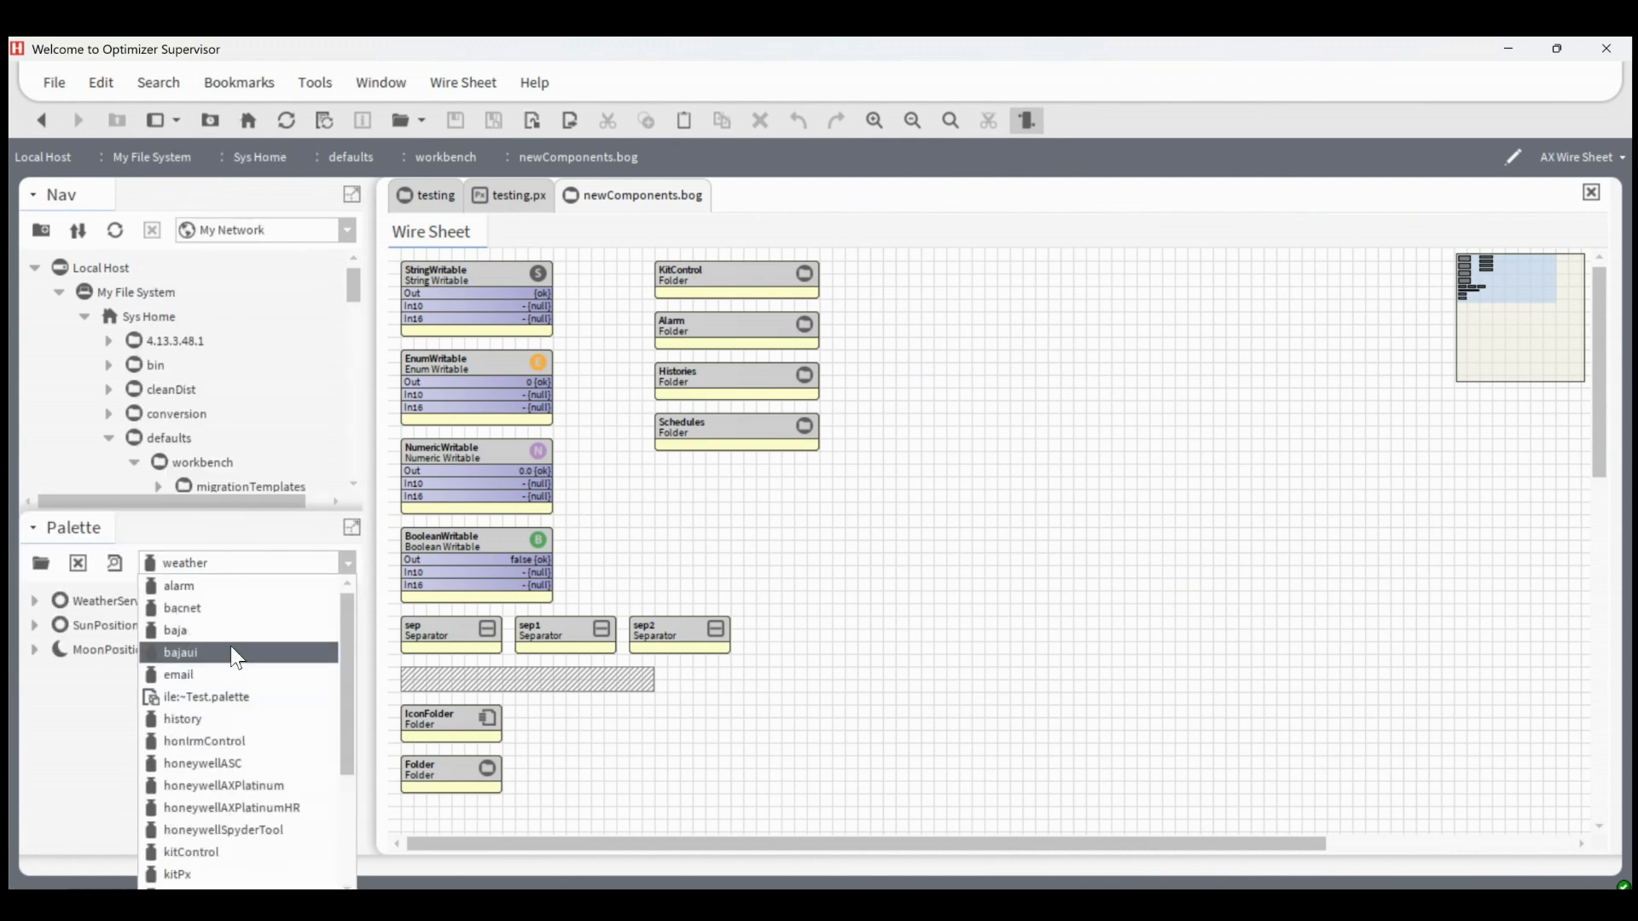
left_click(213, 695)
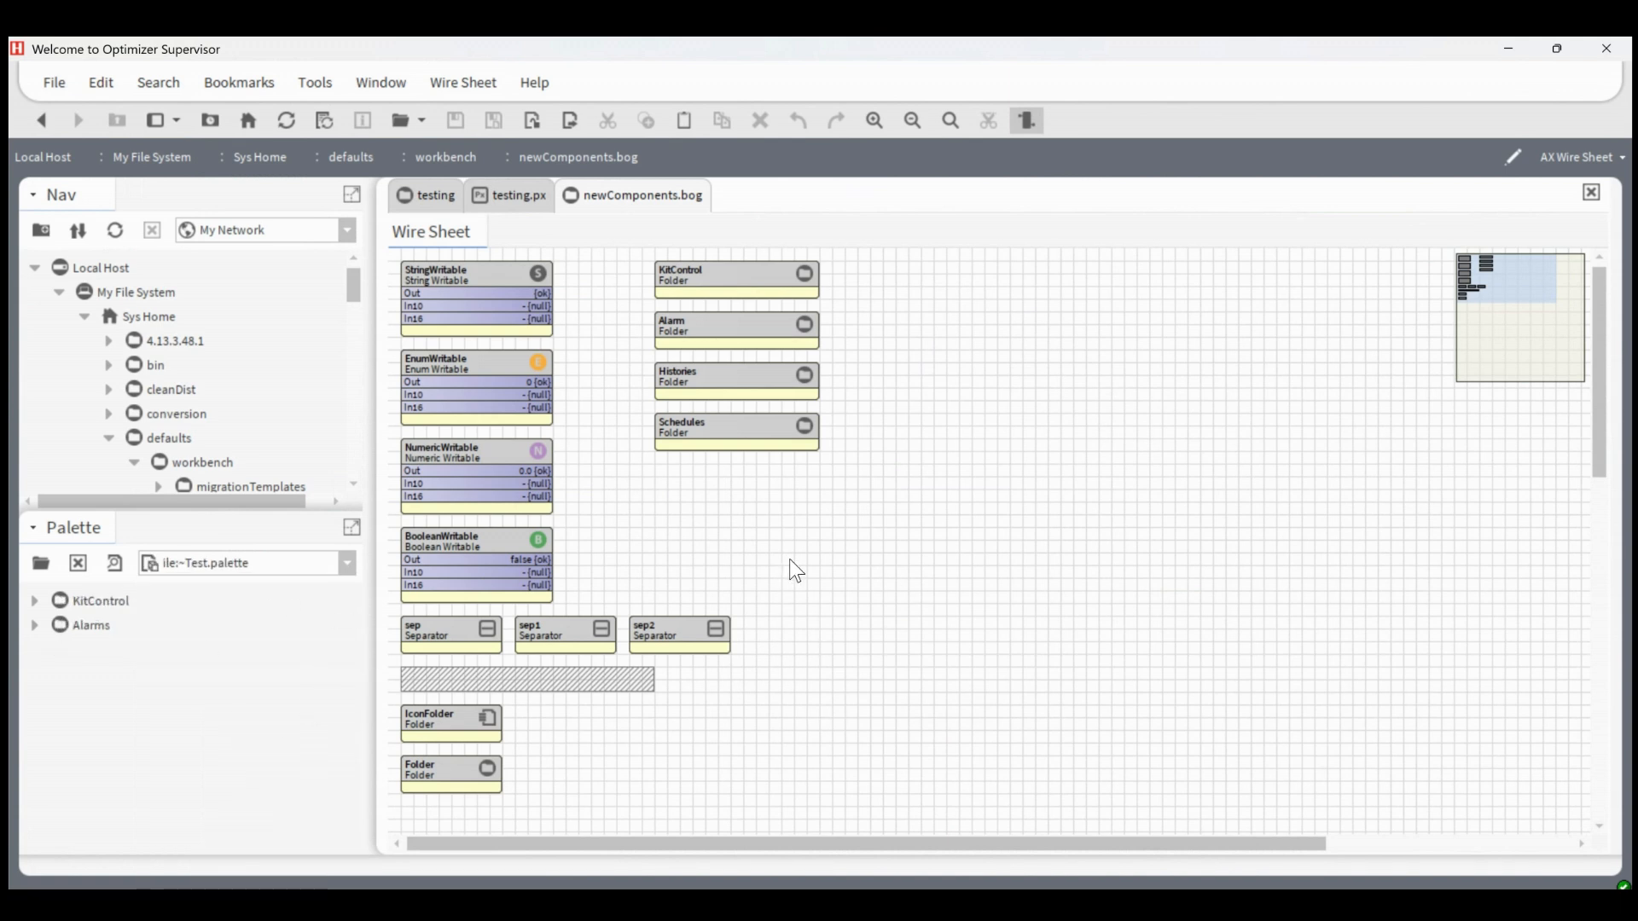
Duplicate the sep separator and place the copy in the empty area below and beyond the Schedules folder
right_click(478, 636)
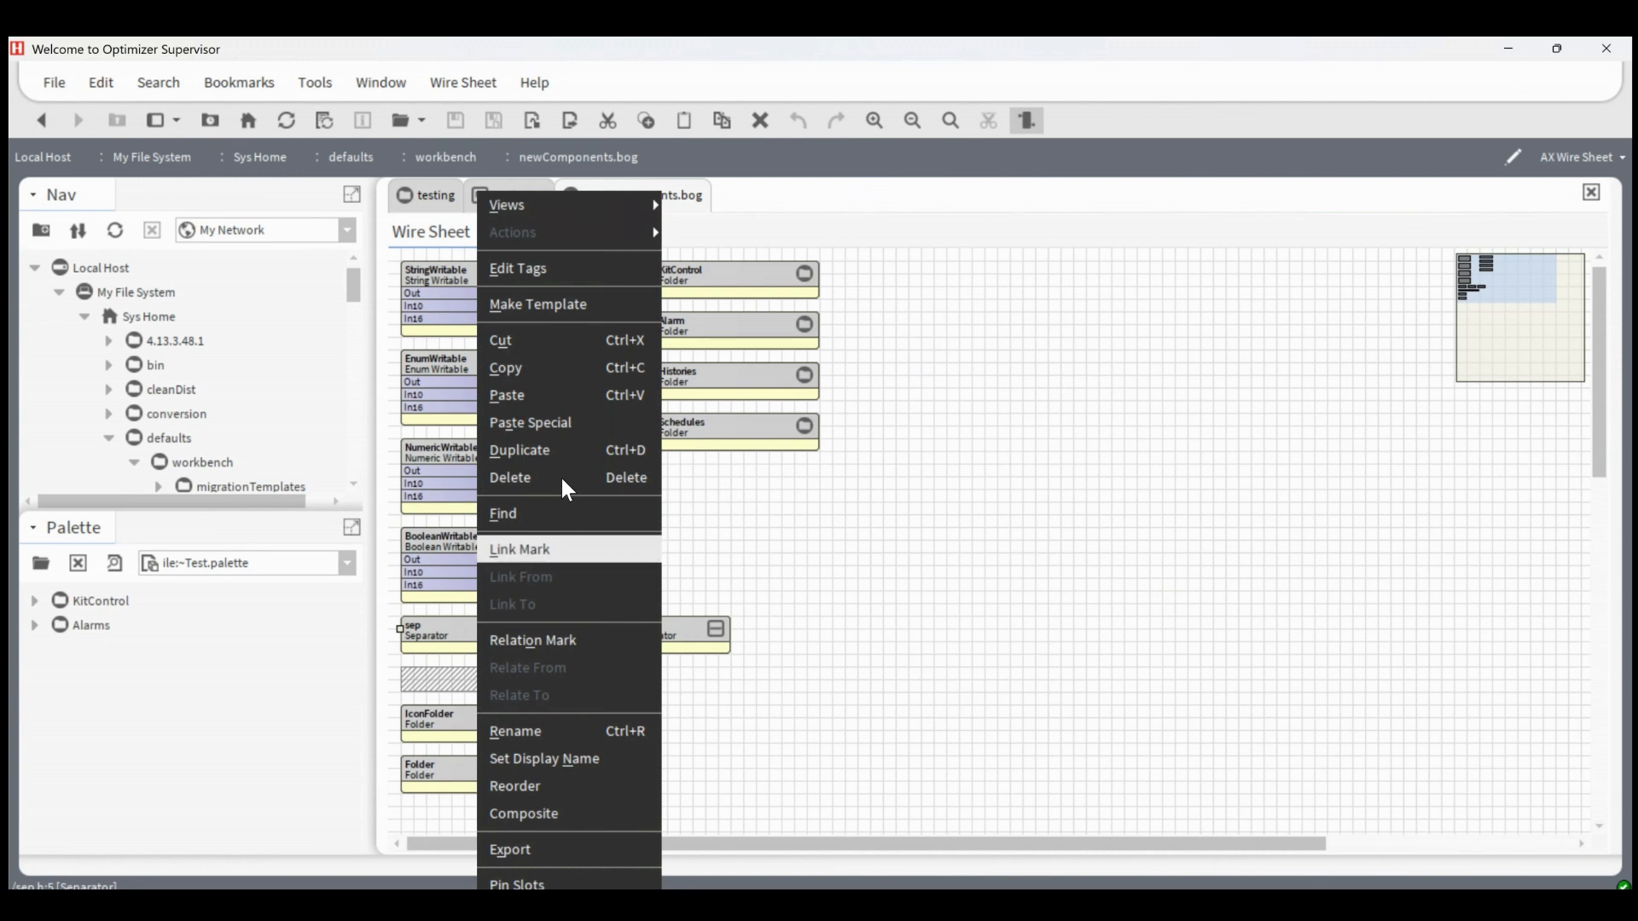
left_click(563, 450)
left_click(790, 498)
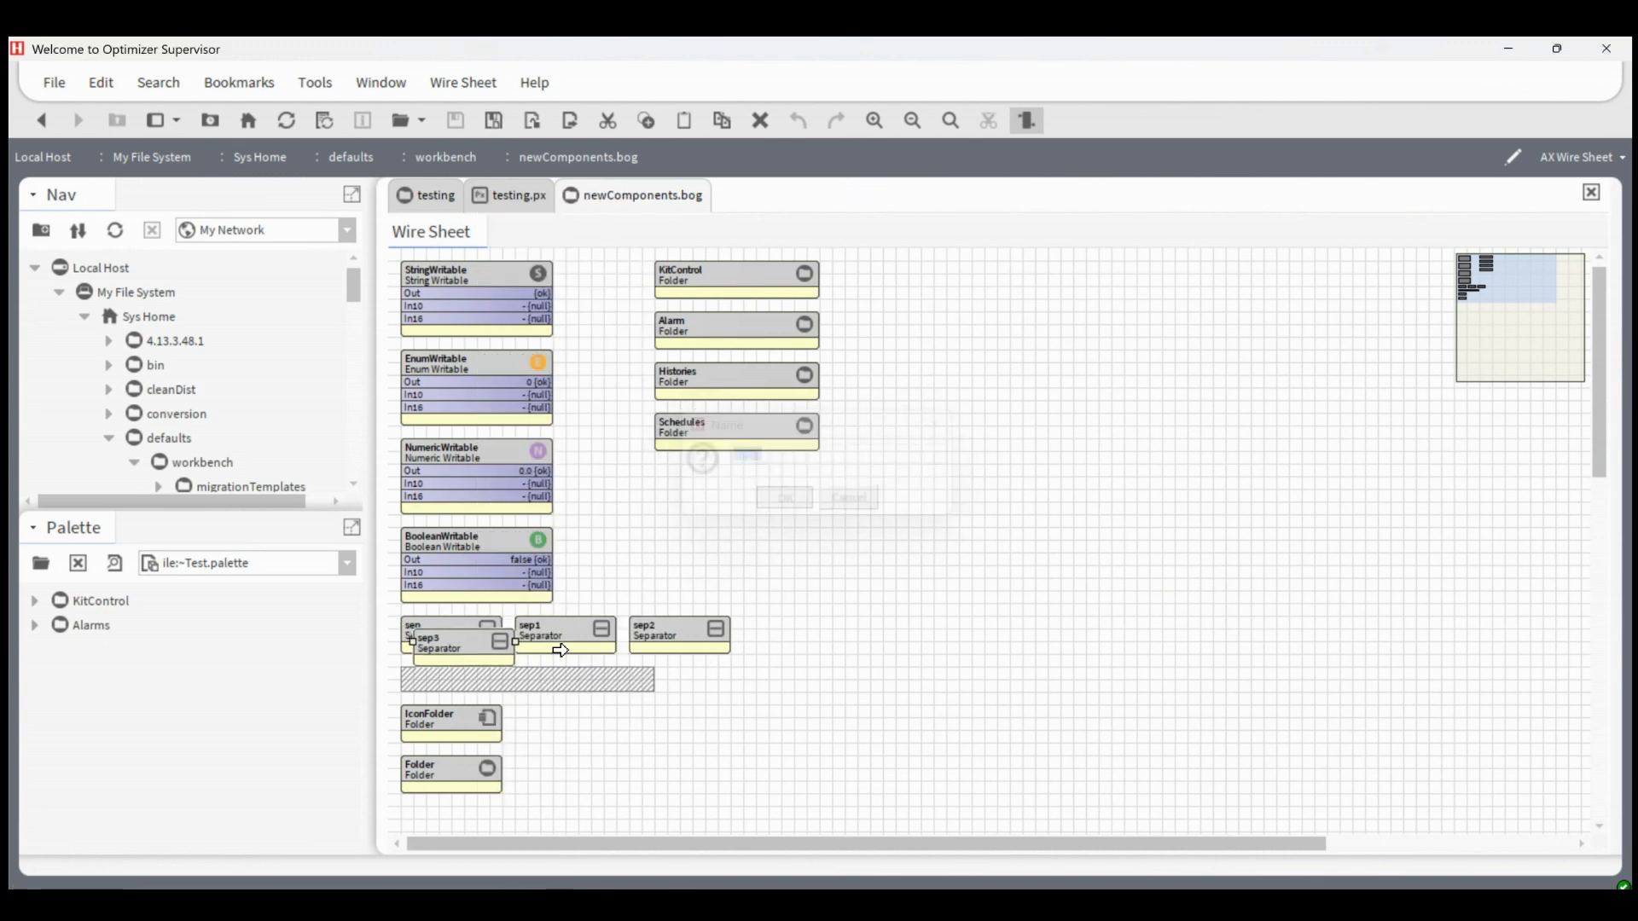
left_click_drag(464, 648, 885, 576)
left_click(852, 668)
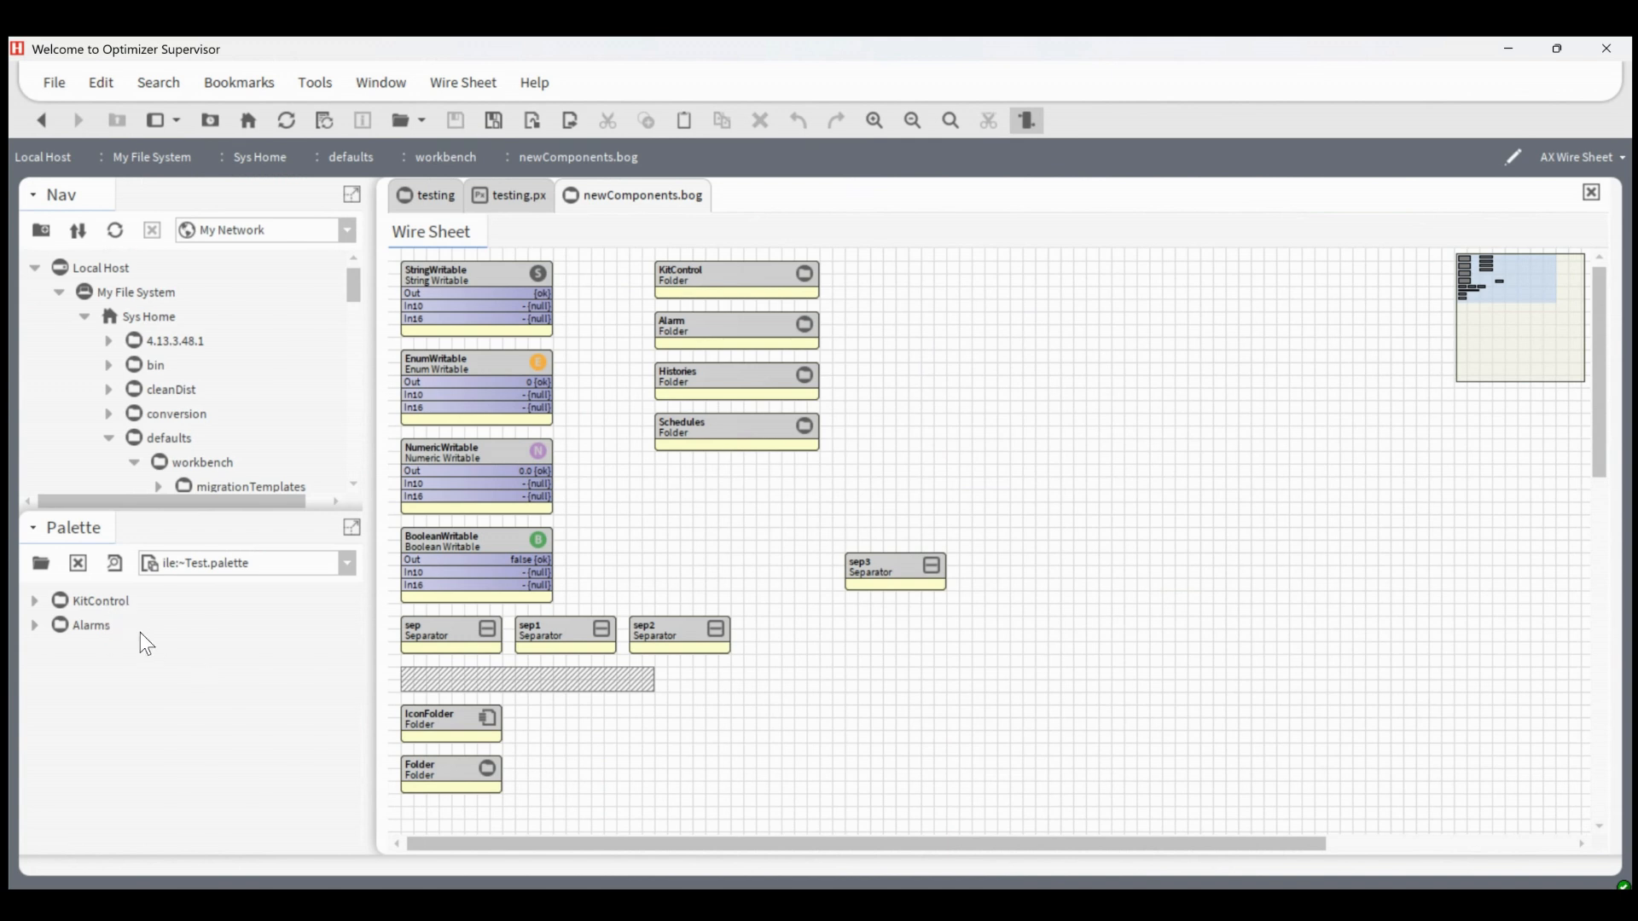
Add the palette's KitControl folder to the wire sheet under the new separator, naming it KitControl2
left_click_drag(92, 600, 872, 613)
left_click(861, 453)
key("BackSpace")
type("2")
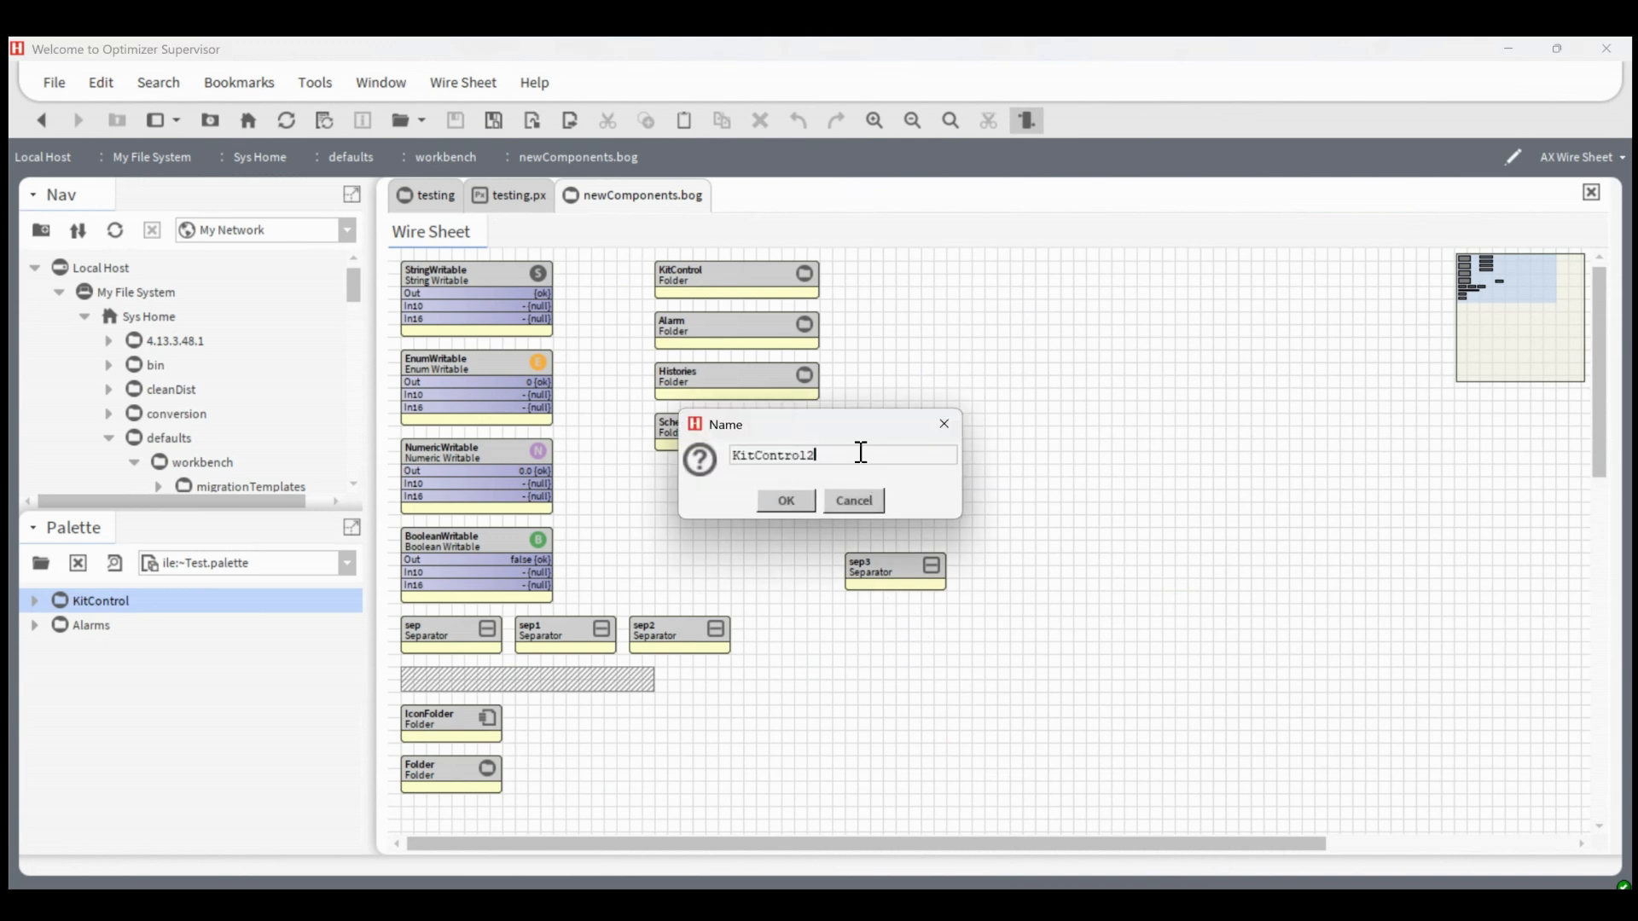
left_click(791, 507)
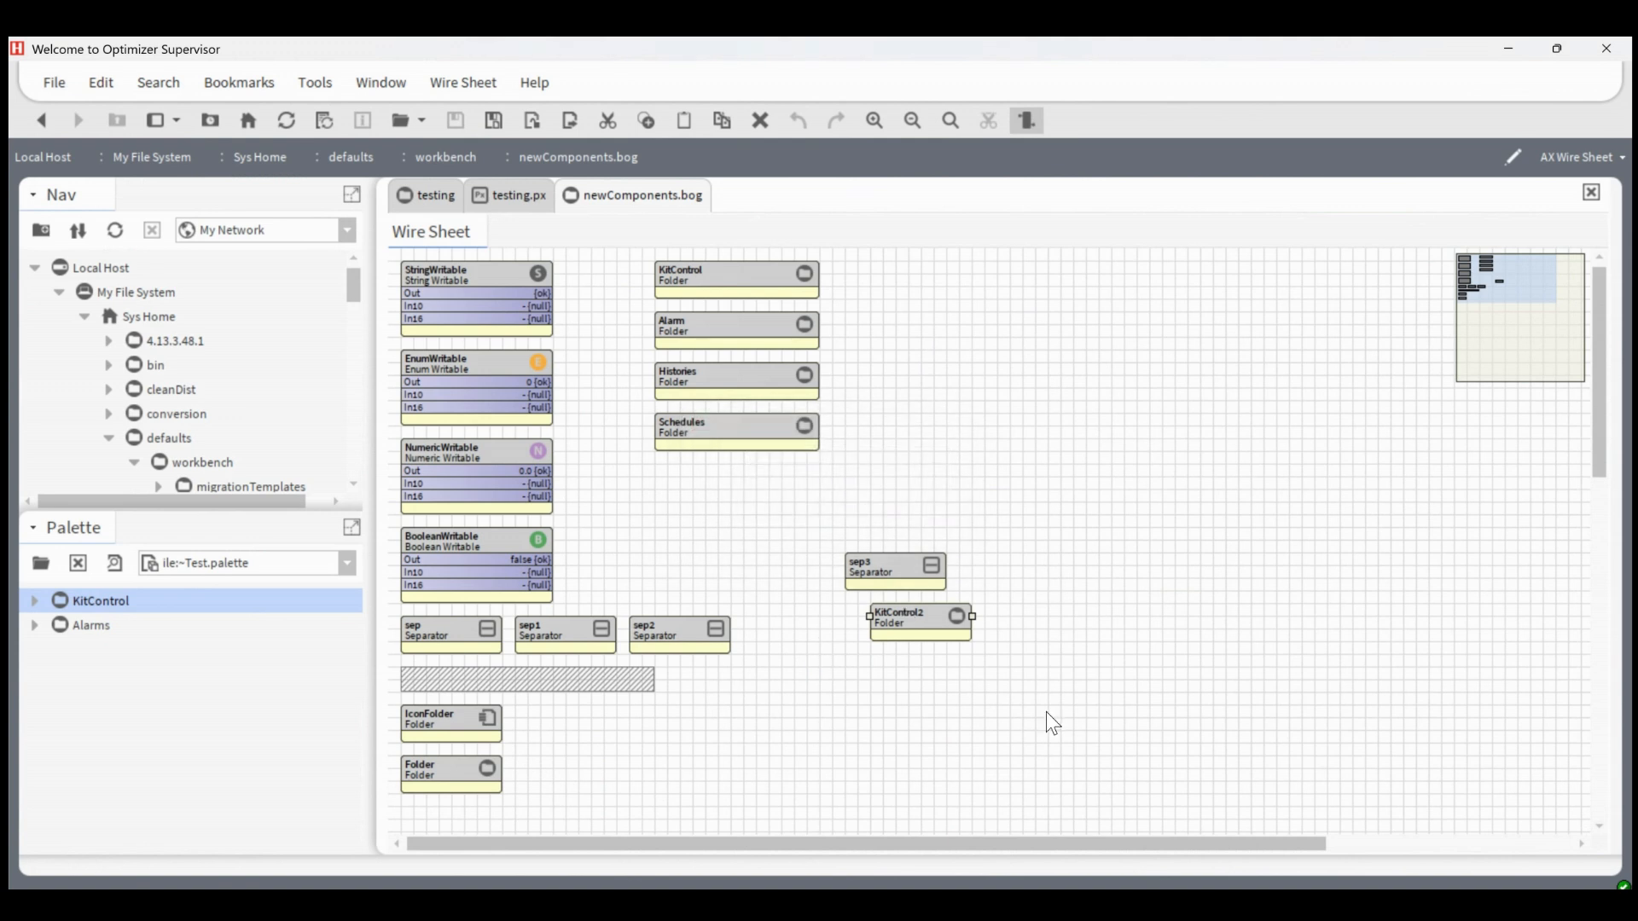
Review the component order, keeping the new separator directly before KitControl2, and save newComponents.bog
right_click(1070, 572)
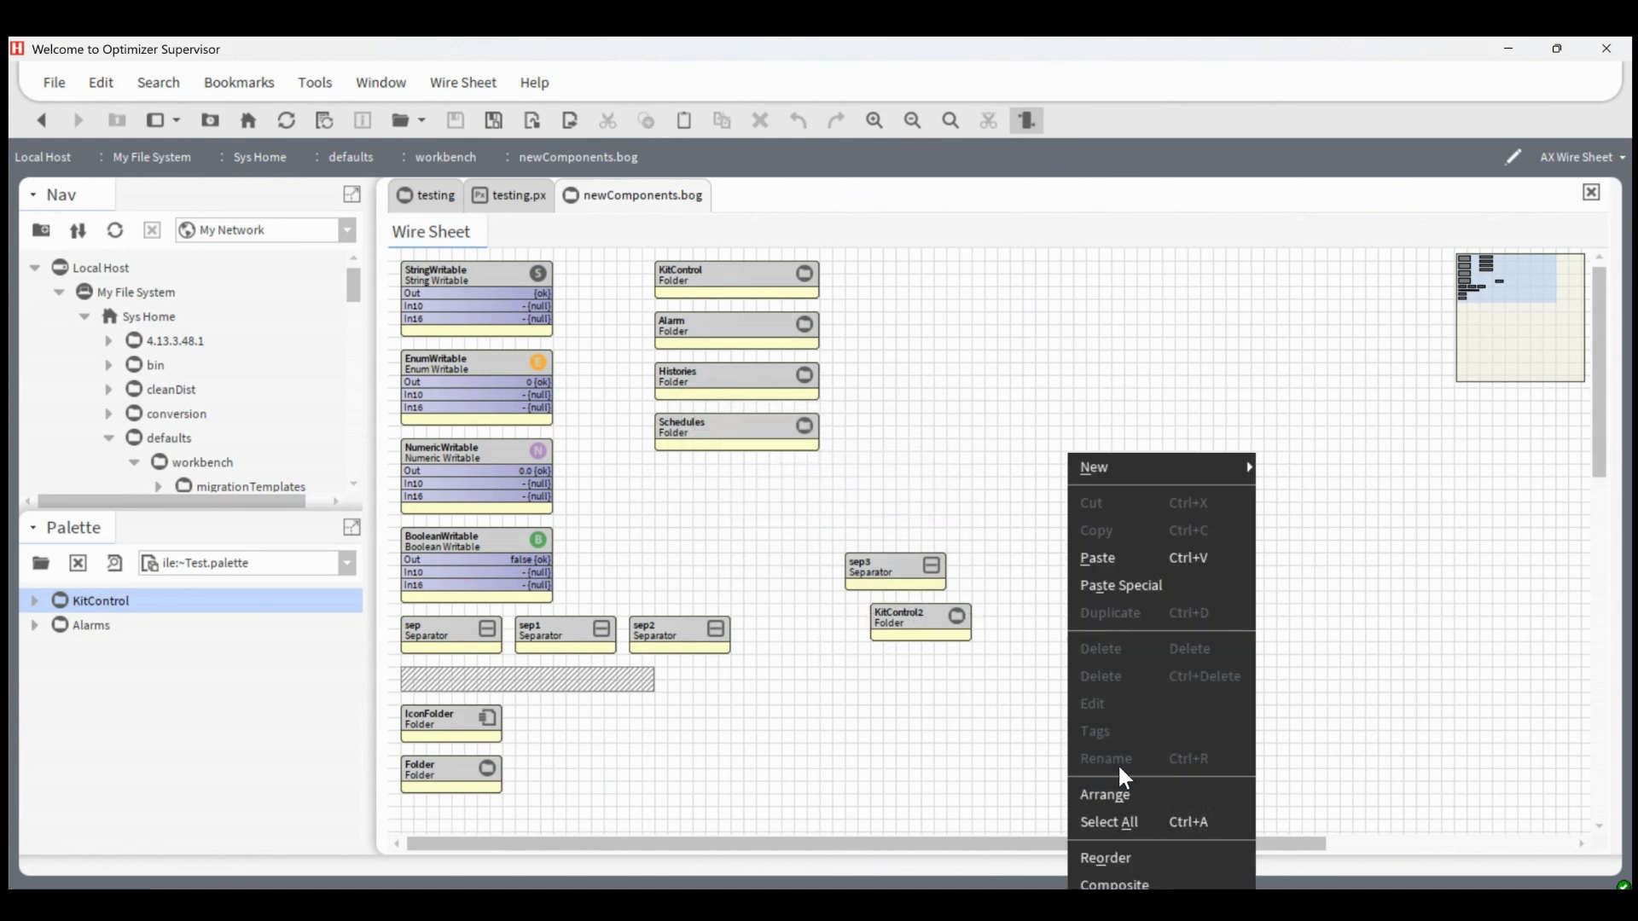
left_click(1147, 870)
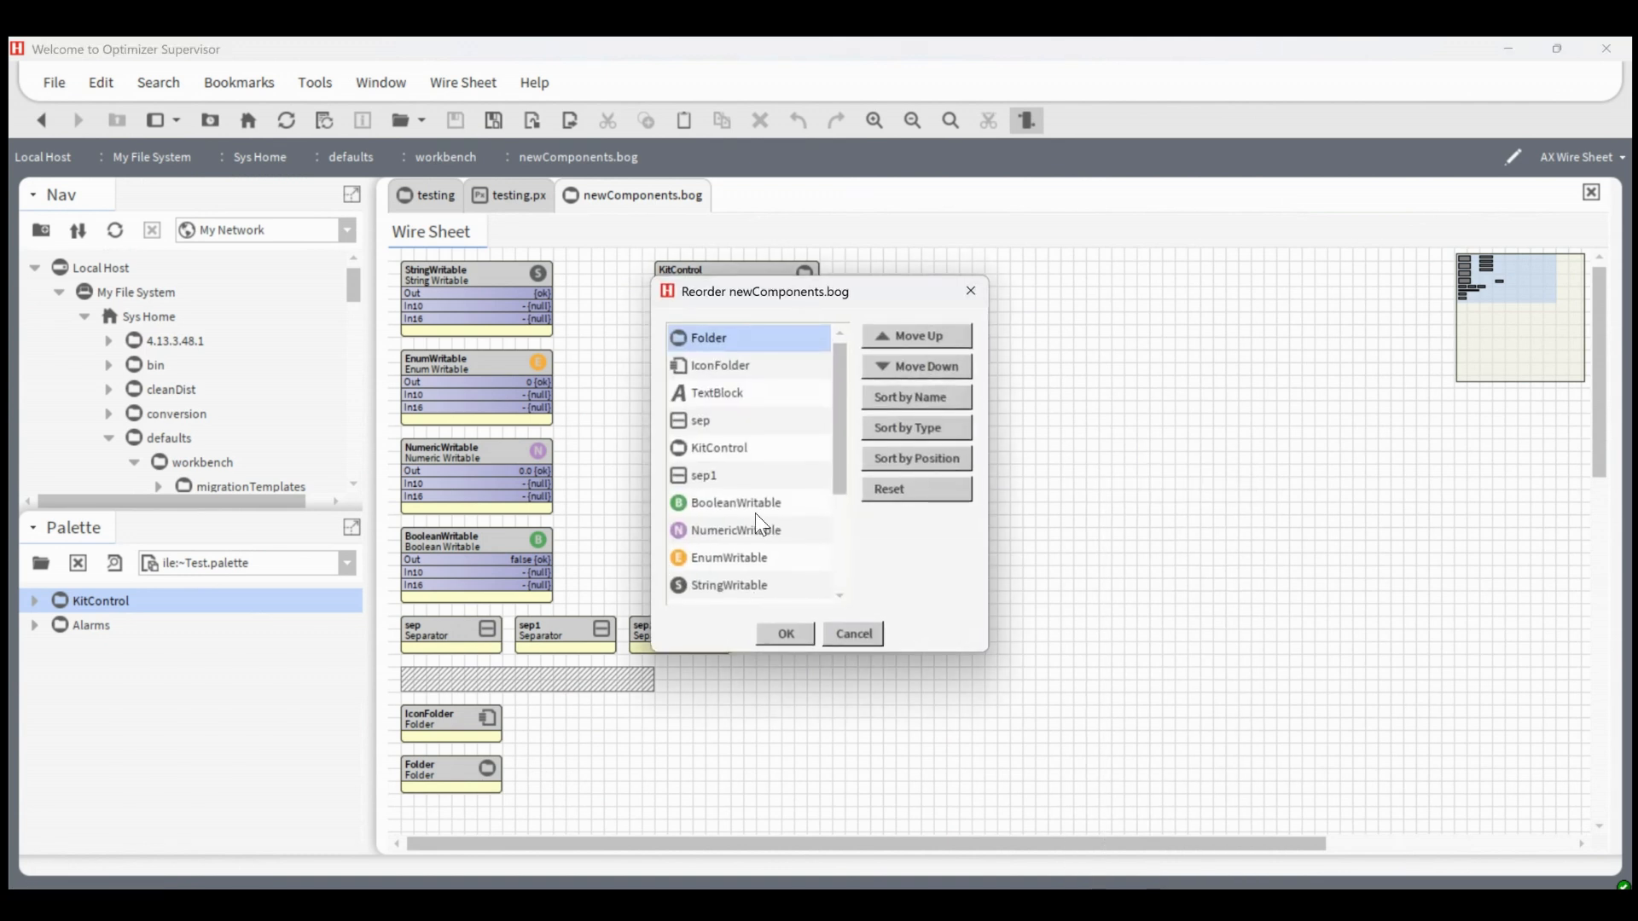
scroll(761, 500, "down", 4)
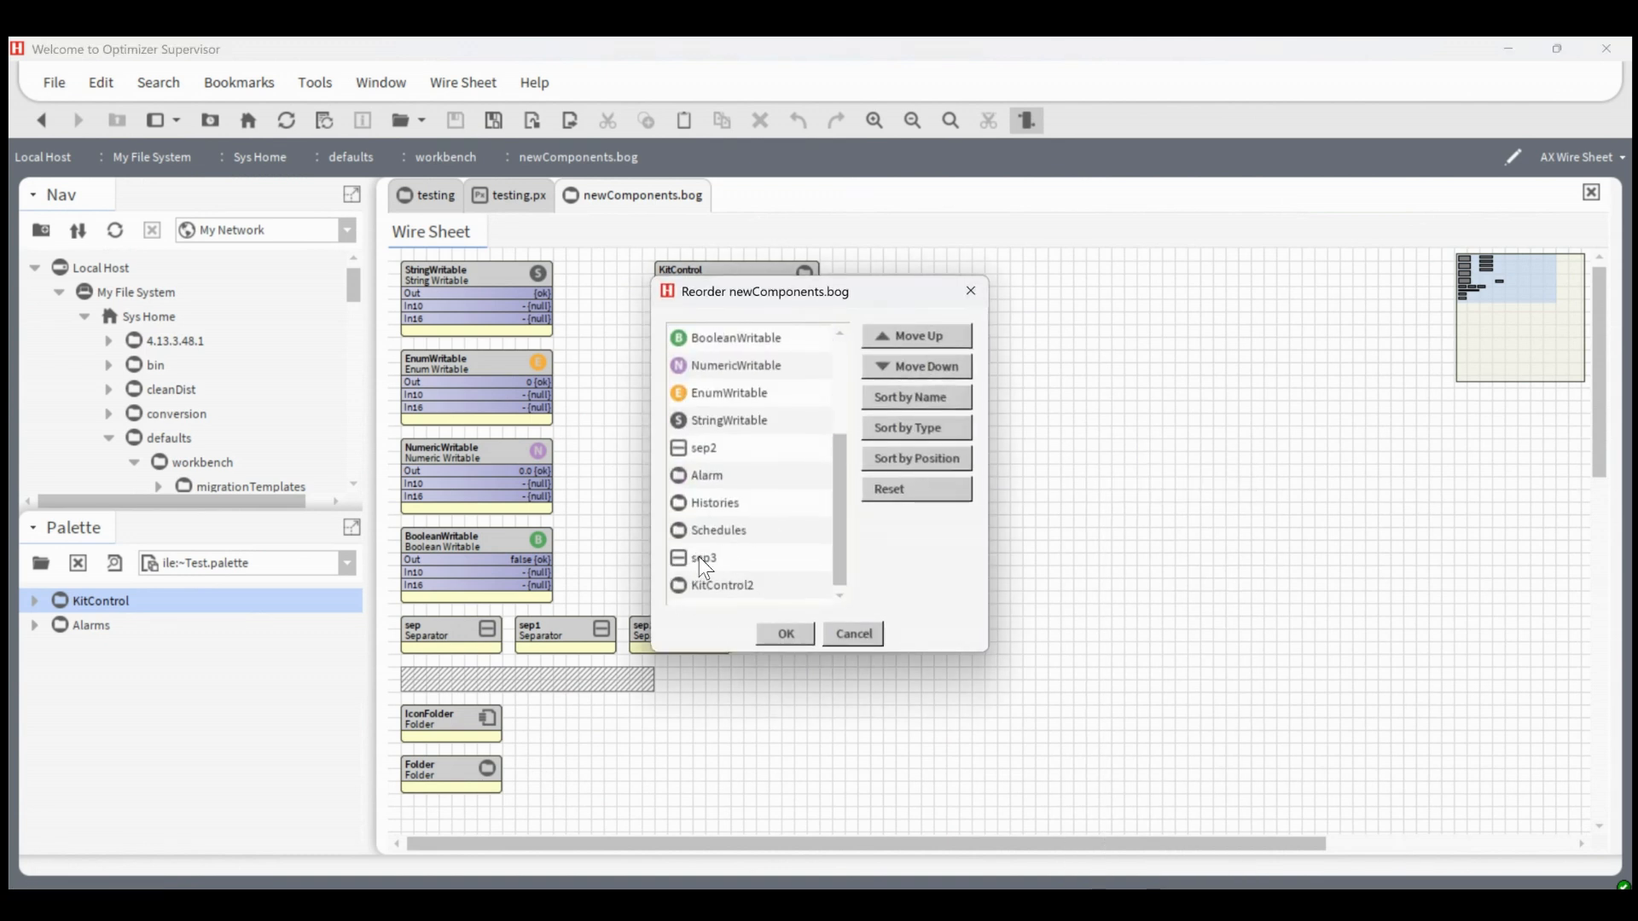
left_click(702, 561)
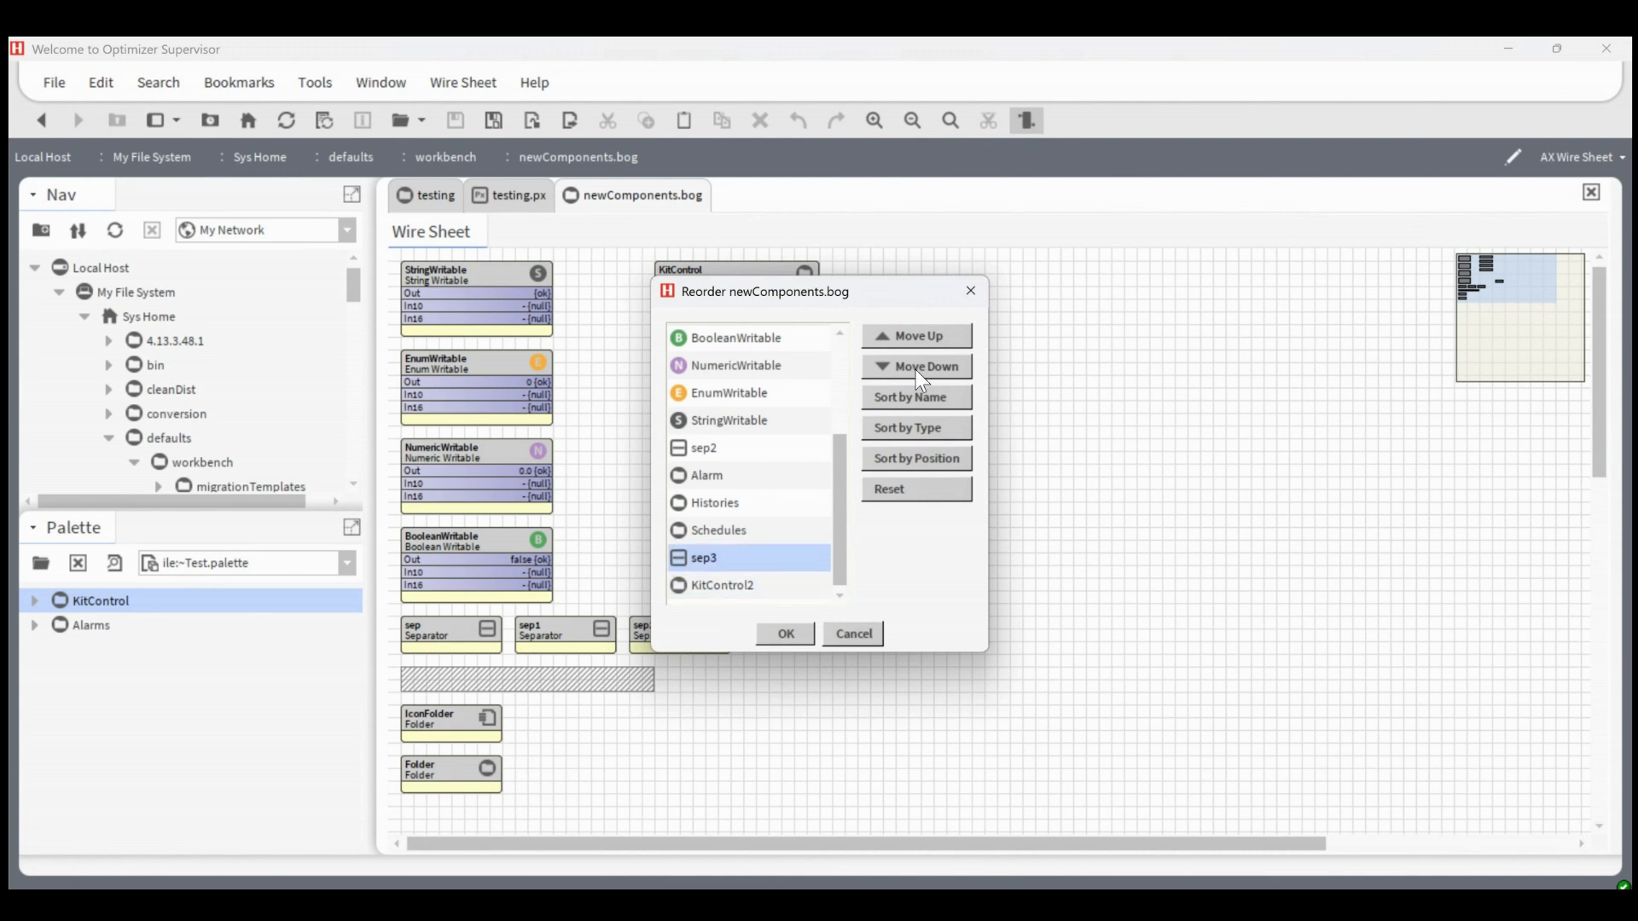
scroll(730, 474, "up", 3)
scroll(717, 482, "down", 3)
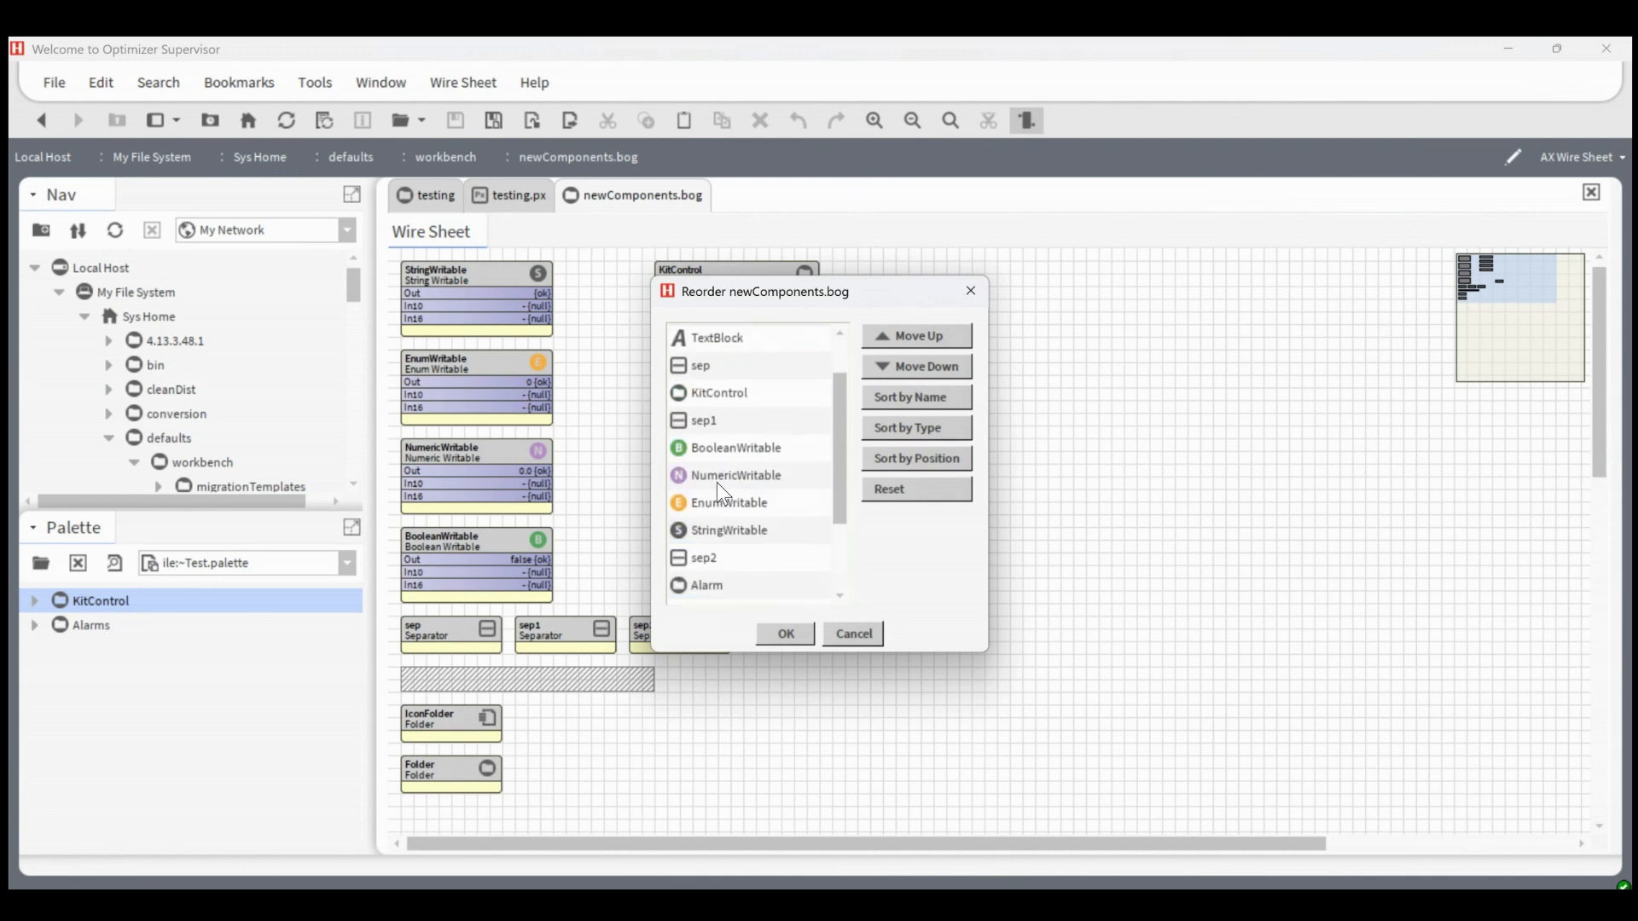
left_click(785, 634)
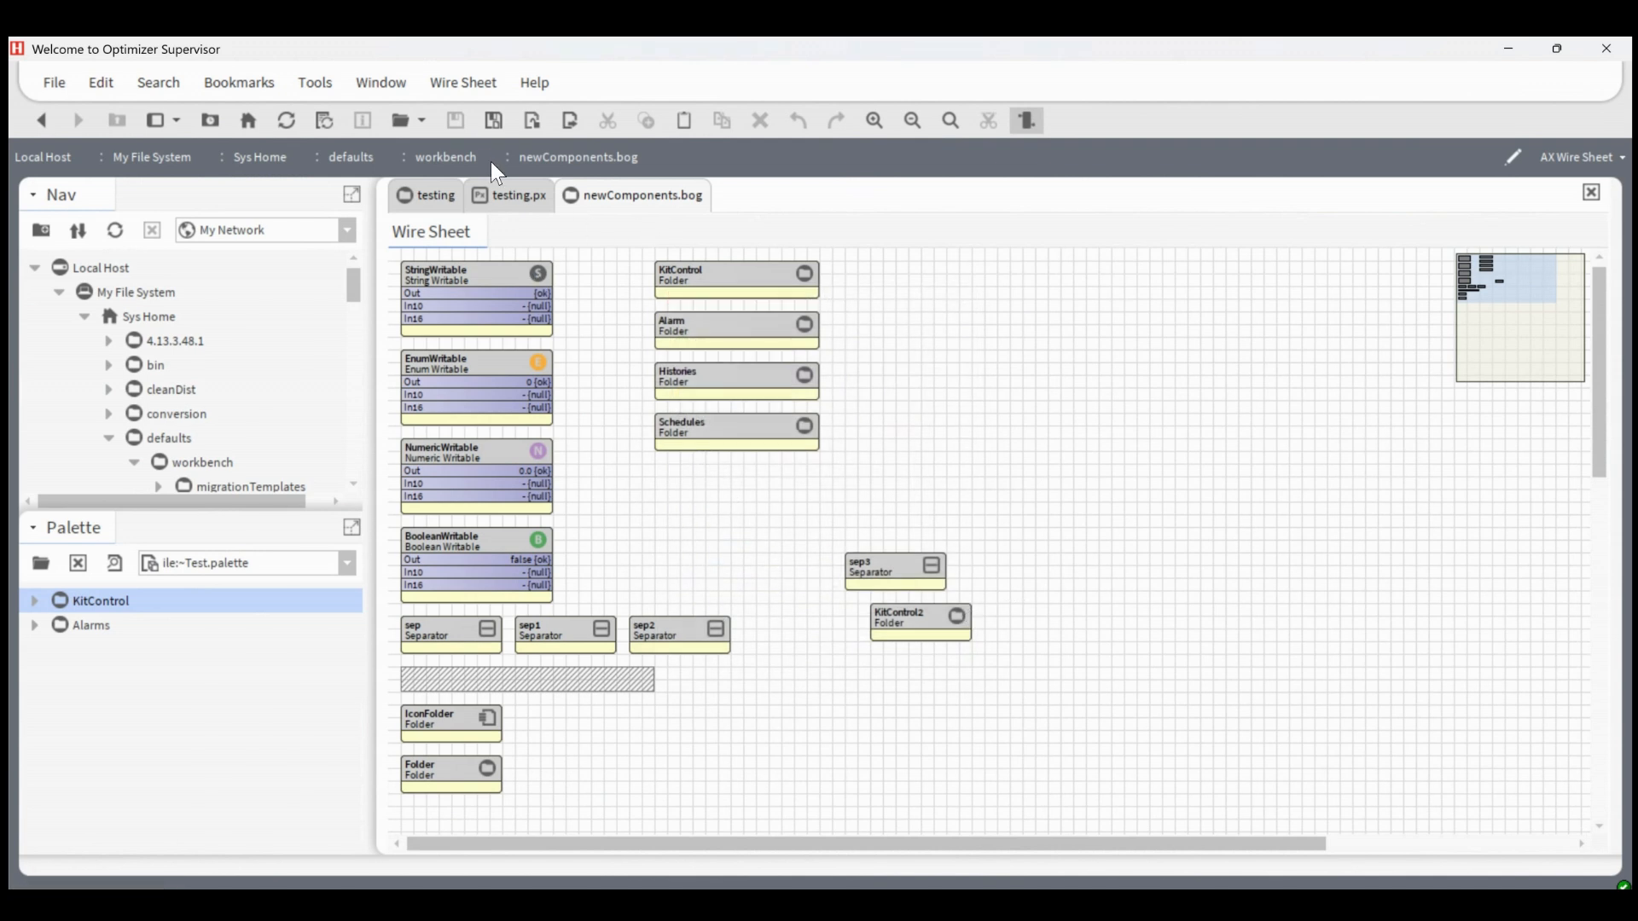
left_click(495, 121)
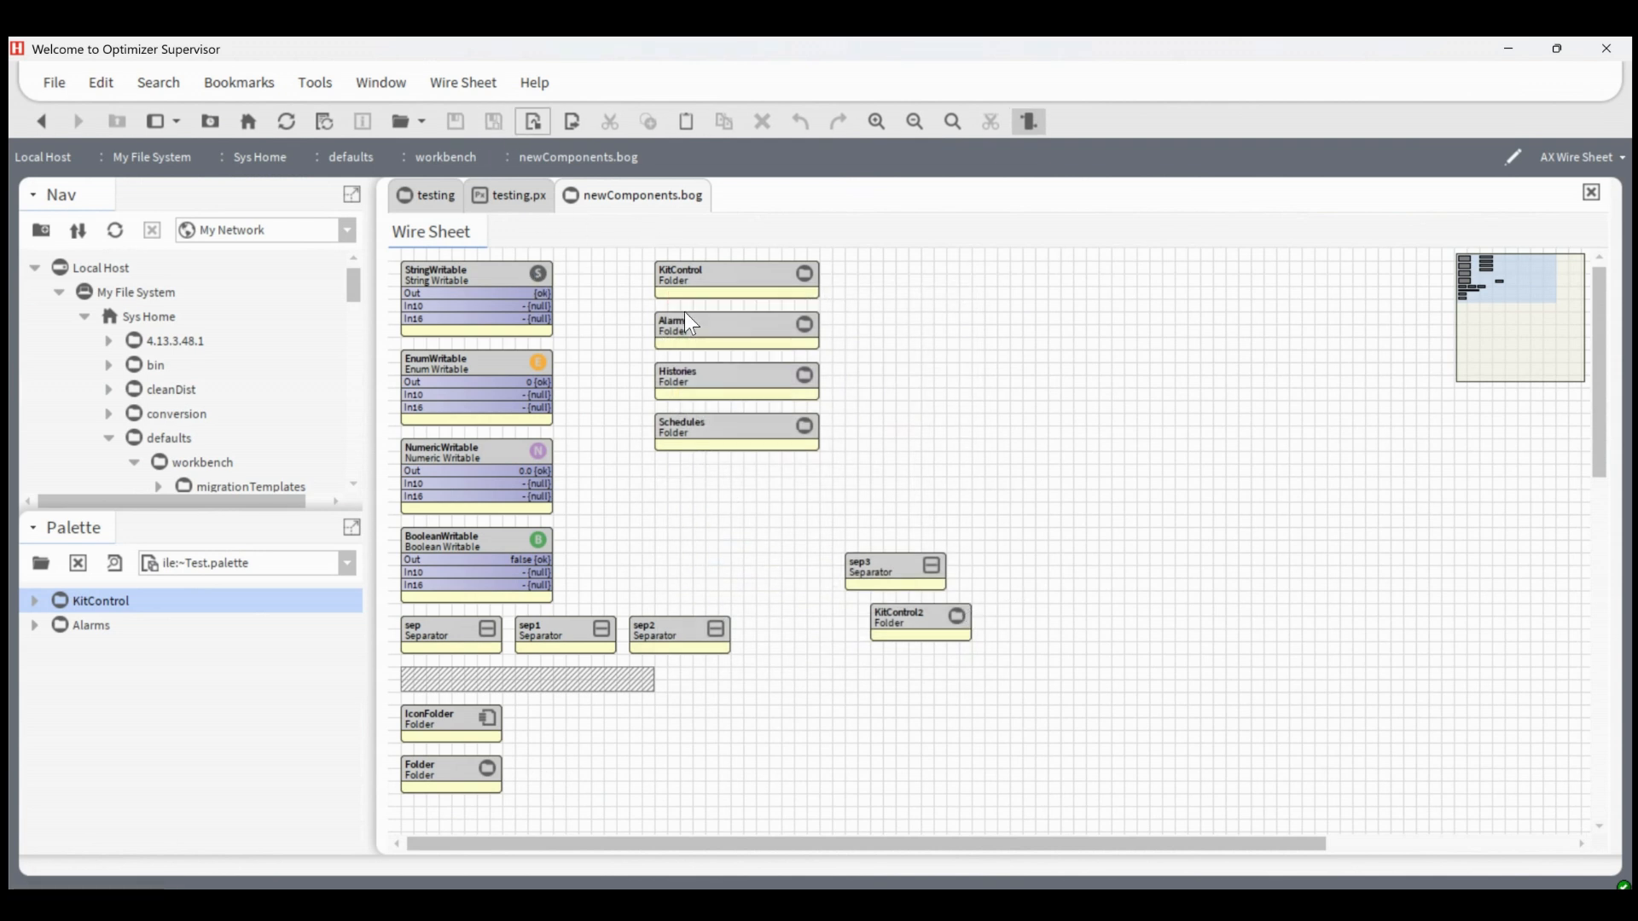
Examine the new-item choices of the wire sheet, including the Logic group inside KitControl2
right_click(1077, 454)
mouse_move(1094, 460)
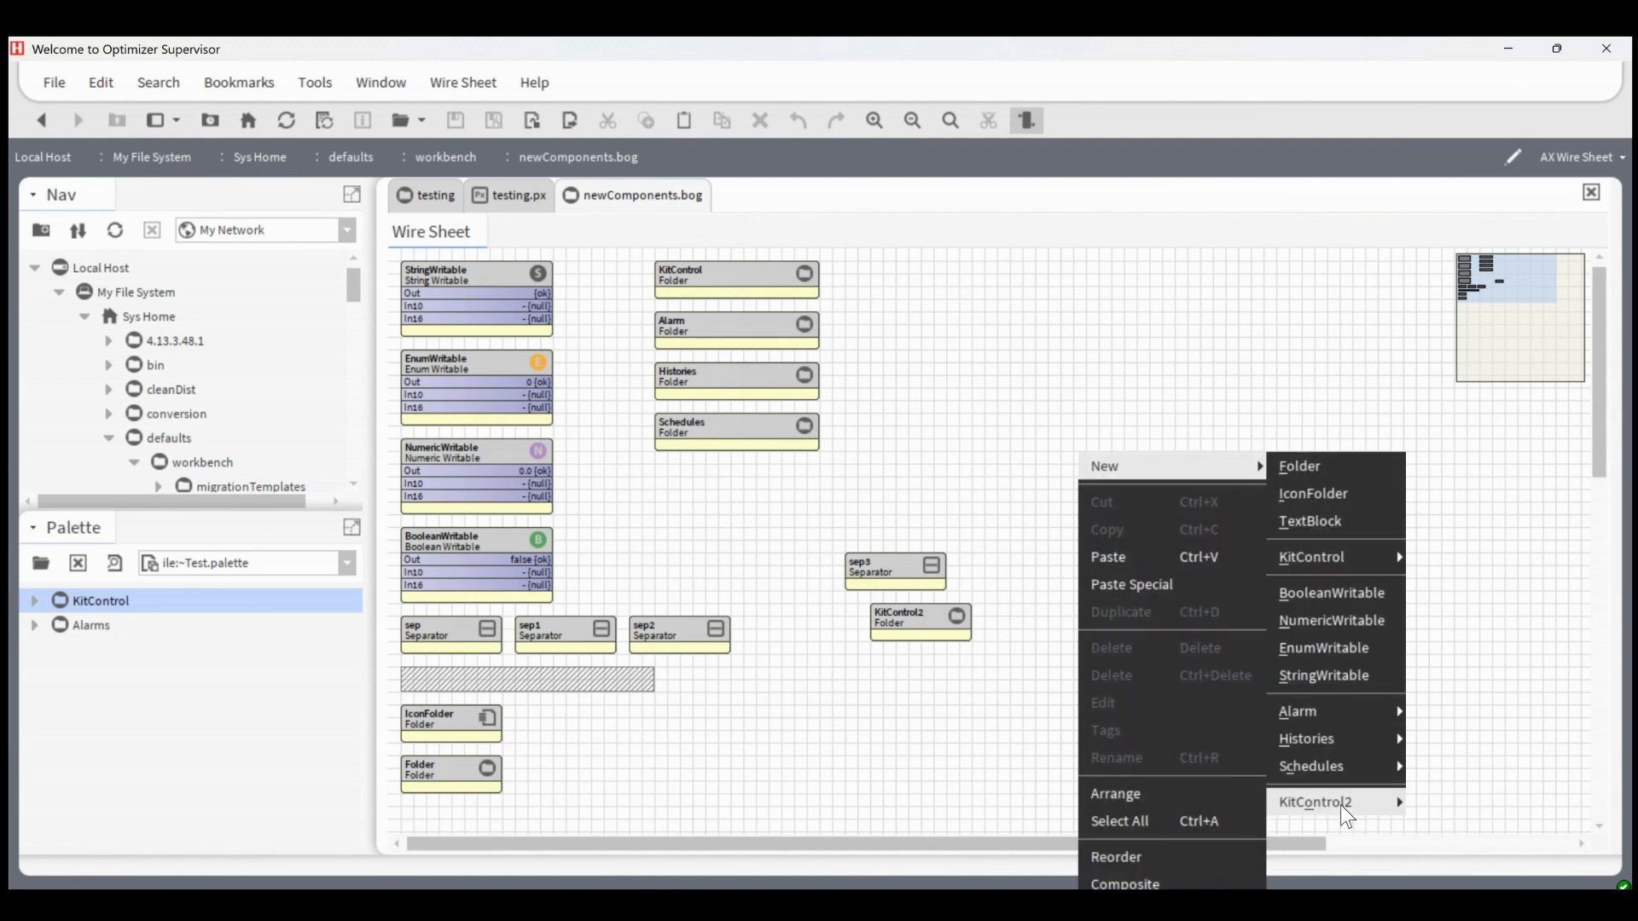
mouse_move(1347, 817)
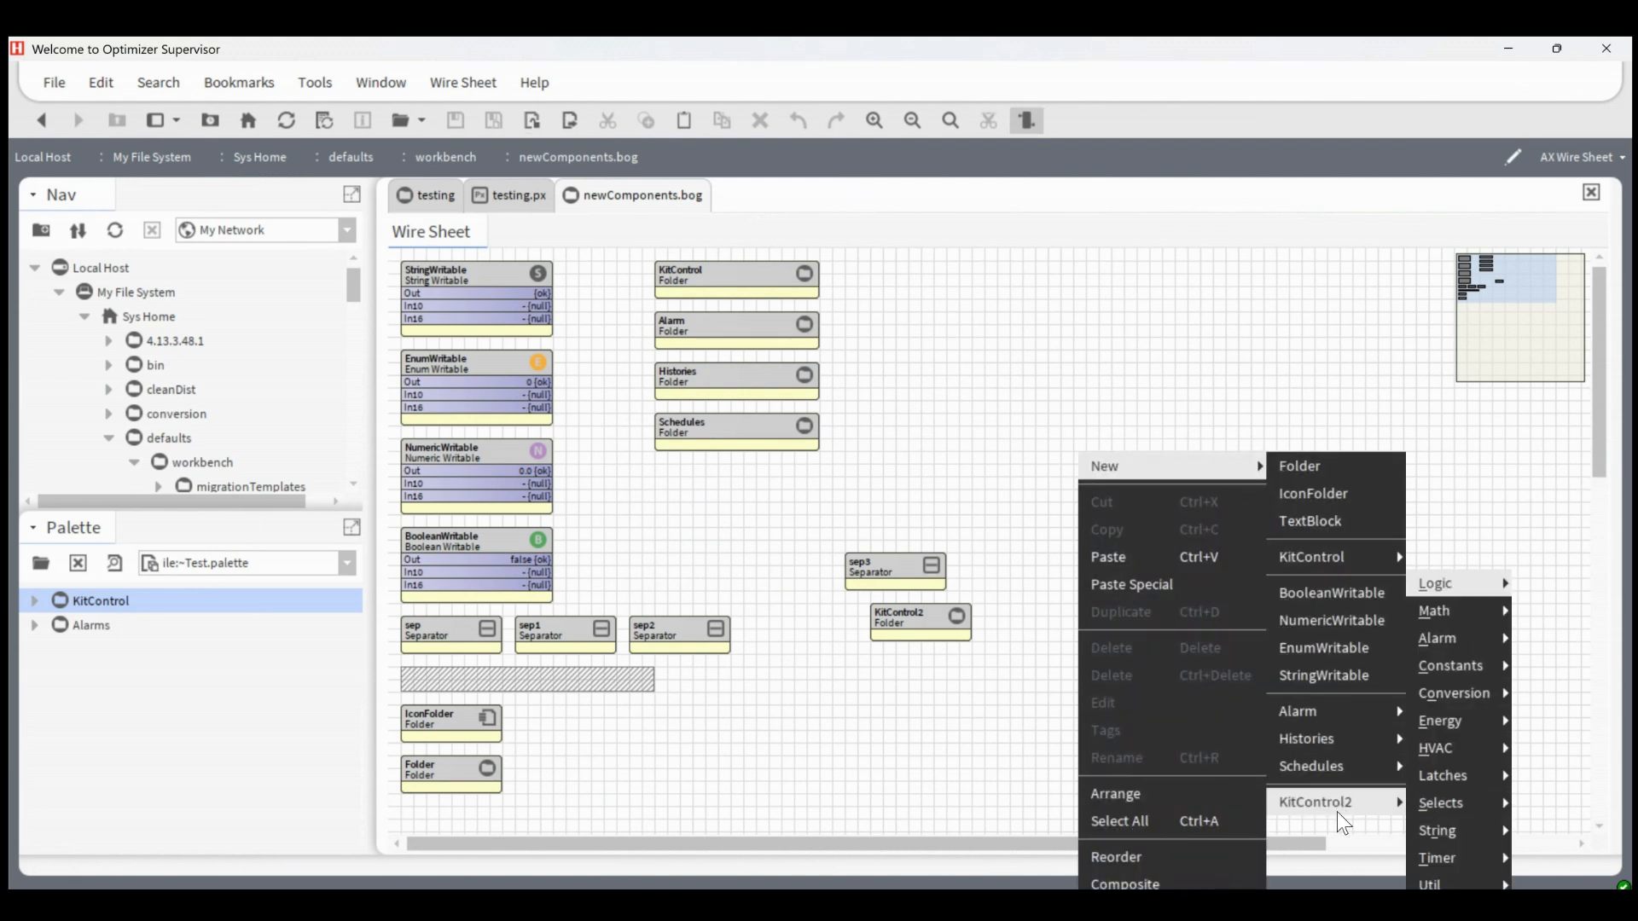
mouse_move(1450, 583)
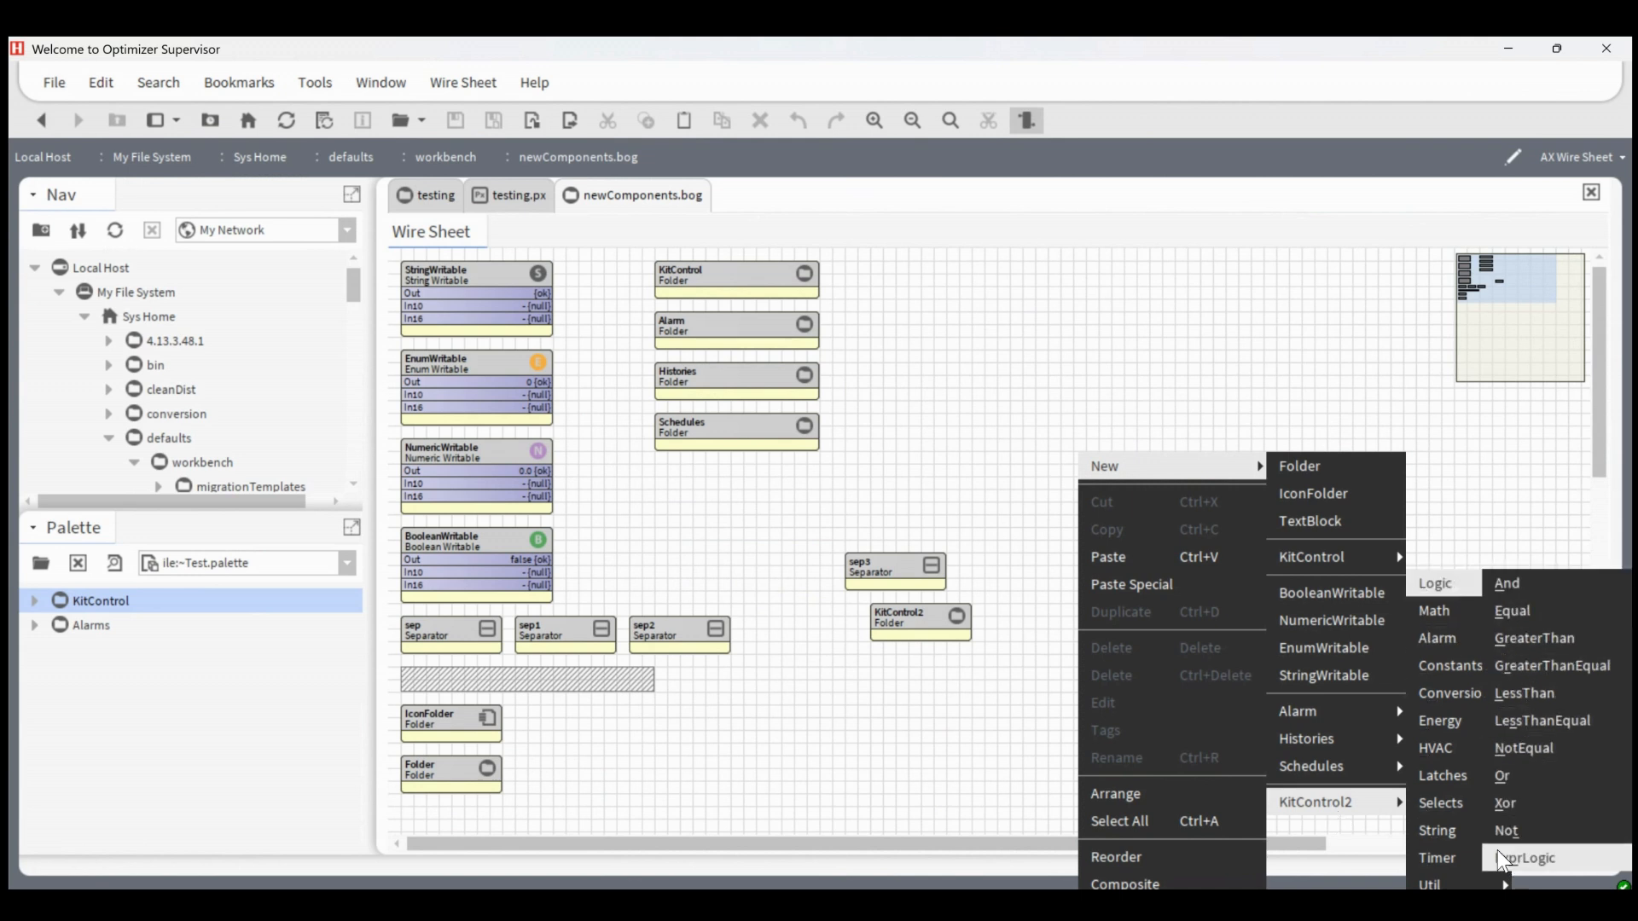
left_click(870, 481)
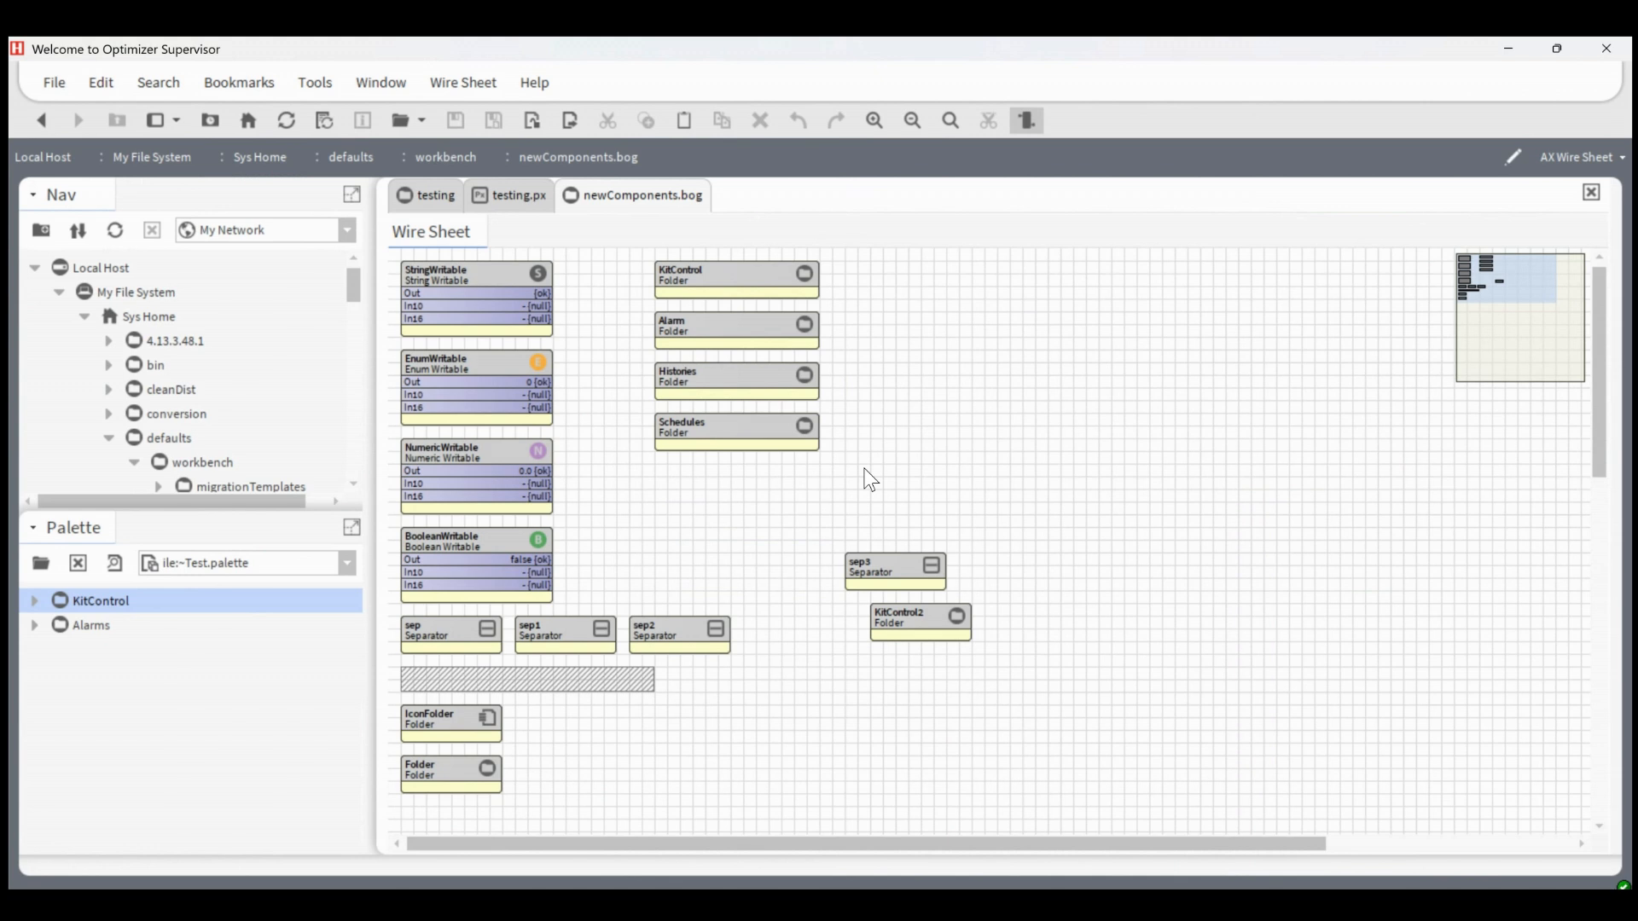
Enlarge the navigation tree and open newWidgets.bog from the defaults/workbench folder
left_click_drag(158, 515, 151, 689)
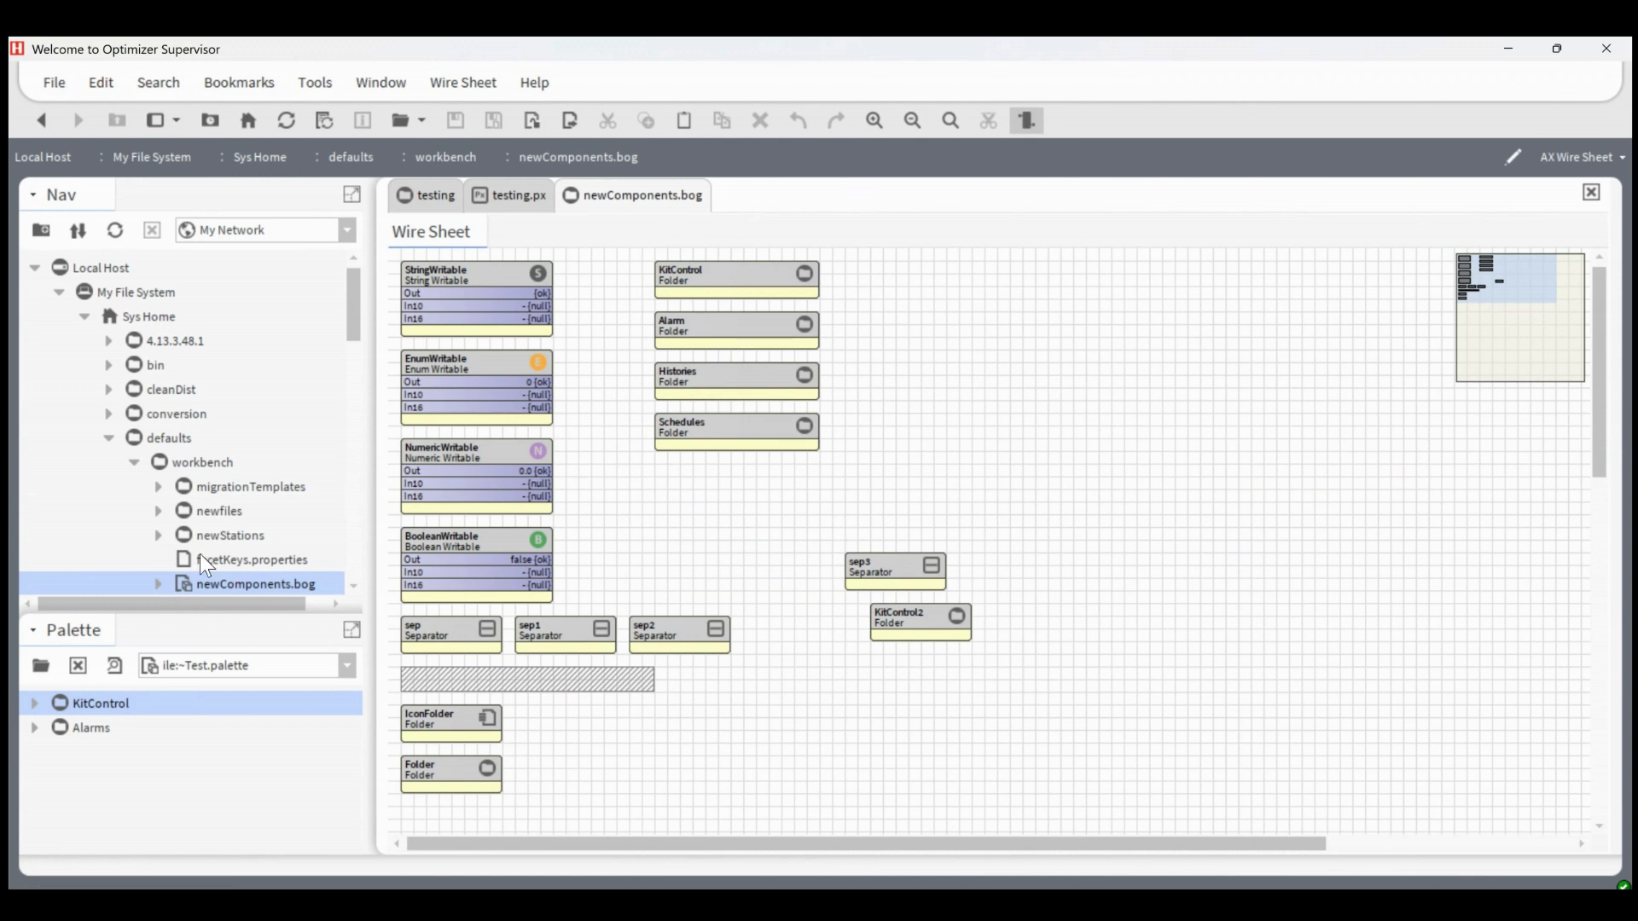
scroll(205, 567, "down", 1)
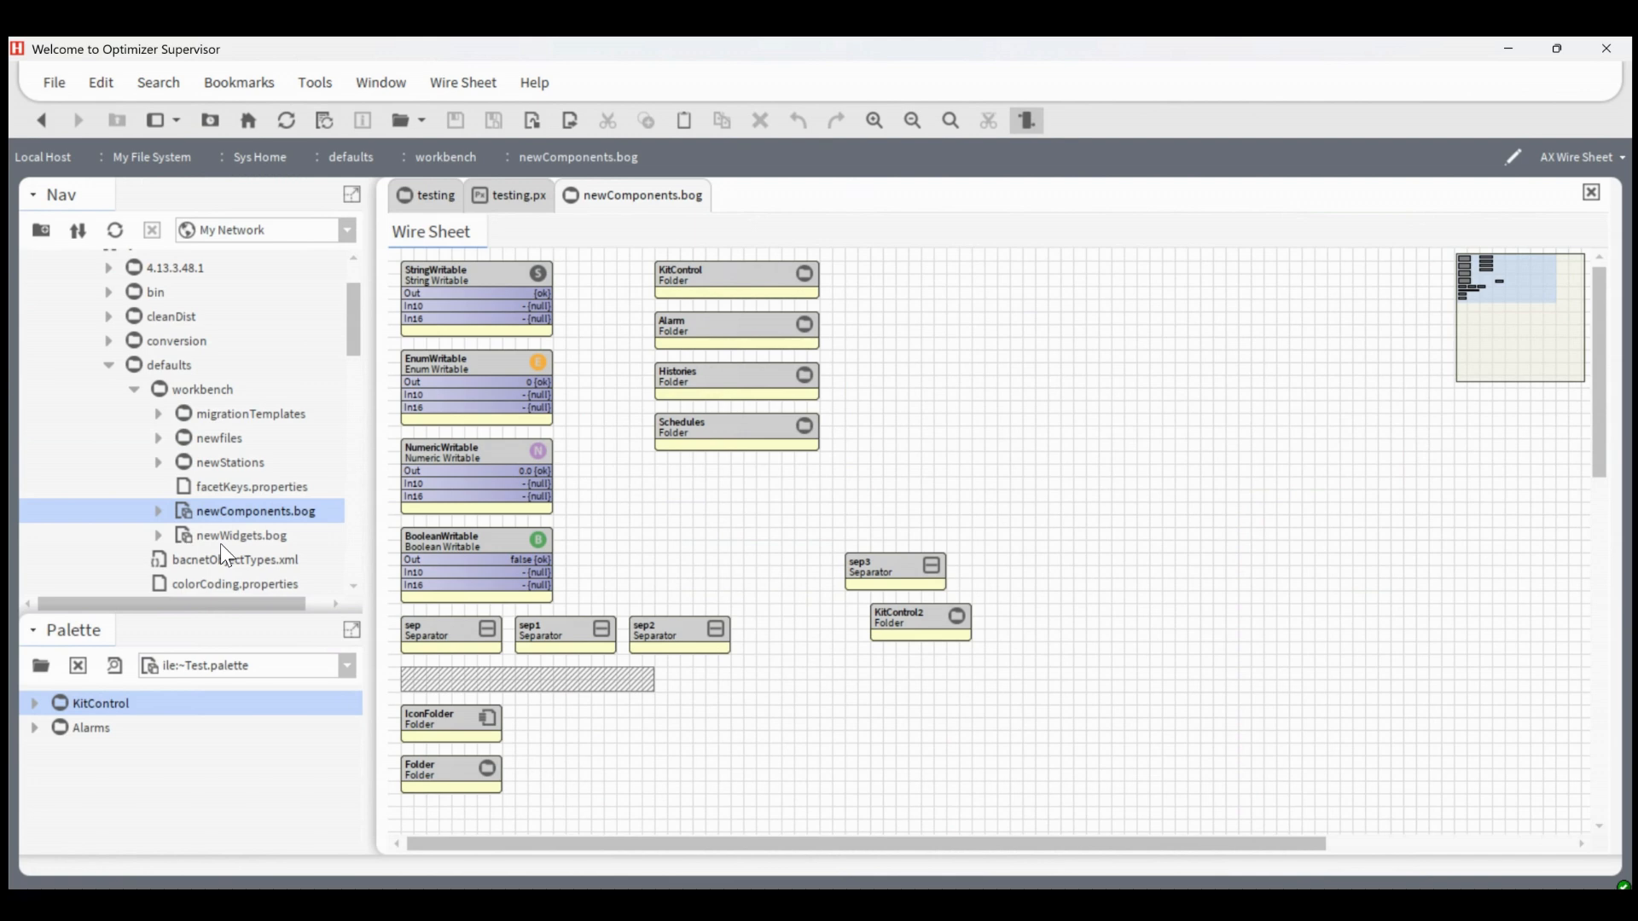
double_click(253, 535)
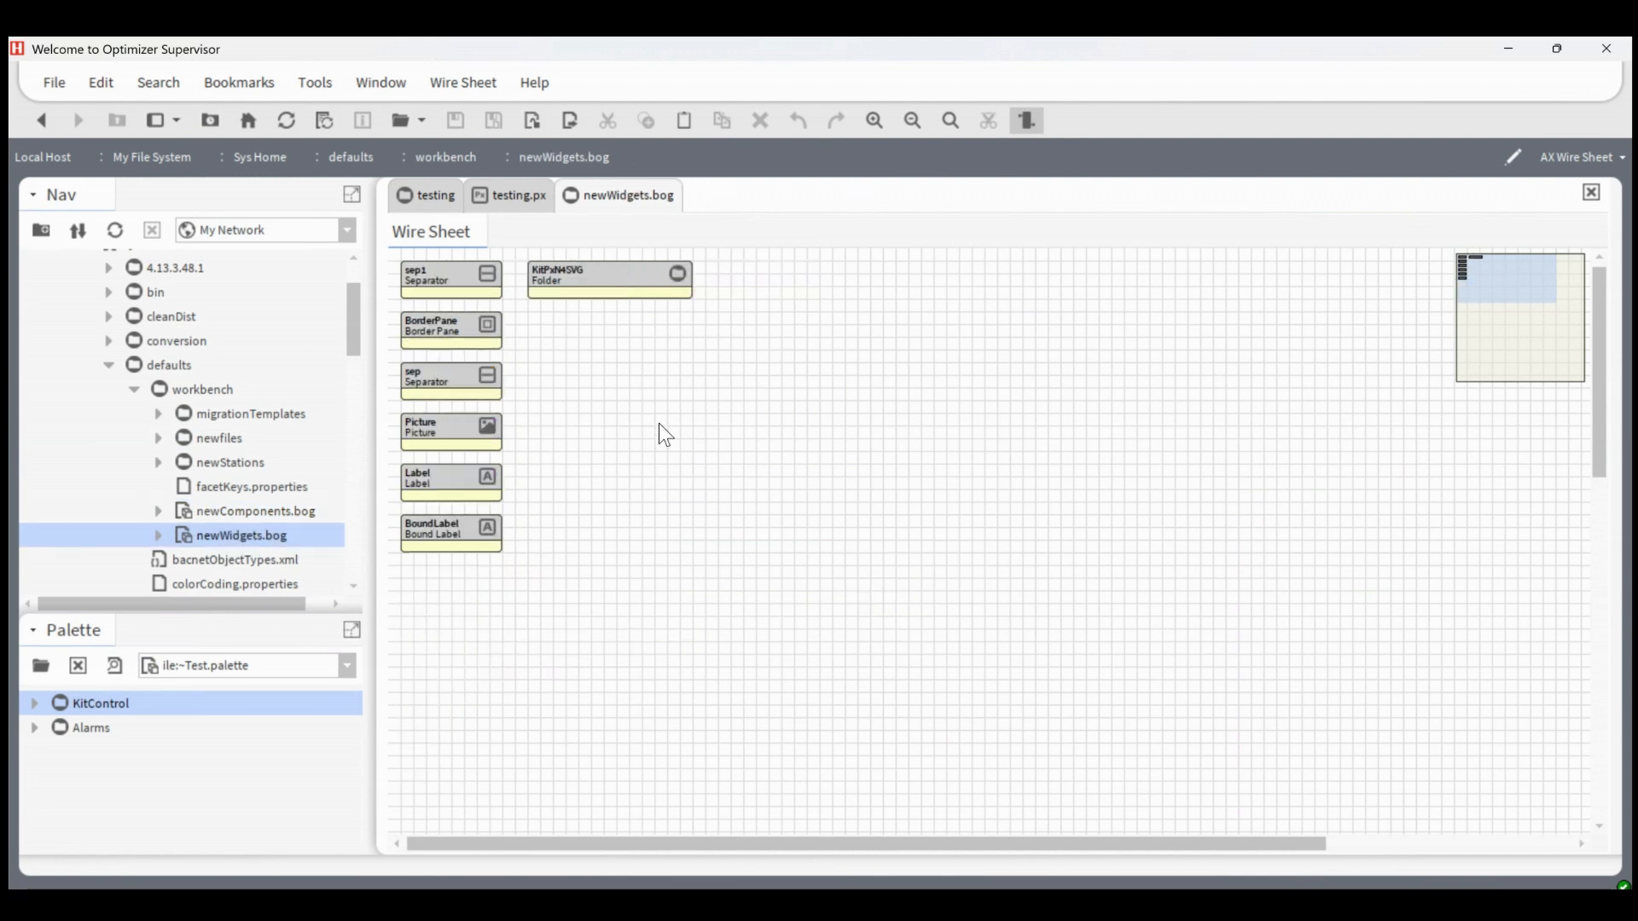
Examine which new widgets testing.px offers and compare them with the contents of newWidgets.bog
left_click(534, 200)
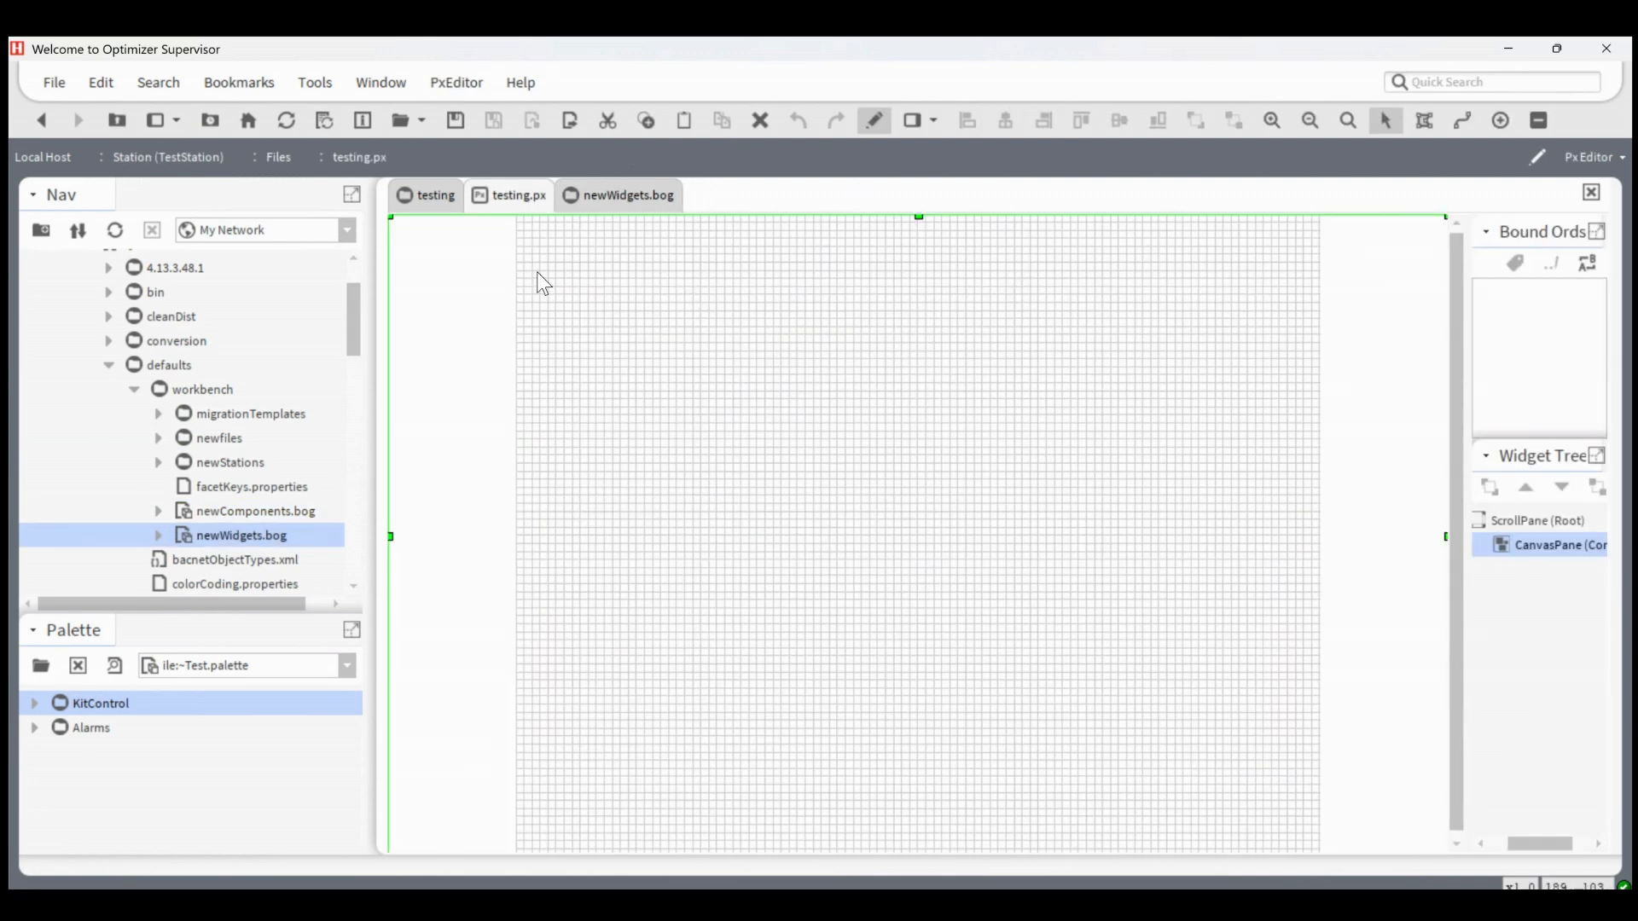
left_click(595, 196)
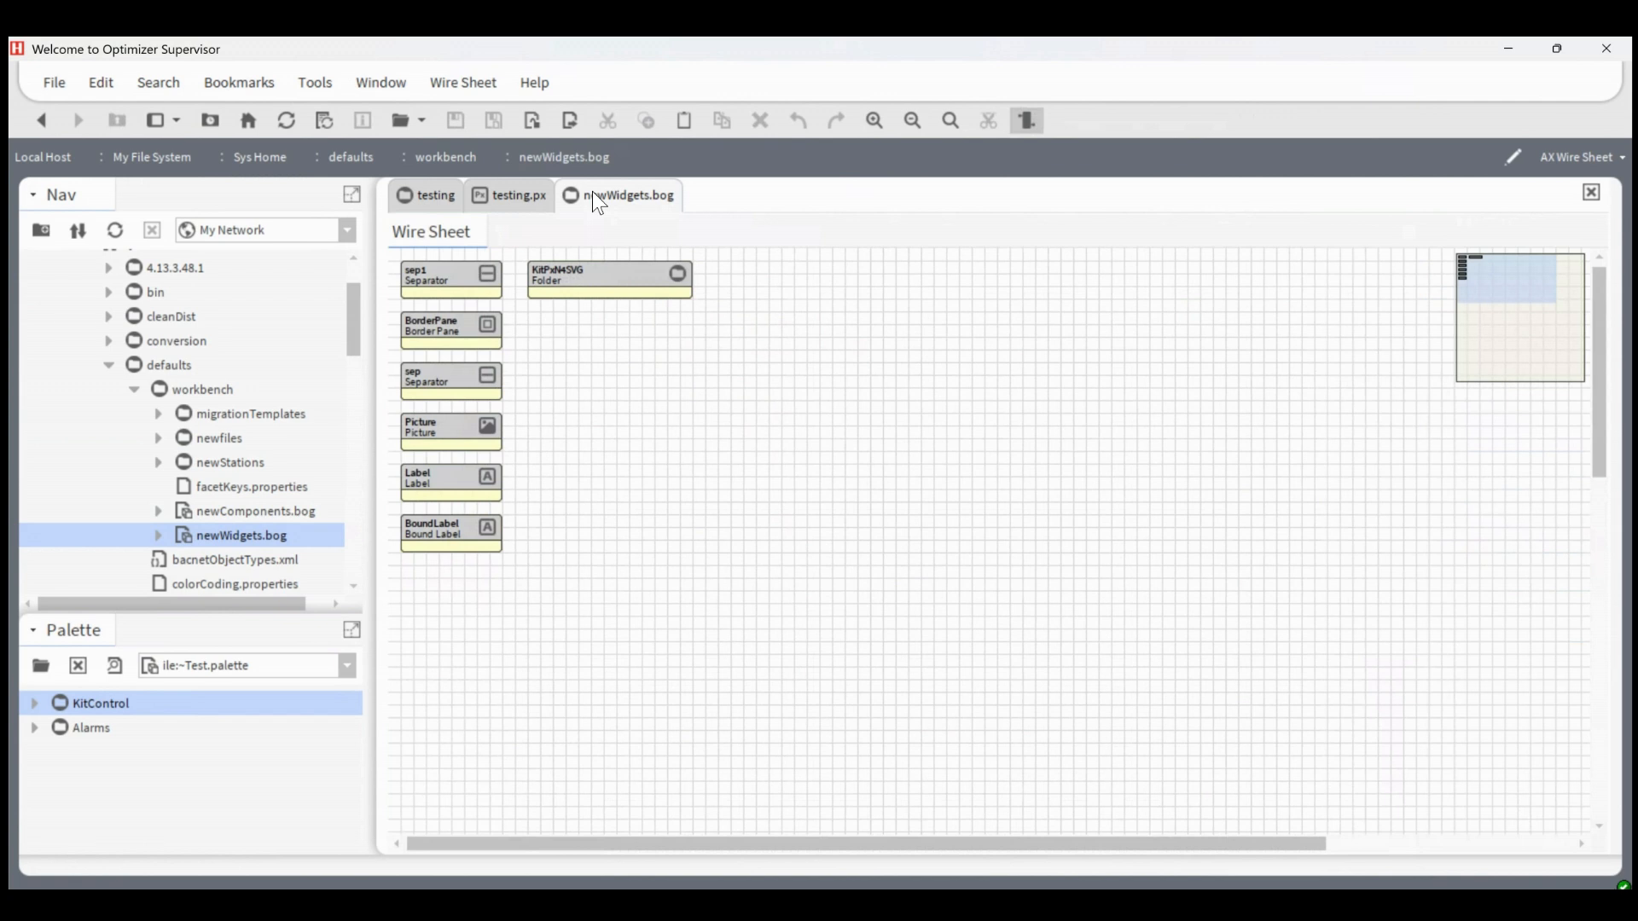
left_click(510, 200)
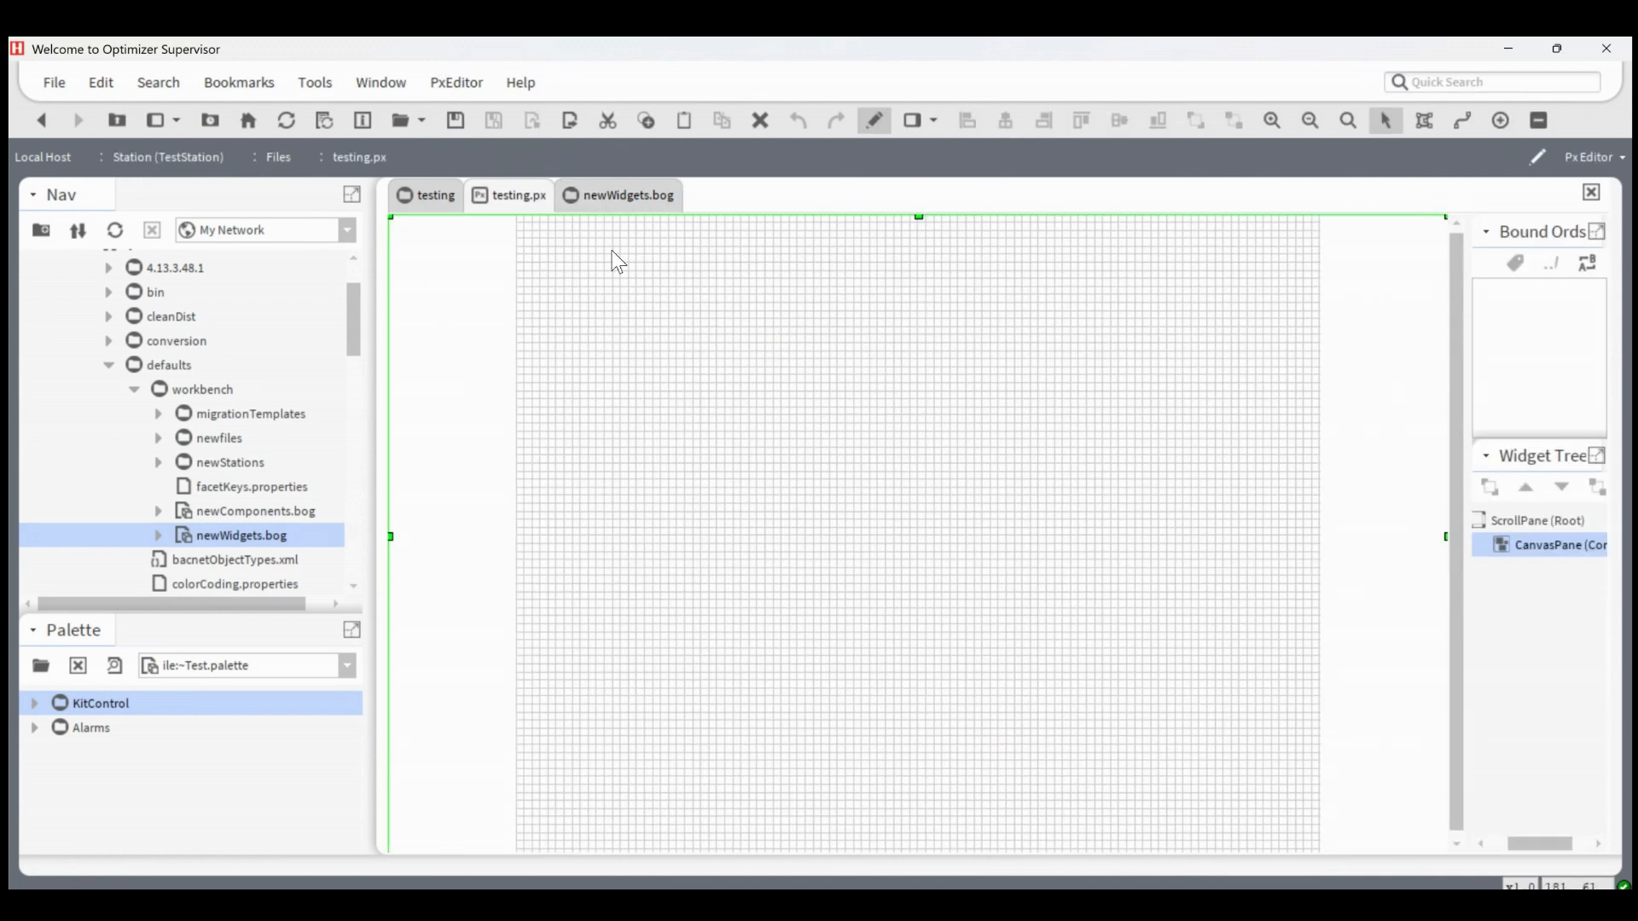
right_click(878, 277)
mouse_move(939, 295)
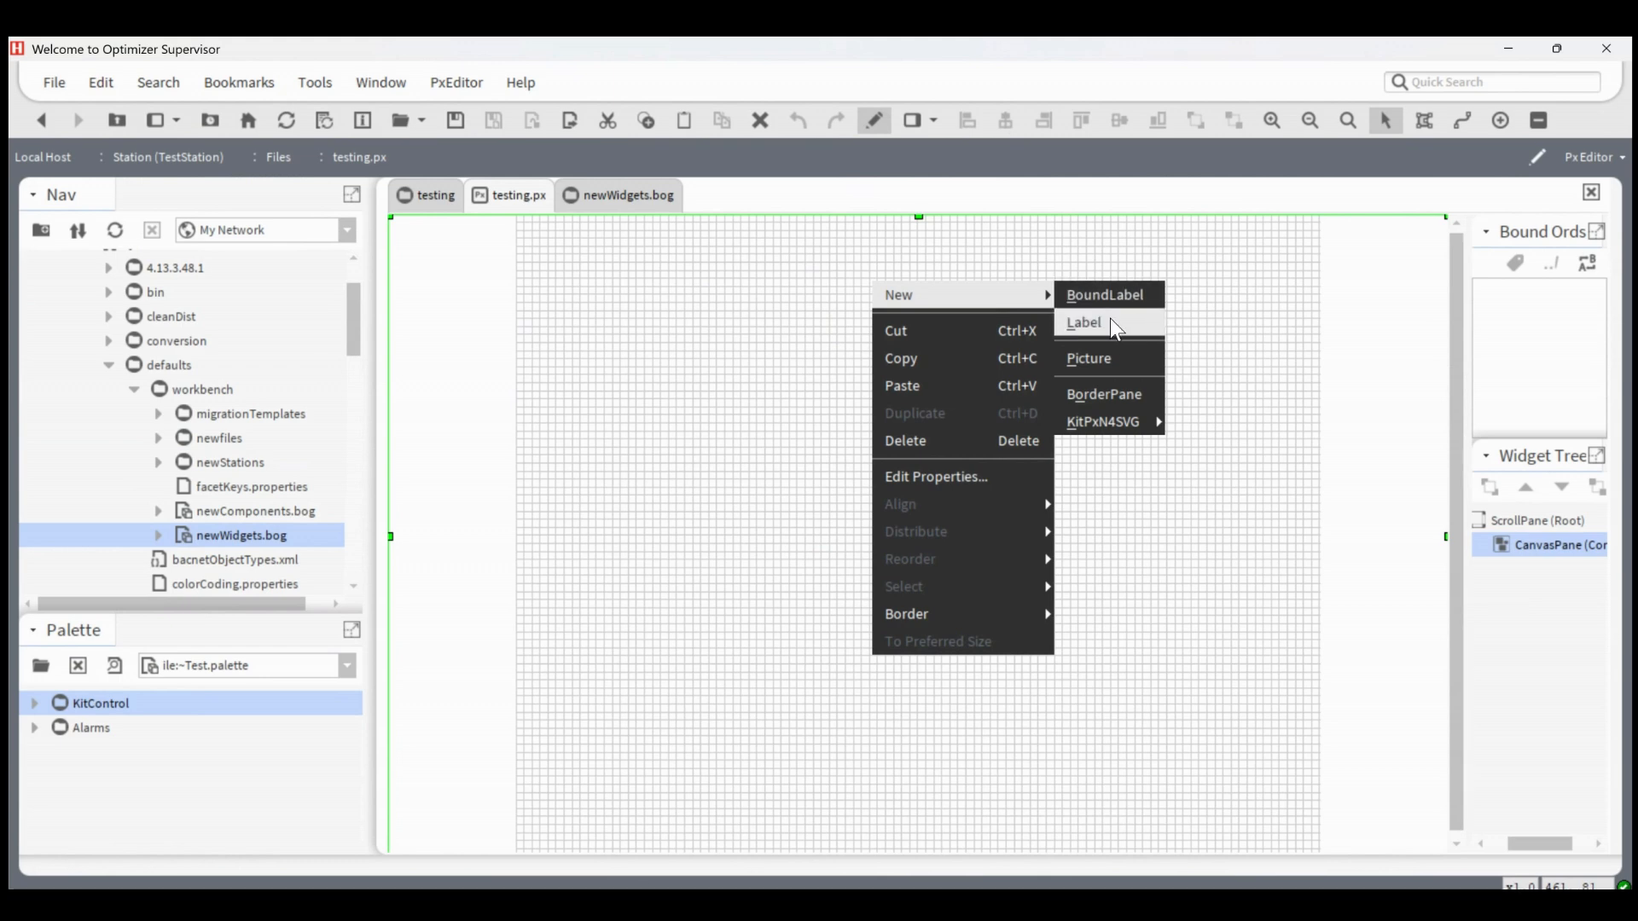
left_click(1227, 329)
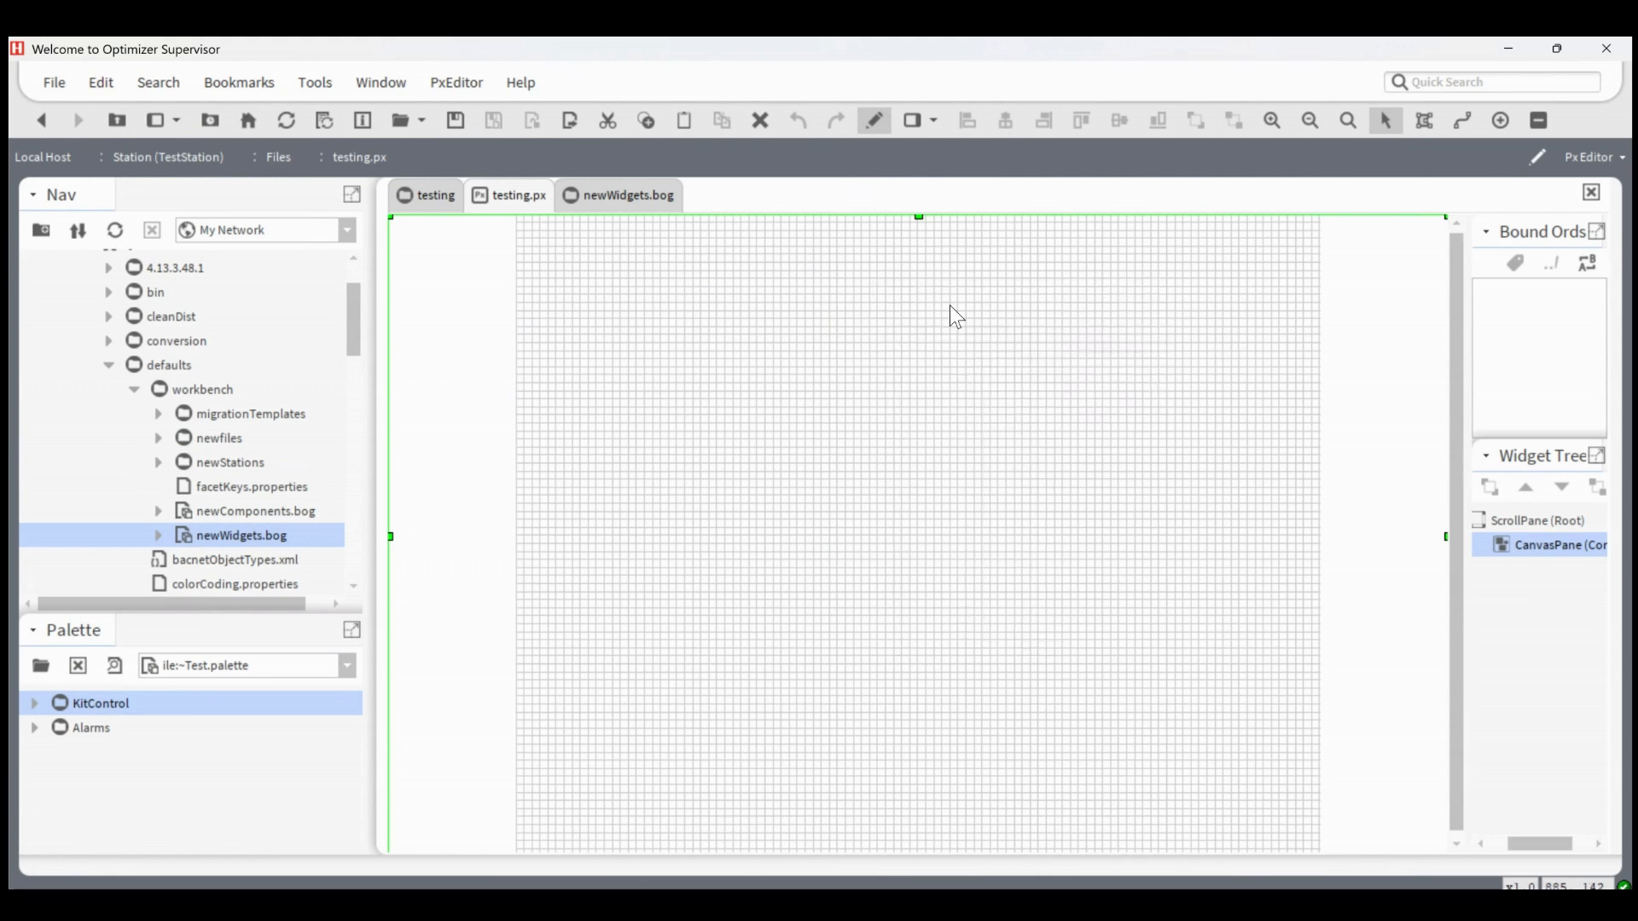
left_click(631, 196)
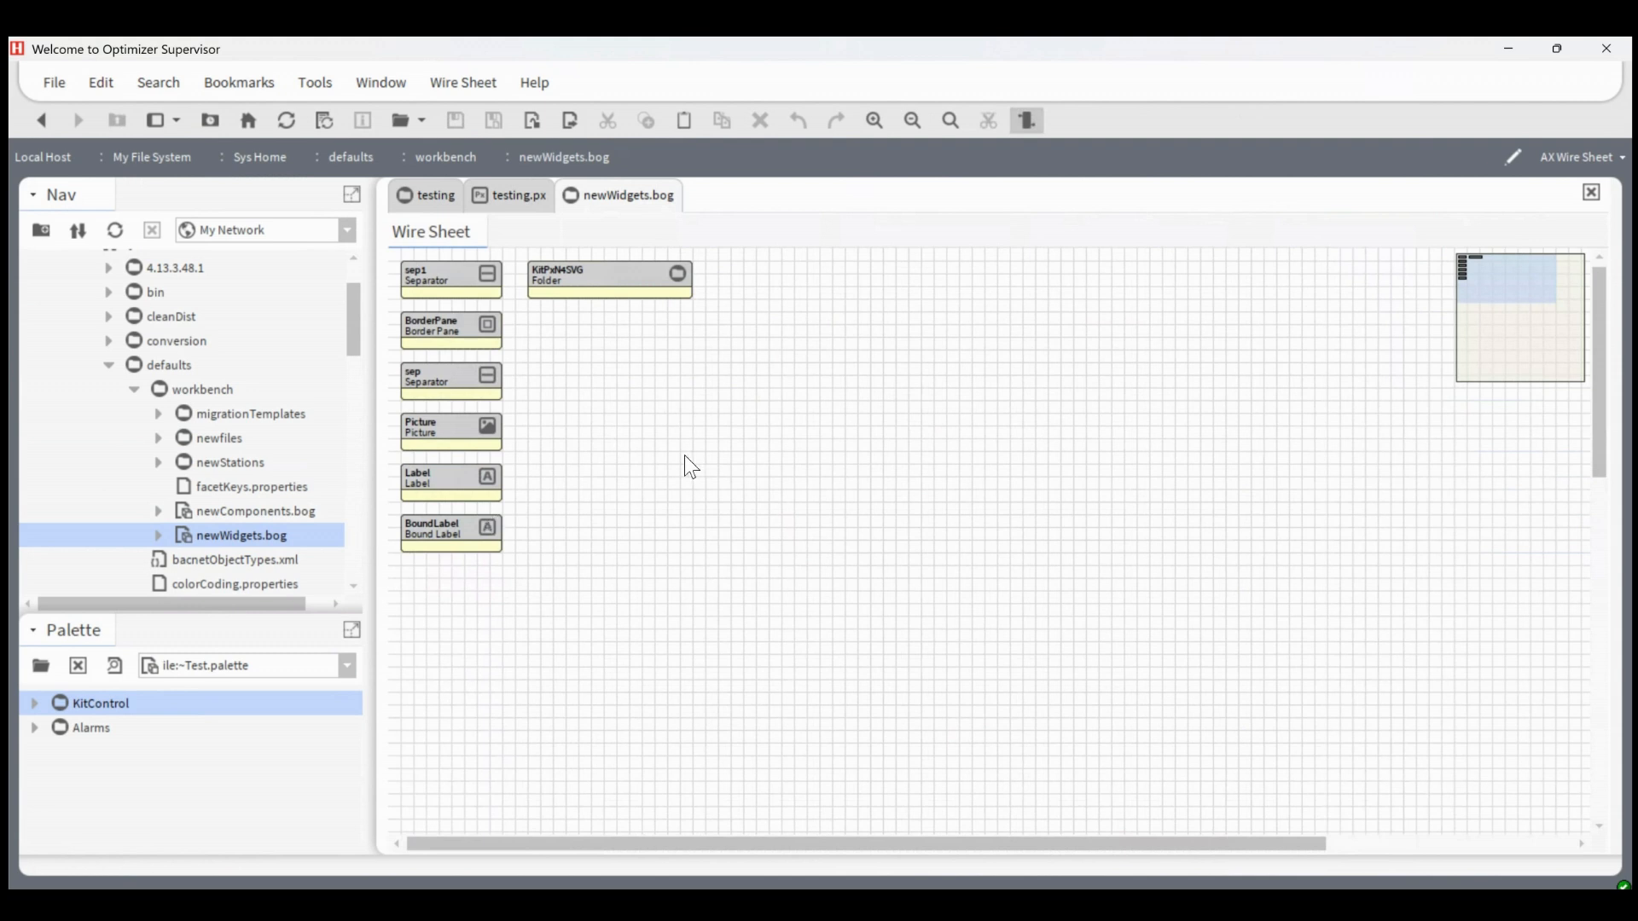
Enlarge the palette area and load the kitPx palette
left_click_drag(148, 623, 148, 475)
left_click(171, 522)
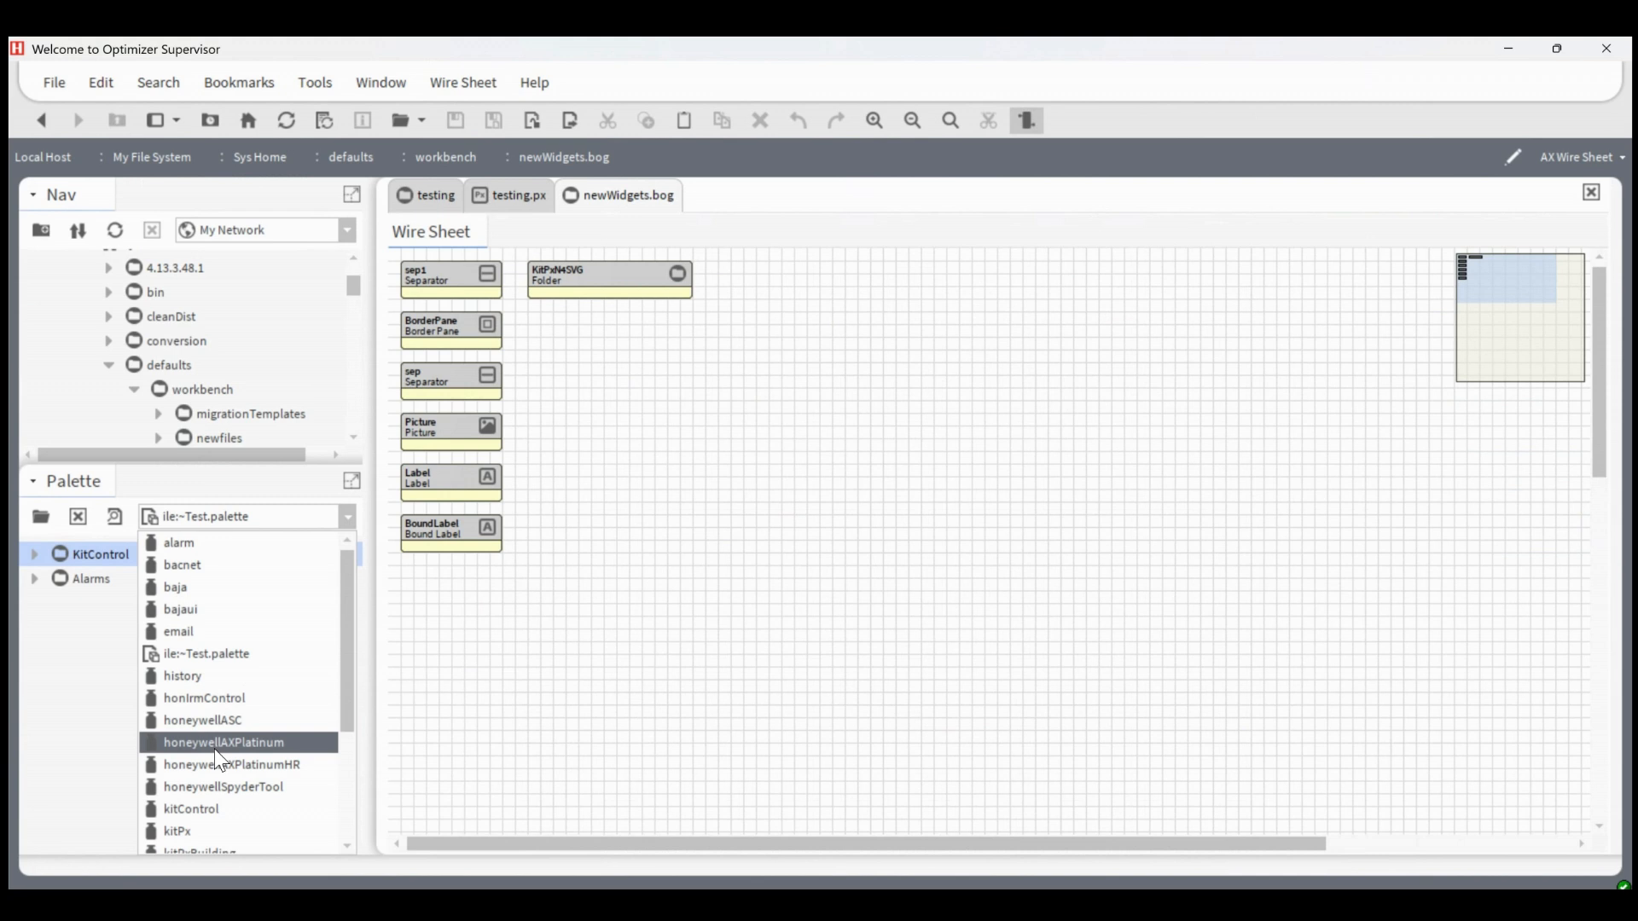
scroll(202, 815, "down", 1)
left_click(202, 815)
Create a new folder named KitPx on the newWidgets.bog wire sheet
right_click(702, 447)
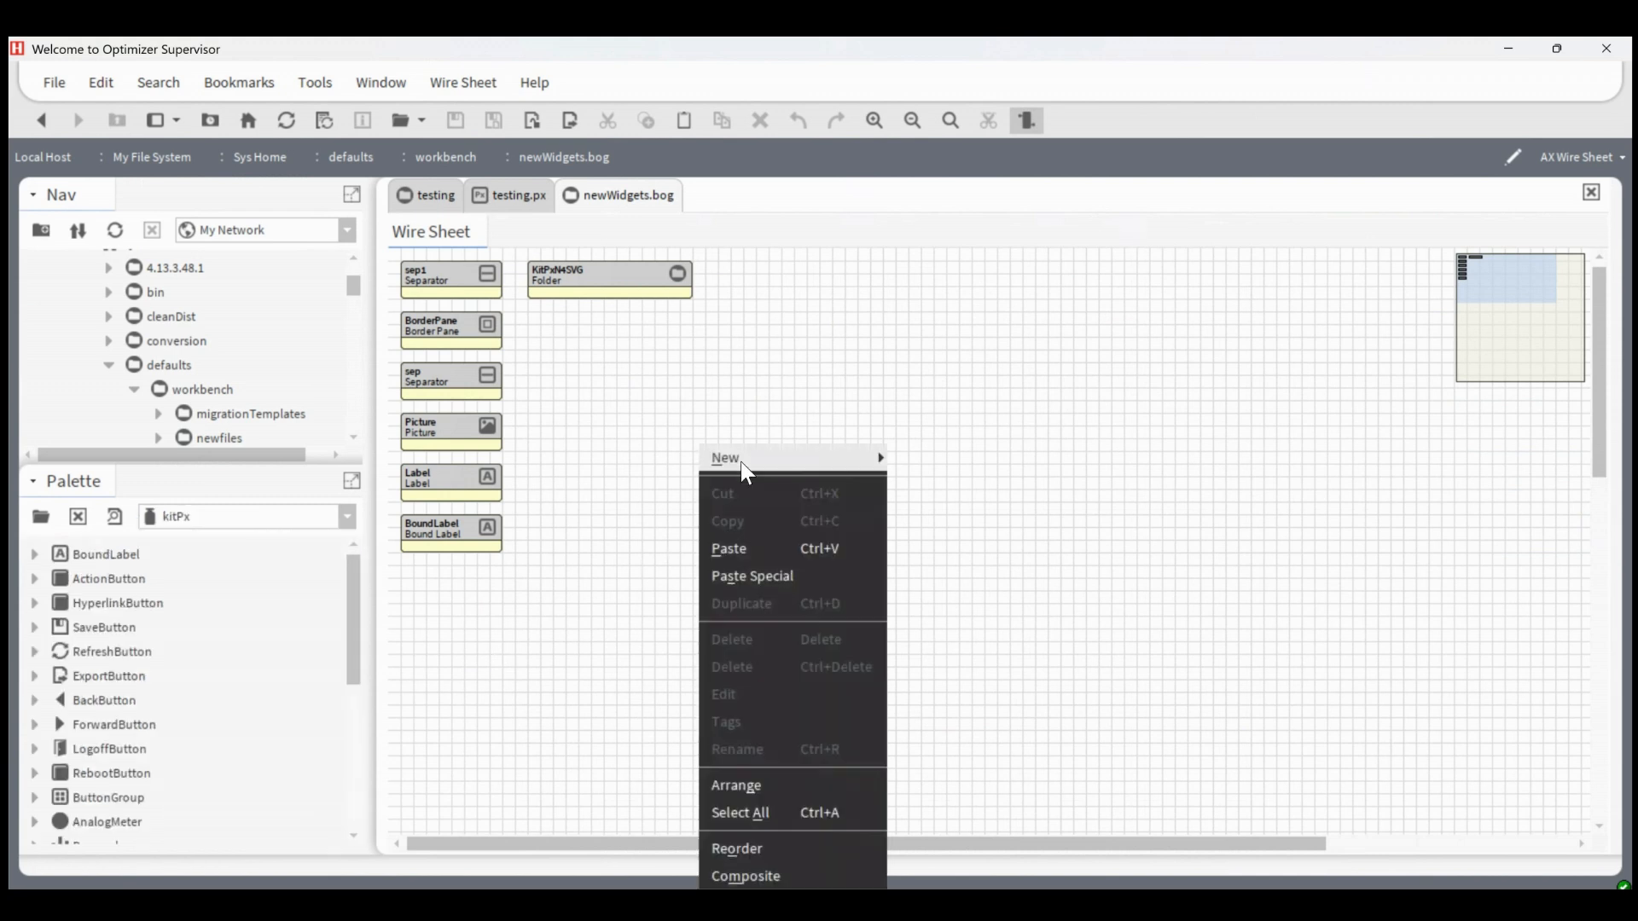
mouse_move(823, 459)
left_click(936, 461)
type("KitPx")
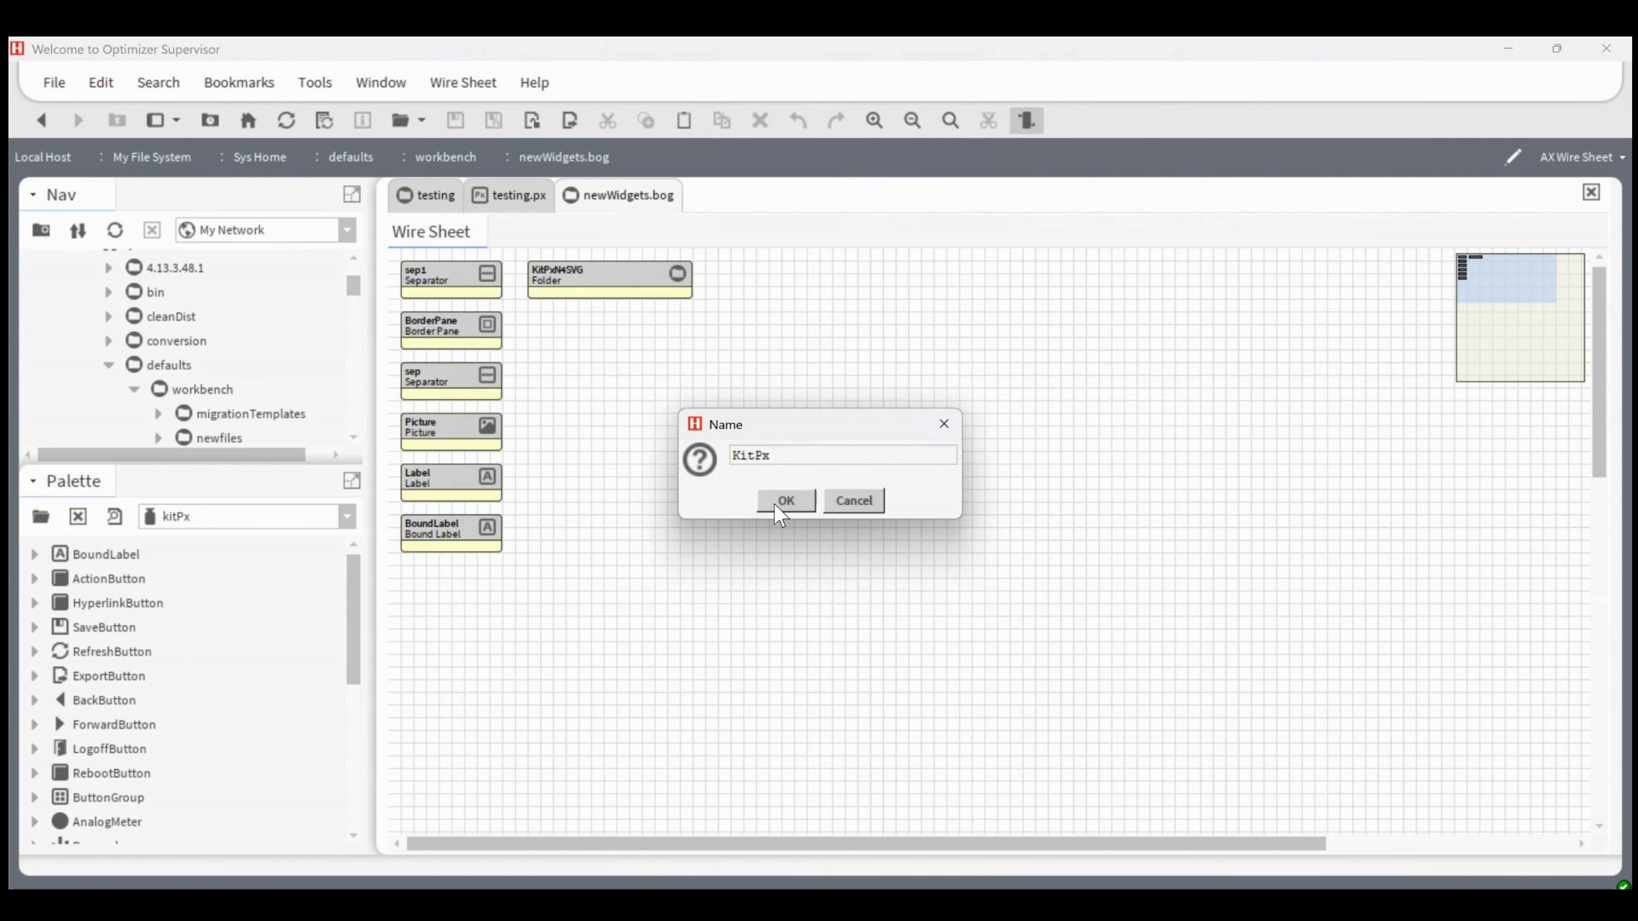
left_click(778, 505)
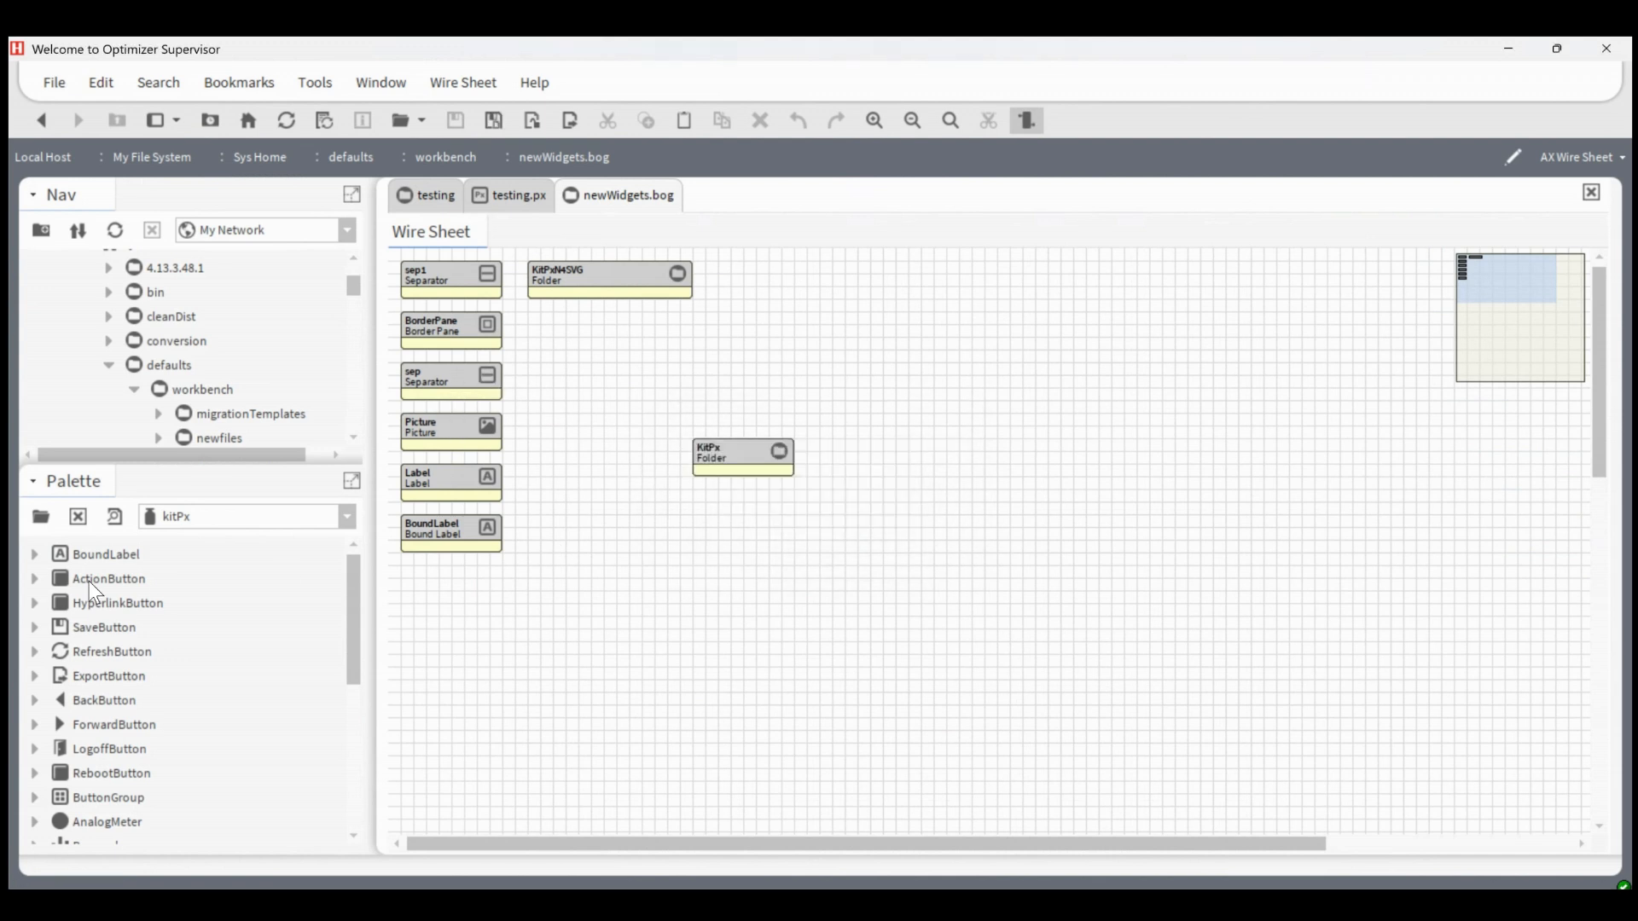
Open the KitPx folder and add all kitPx palette widgets from BoundLabel through LocalizableLabel to it
double_click(725, 457)
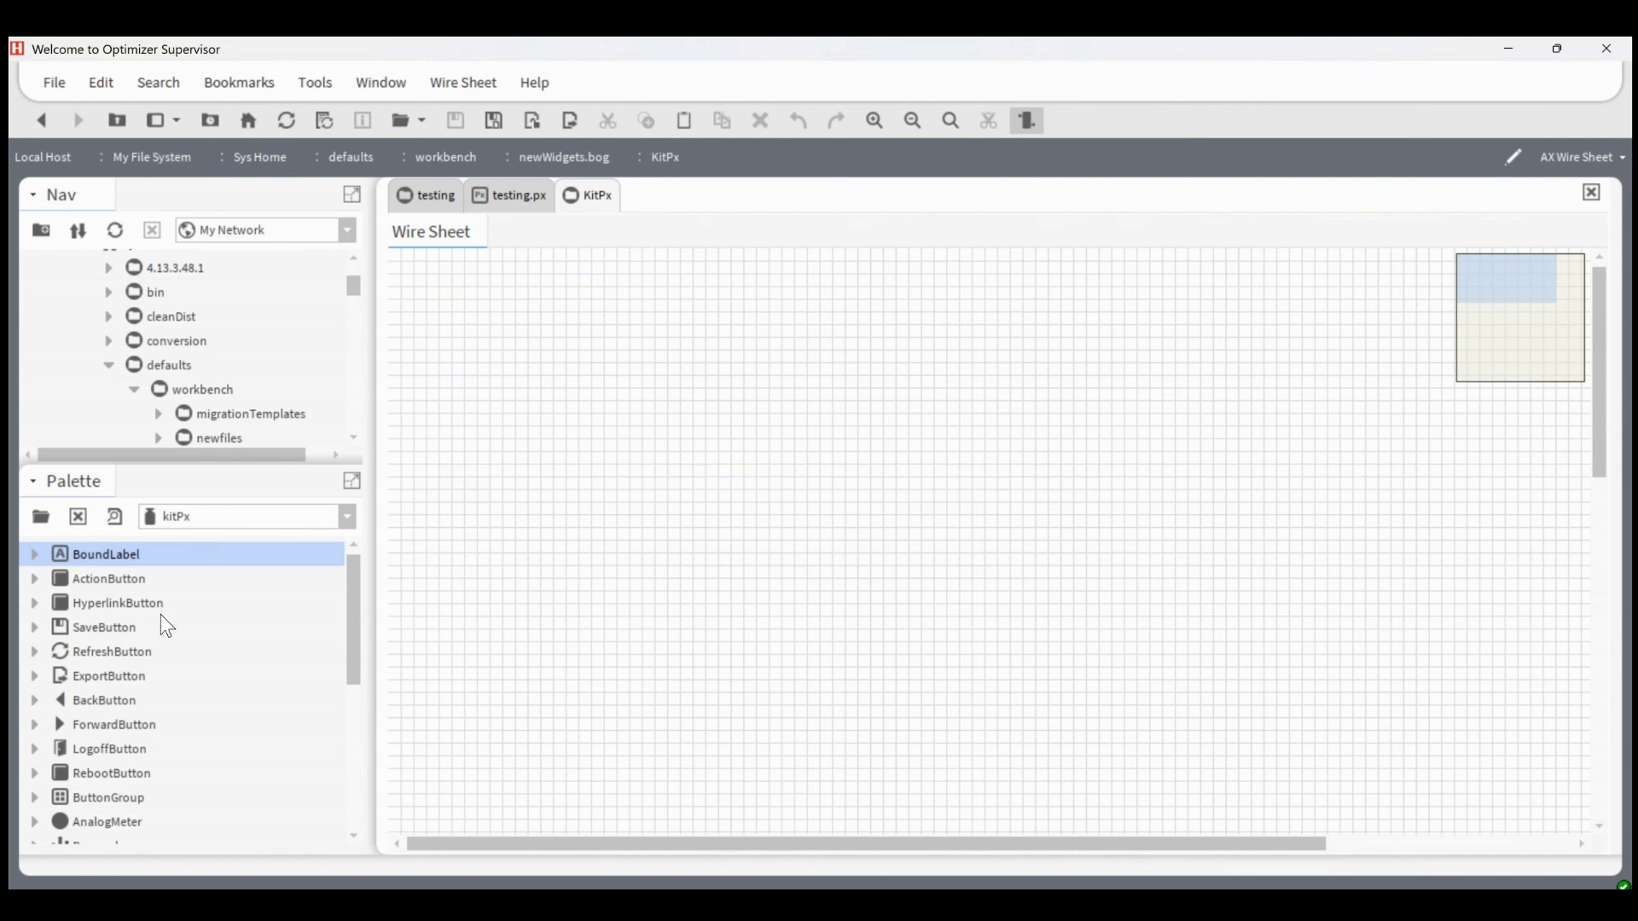
scroll(95, 791, "down", 4)
scroll(95, 802, "down", 1)
left_click(101, 808, "shift")
left_click_drag(101, 808, 615, 428)
left_click_drag(479, 301, 462, 280)
left_click(704, 472)
Return to the newWidgets.bog wire sheet, duplicate the sep separator and place the copy just above the KitPx folder
left_click(48, 125)
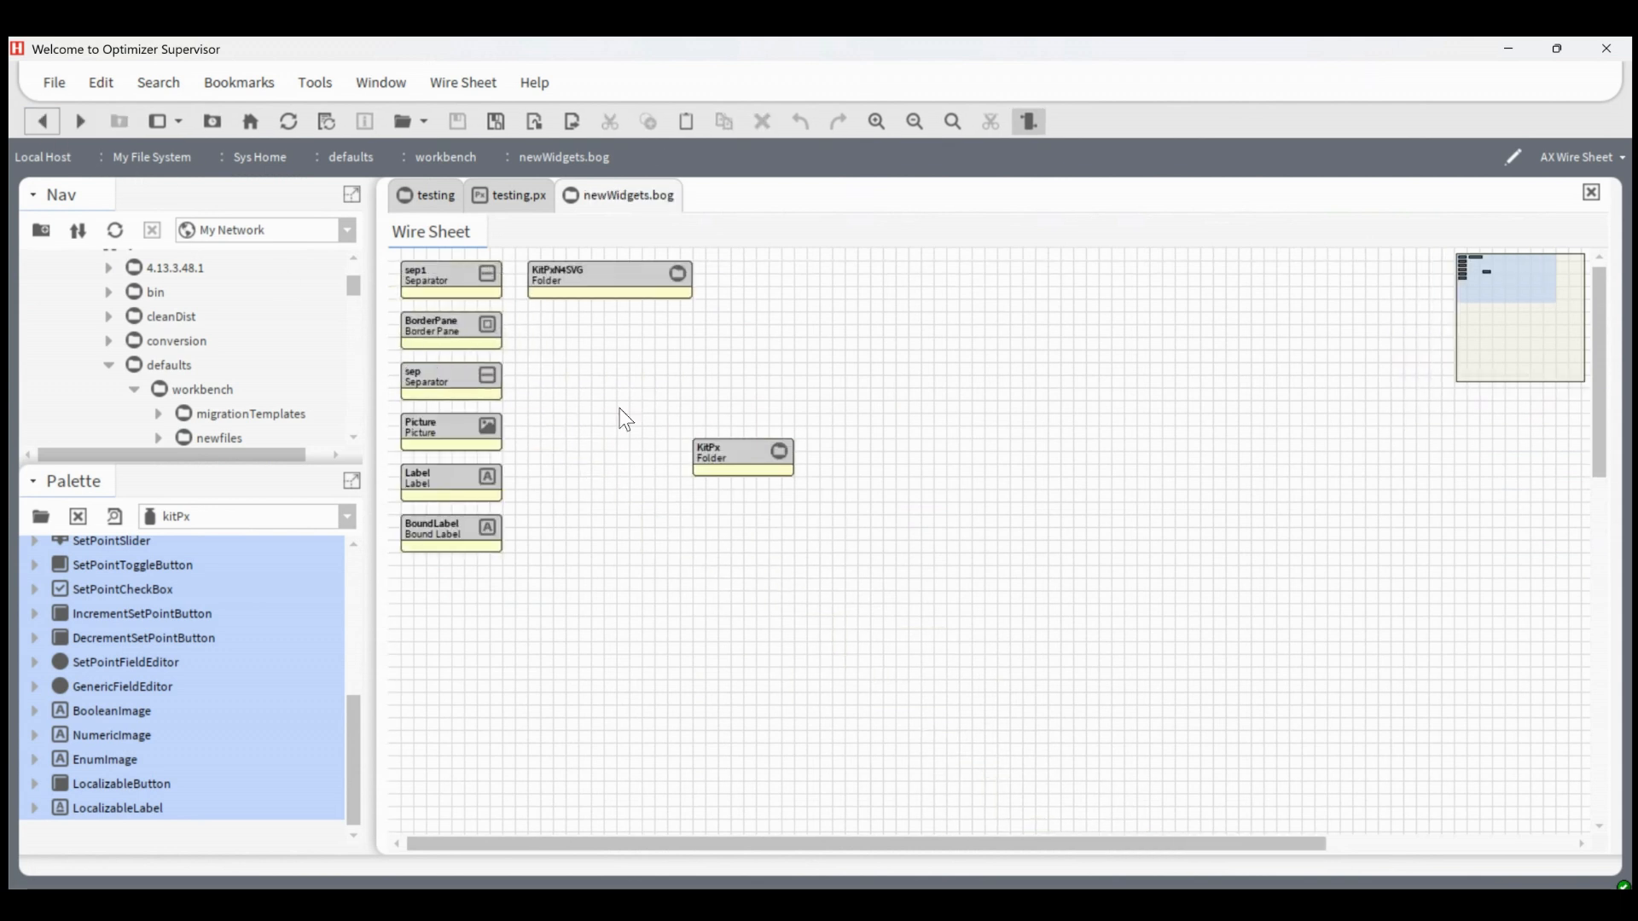
right_click(460, 377)
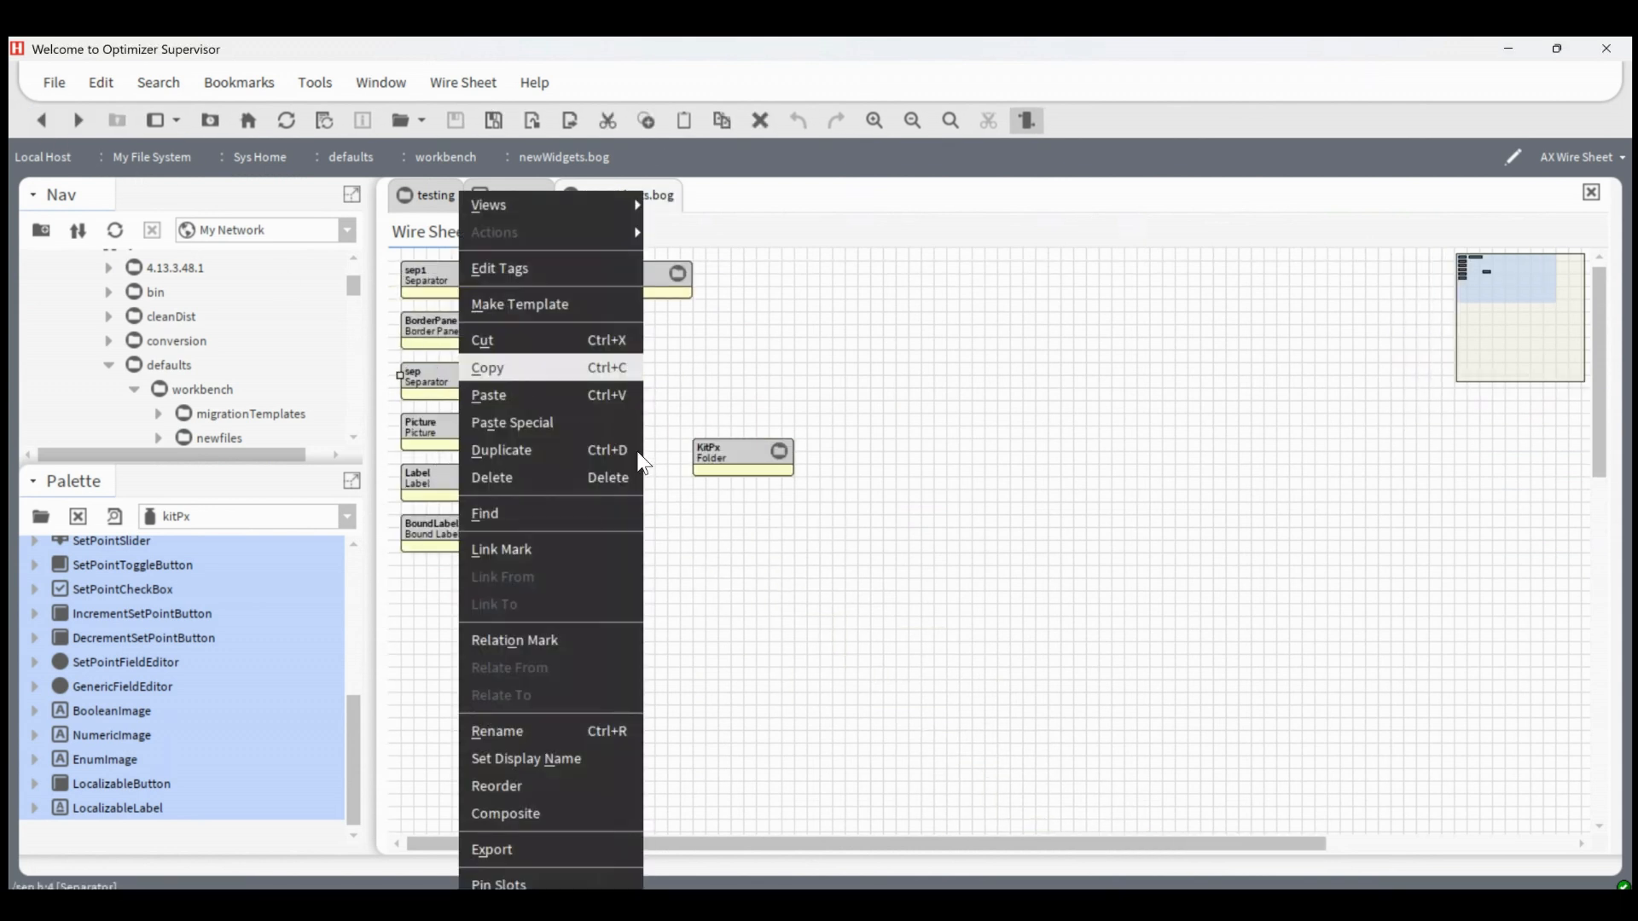
left_click(554, 452)
left_click_drag(500, 401, 728, 413)
Reorder the newWidgets.bog components so that the sep2 separator comes directly before the KitPx folder
right_click(703, 483)
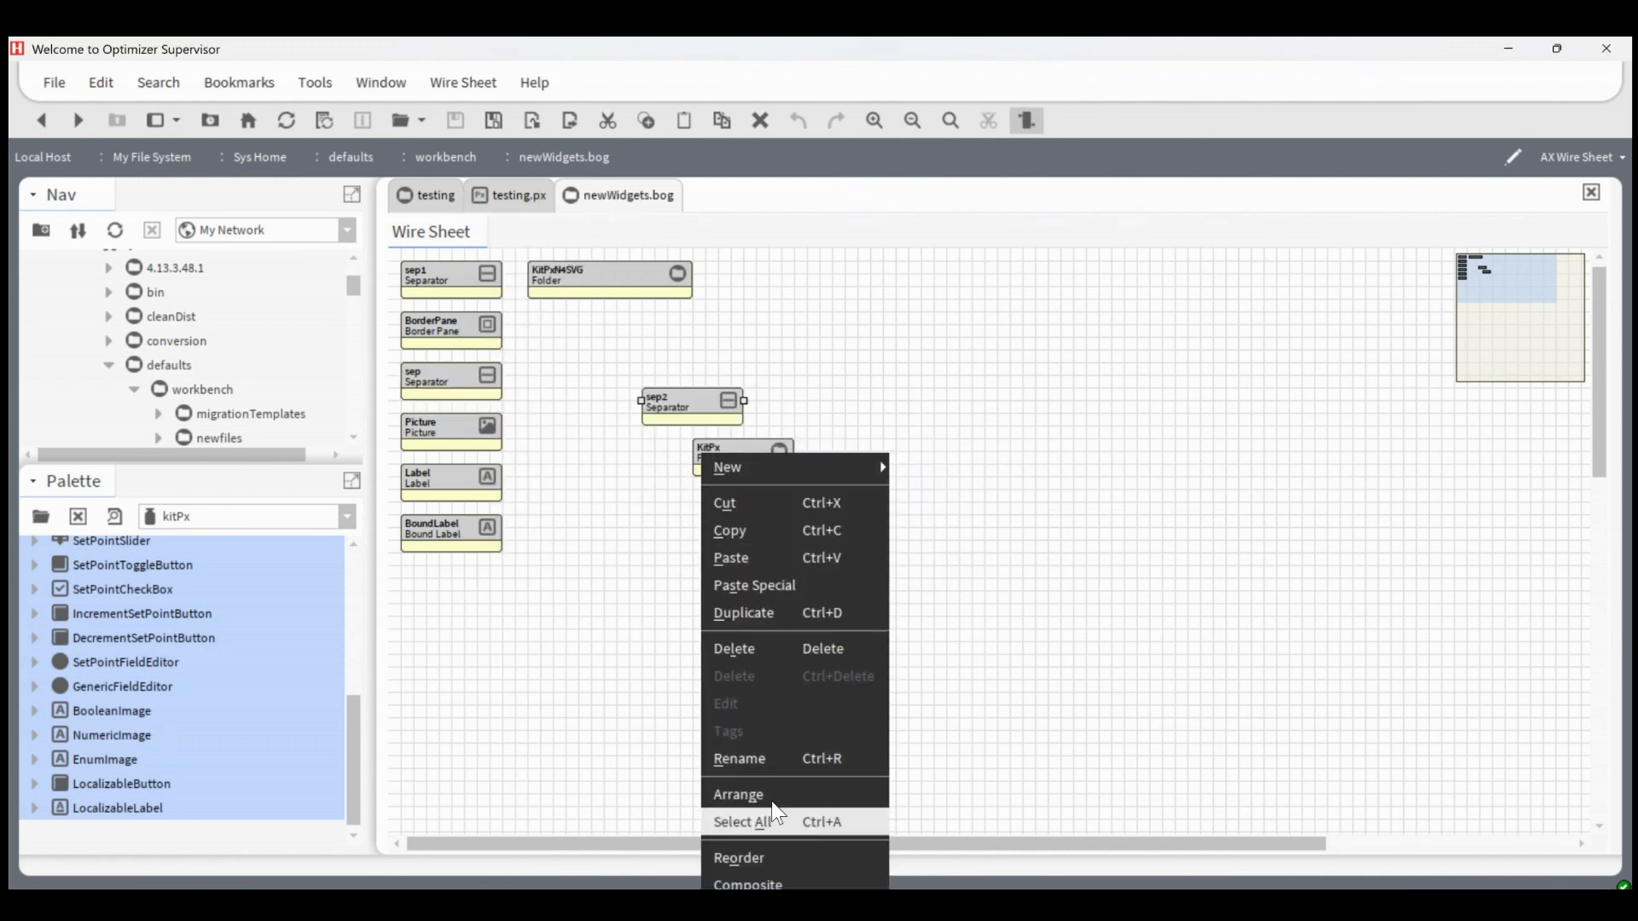
left_click(765, 854)
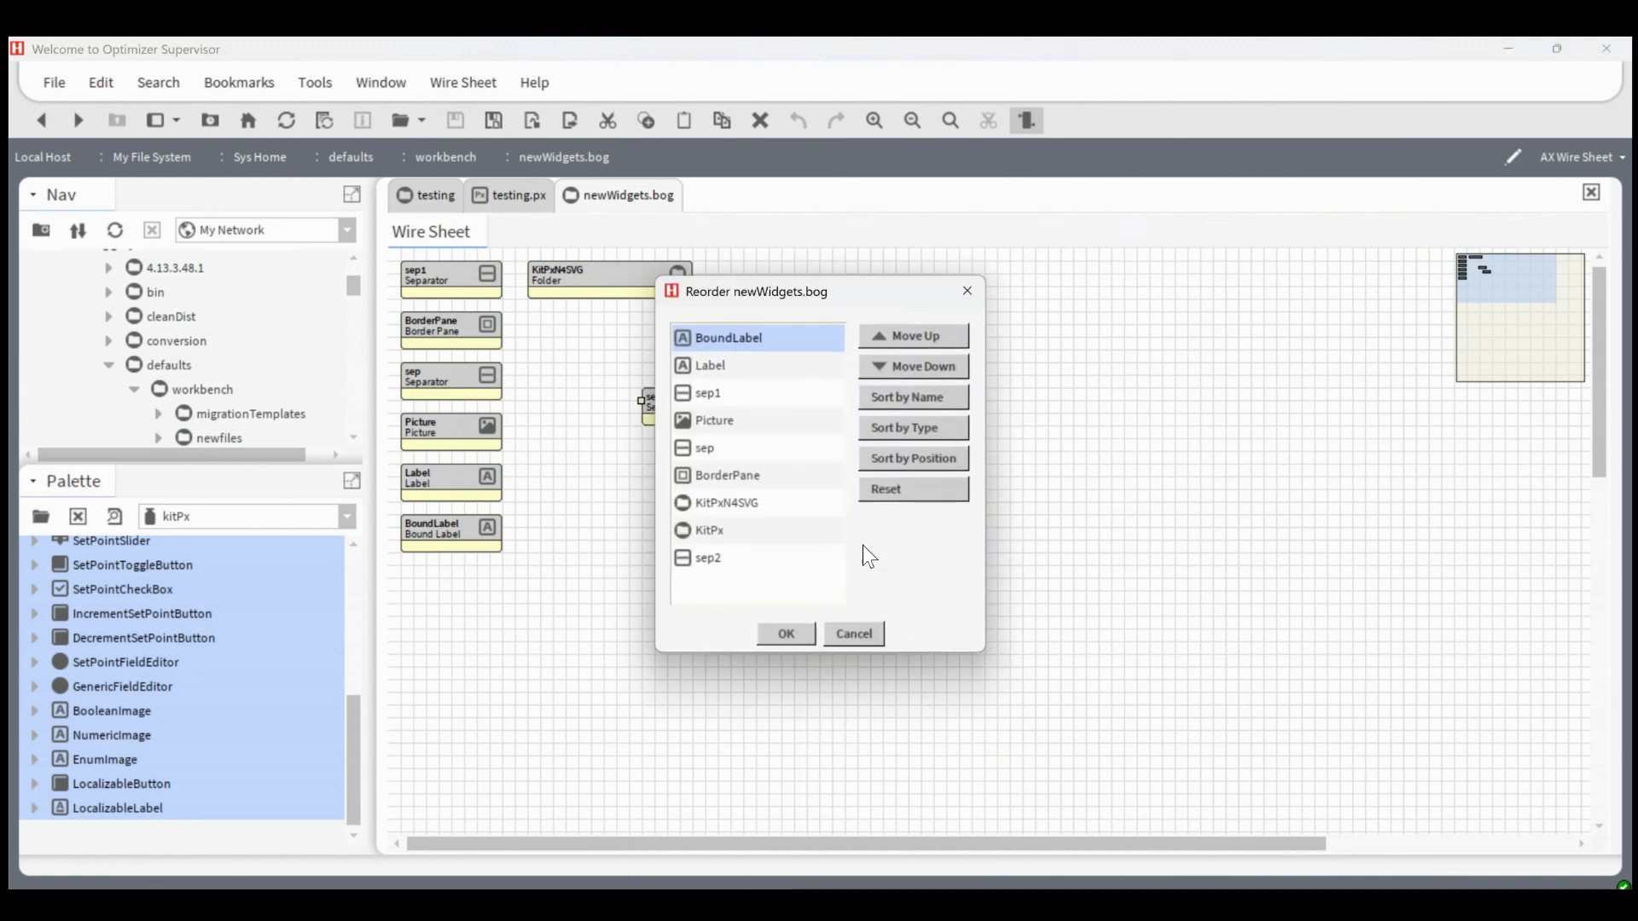
left_click(735, 554)
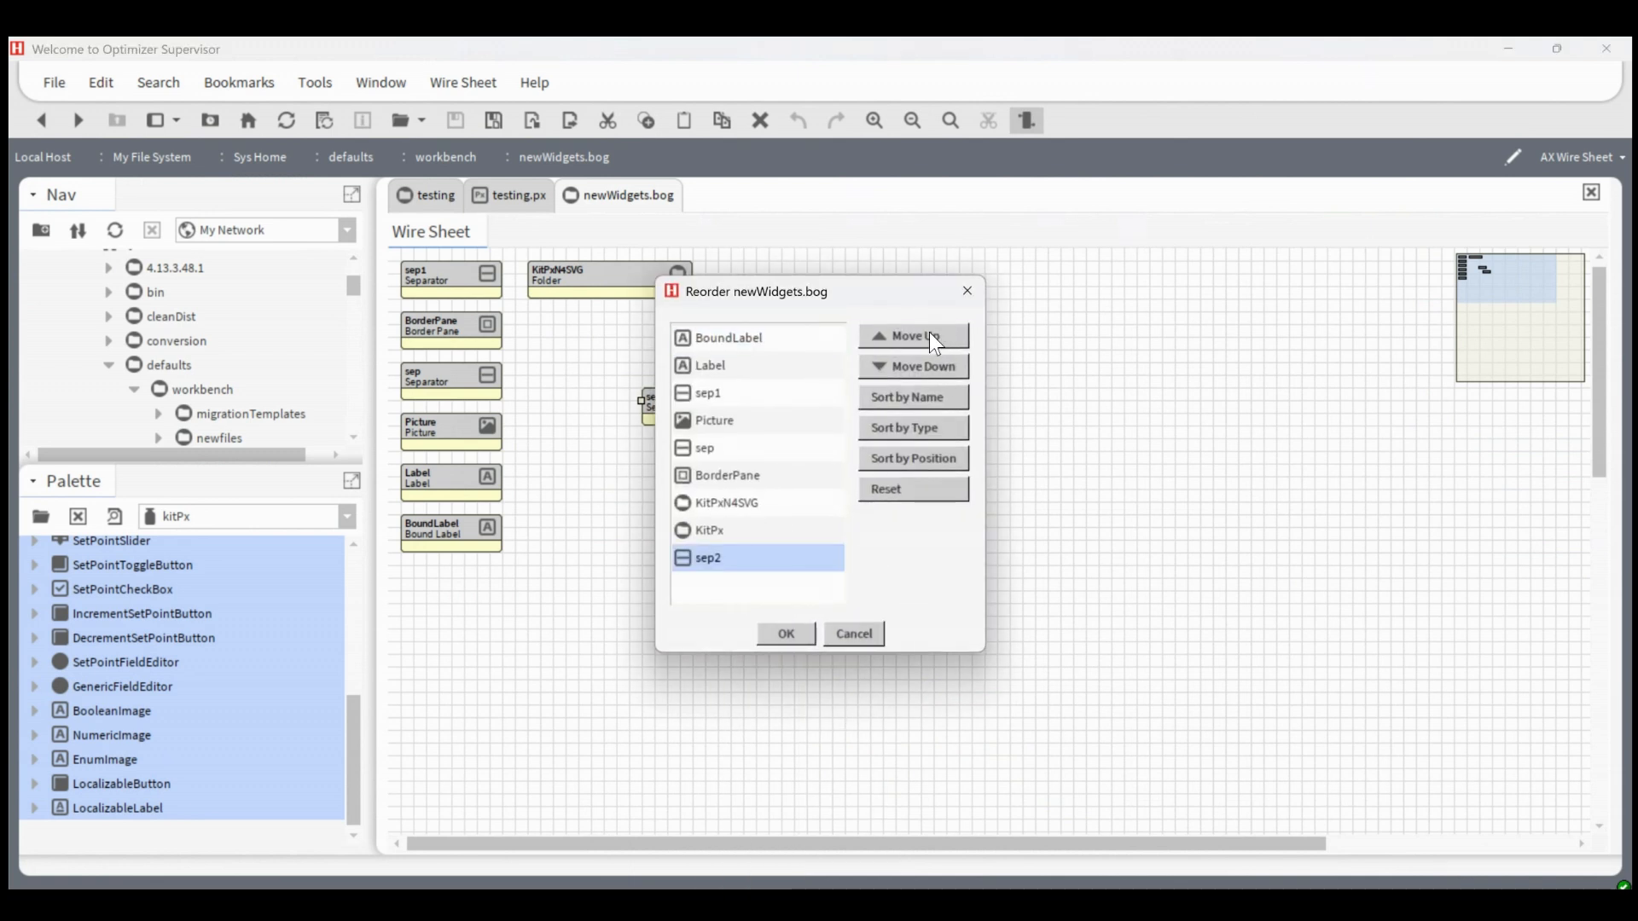
left_click(932, 329)
left_click(809, 638)
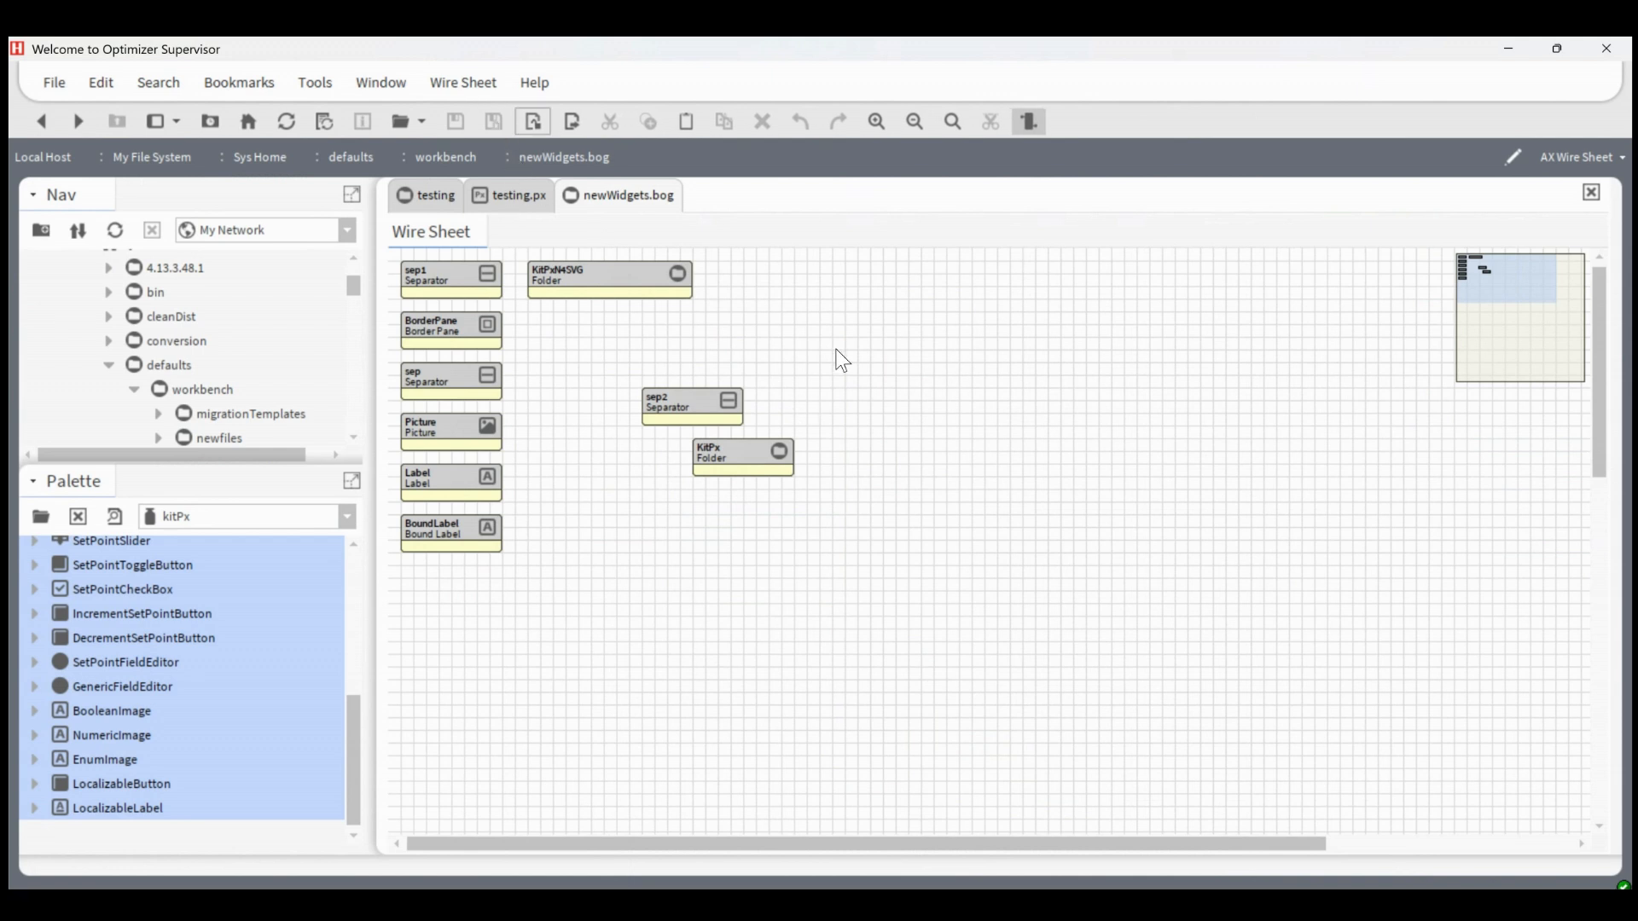
Switch to testing.px and add a new BoundLabel from the KitPx group of new widgets near the middle of the canvas
left_click(517, 196)
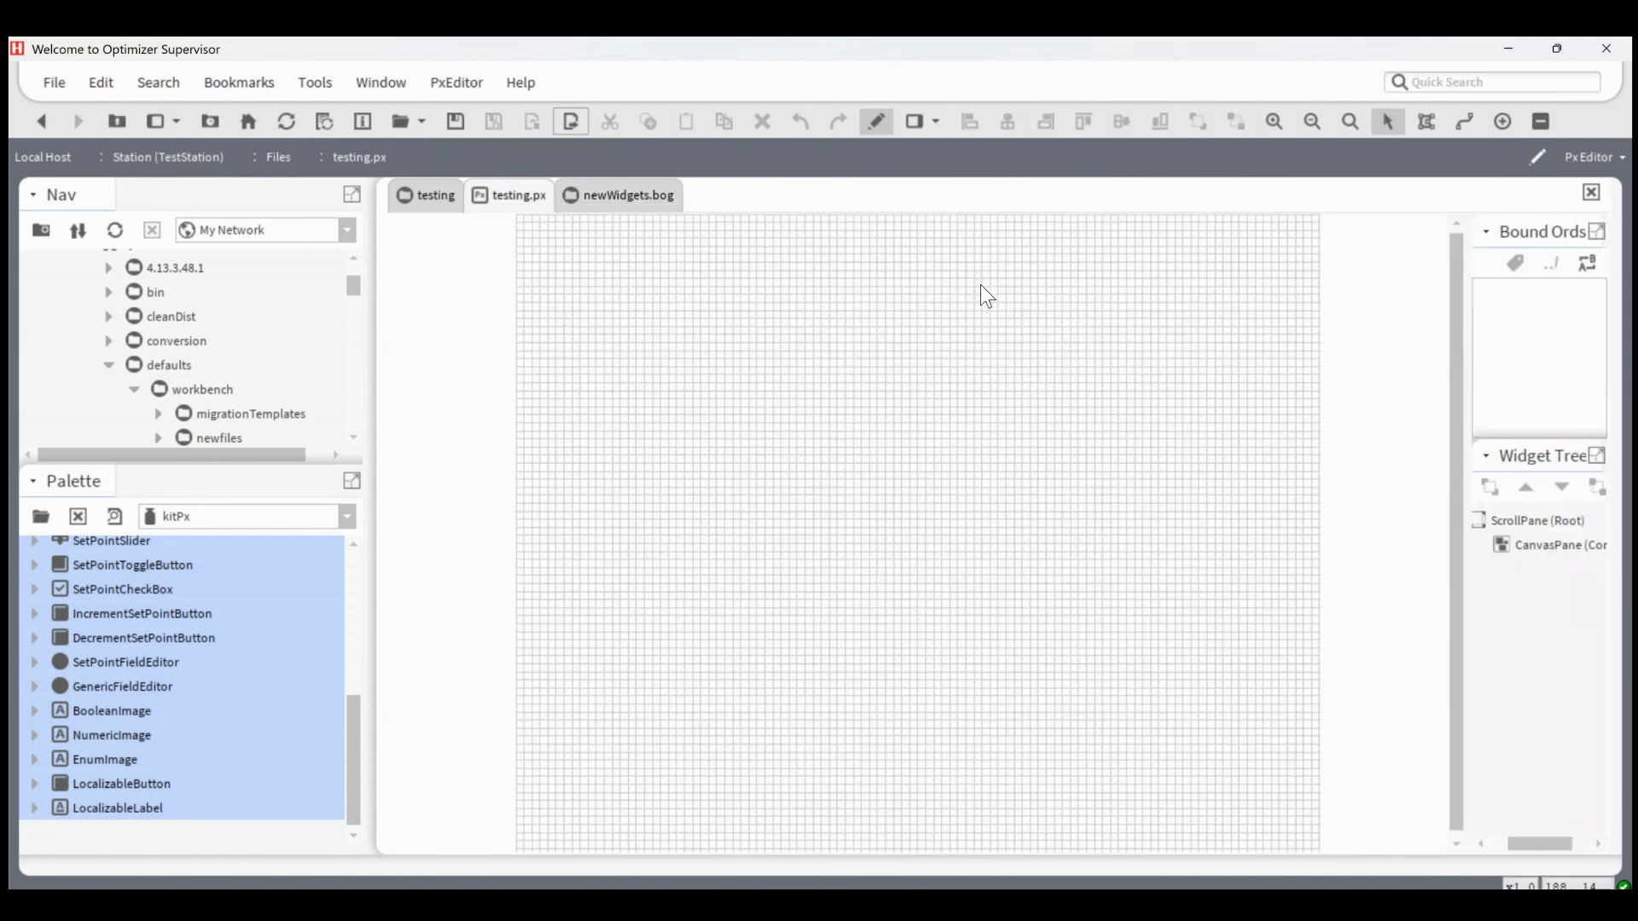
right_click(826, 461)
mouse_move(910, 478)
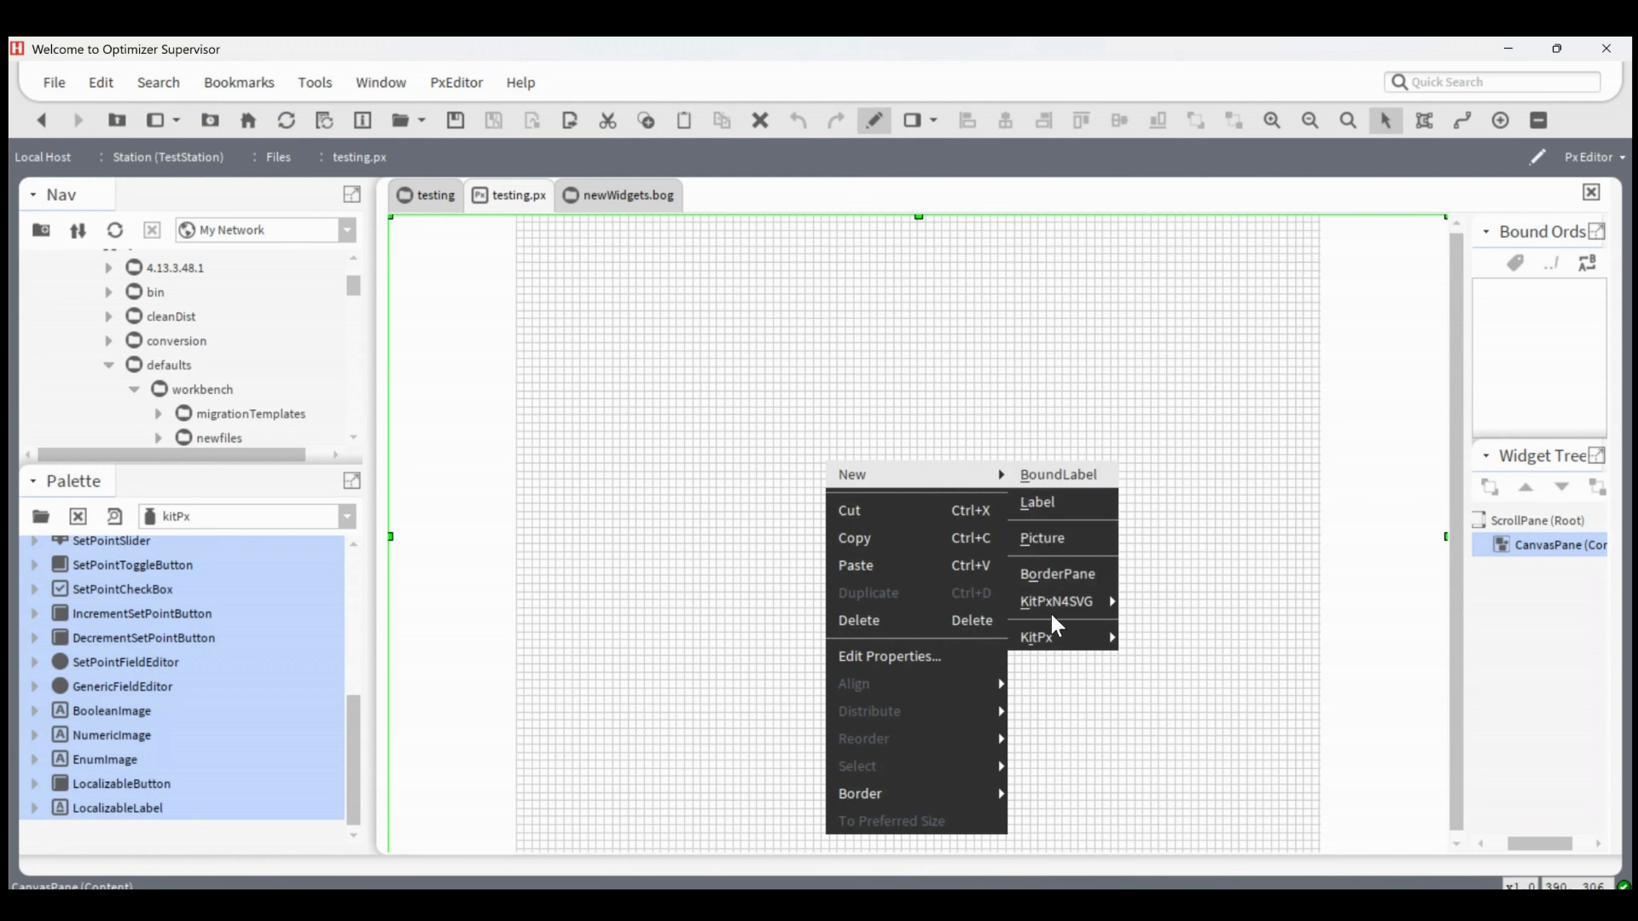
mouse_move(1058, 648)
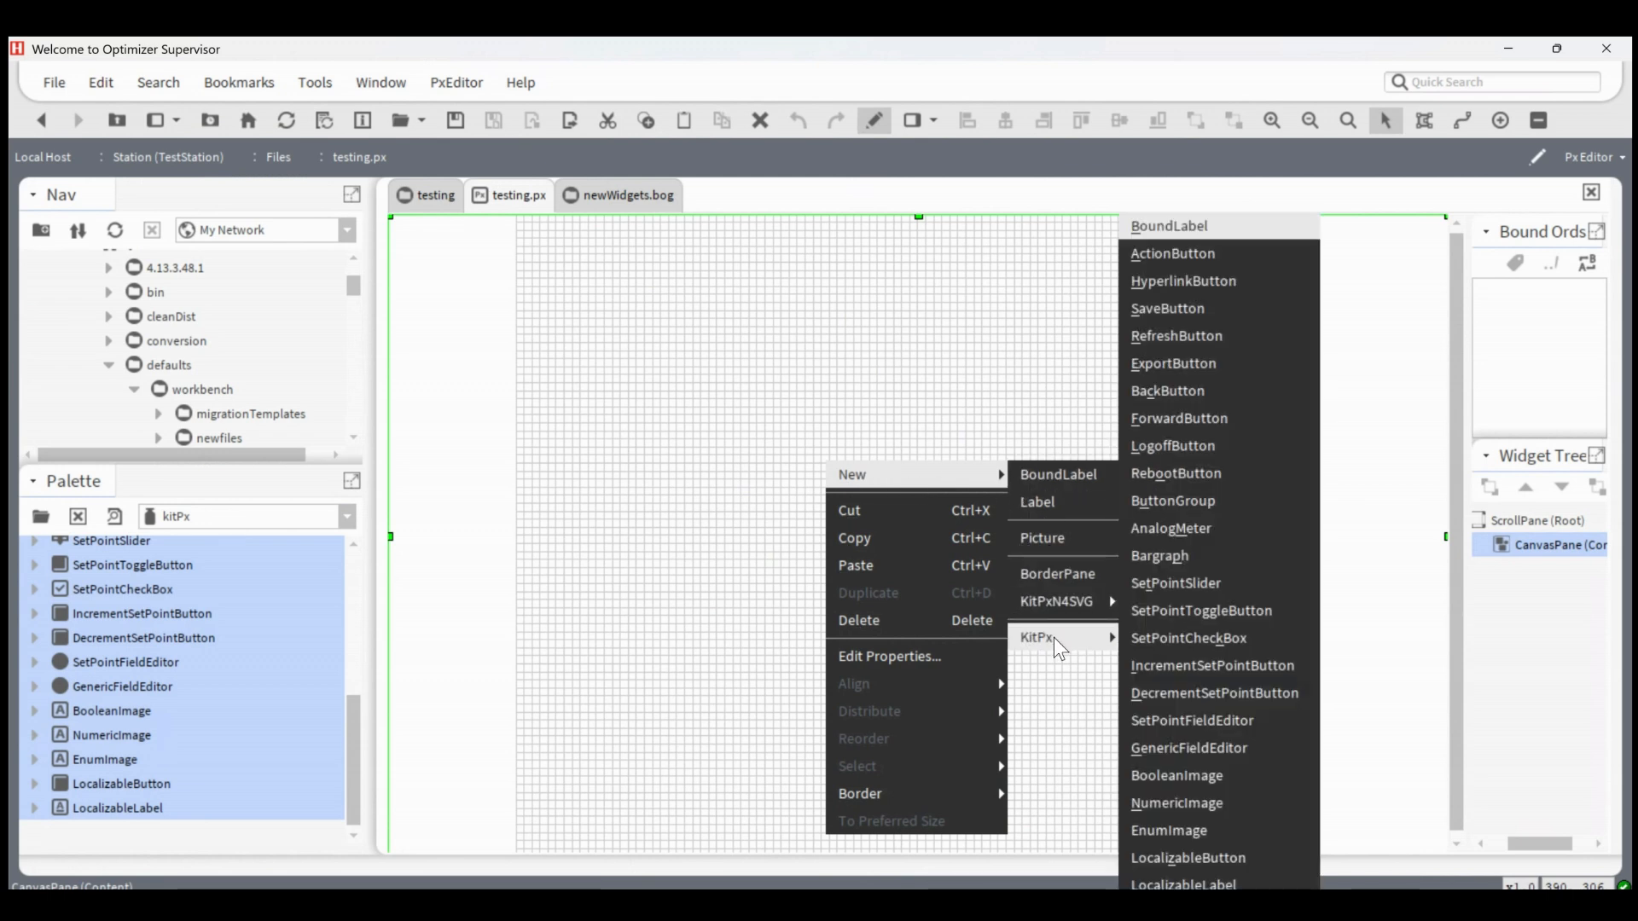
left_click(1173, 229)
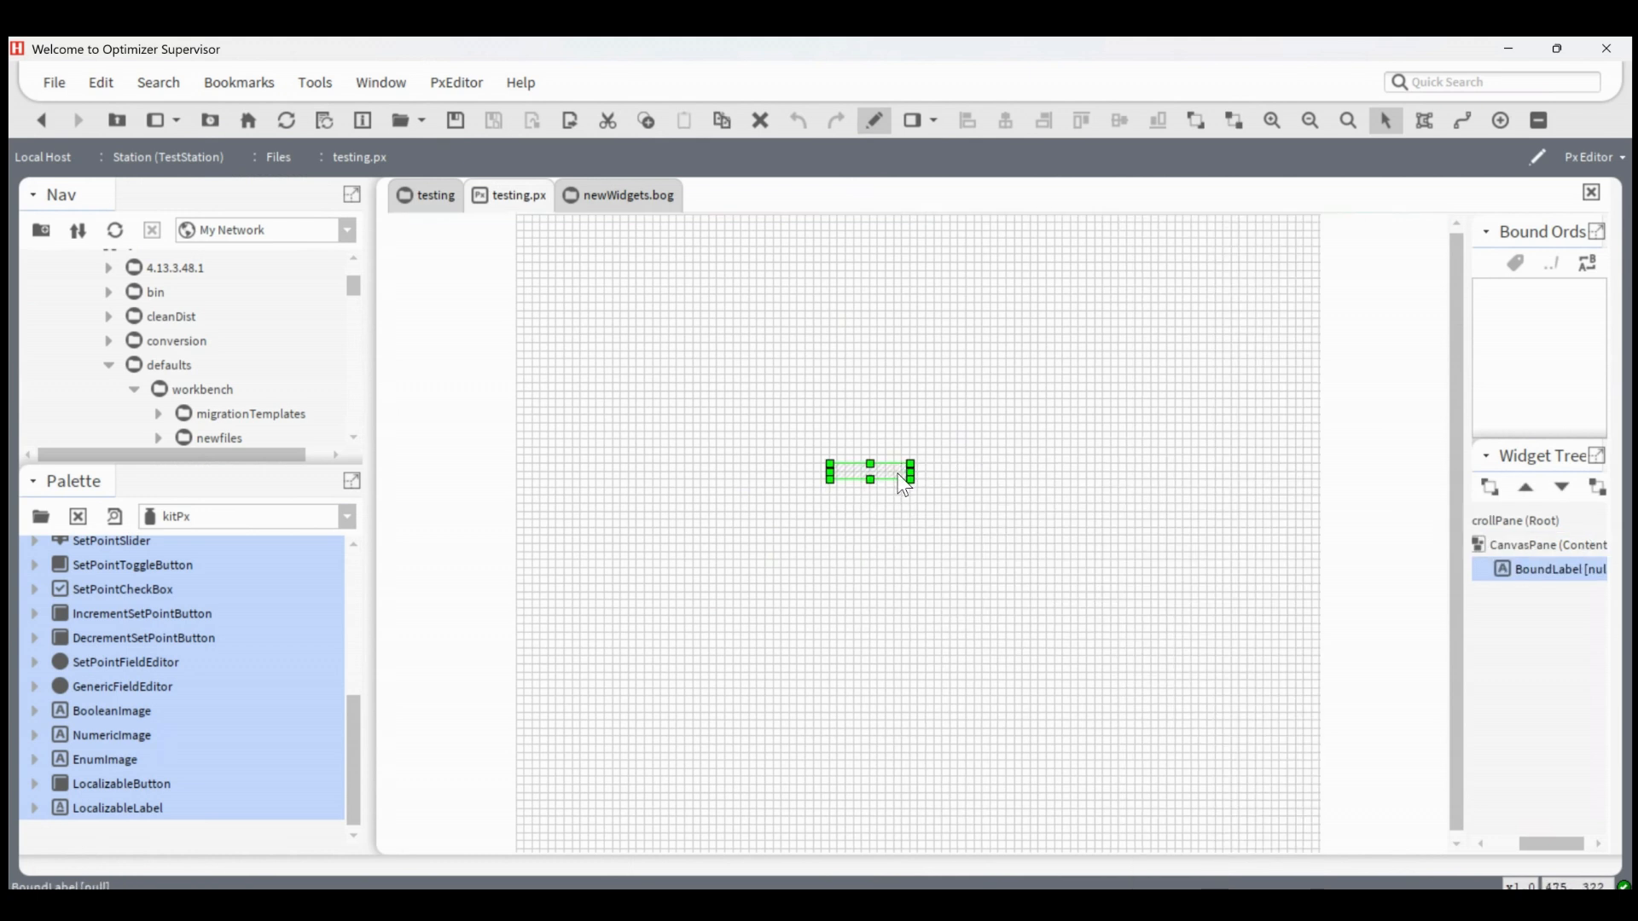